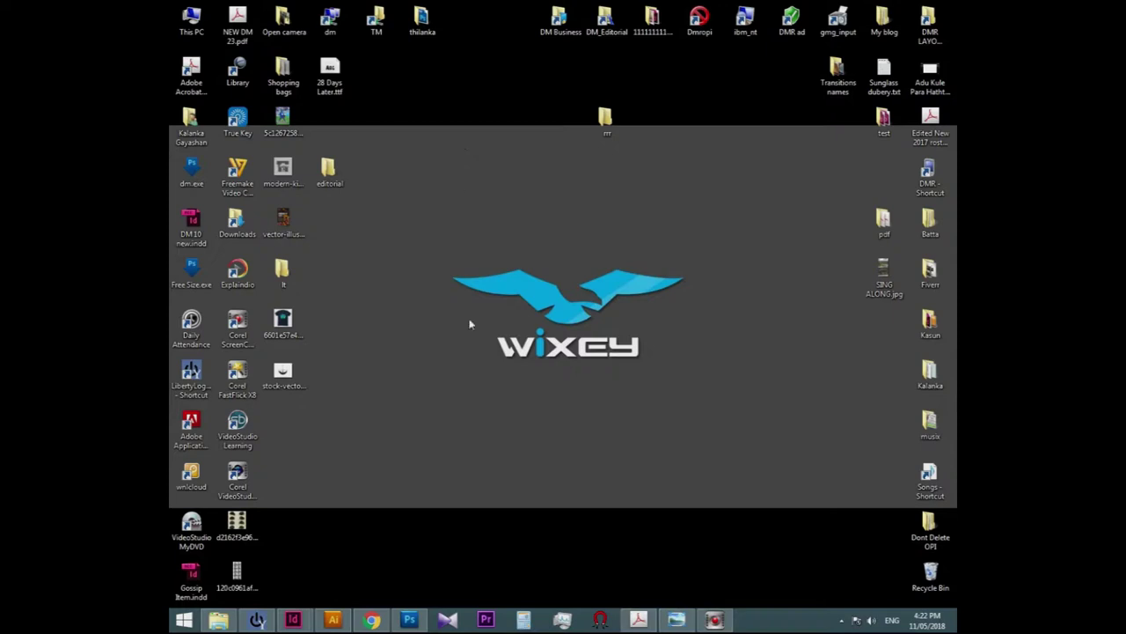
# Bring the InDesign document back on screen at 125% zoom and select the Rectangle Frame Tool.
pyautogui.click(293, 620)
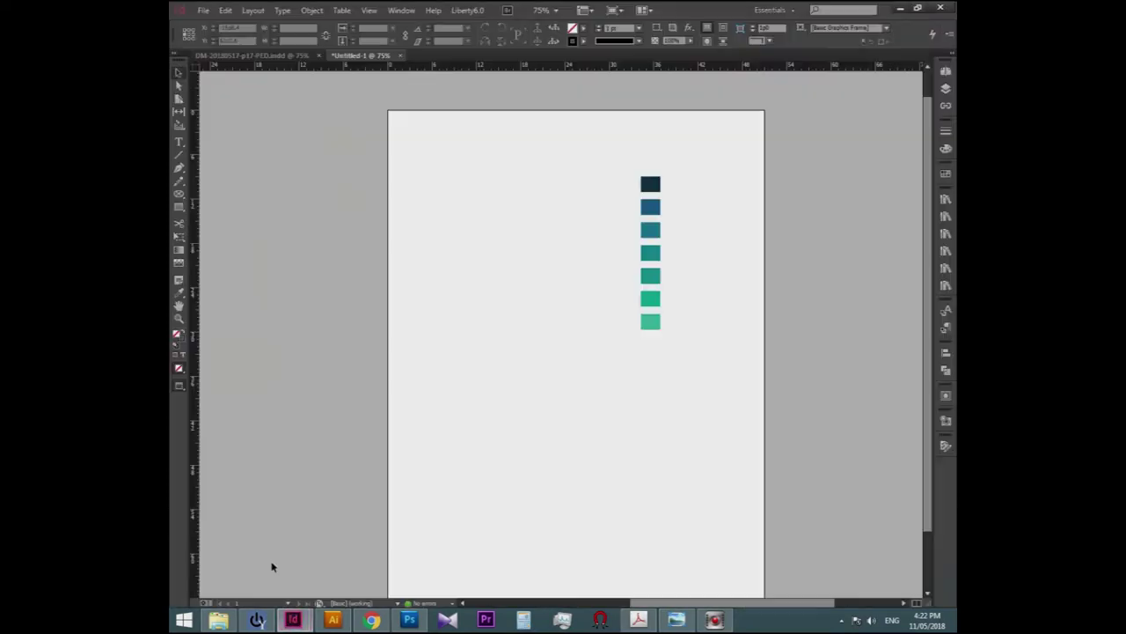
pyautogui.click(491, 289)
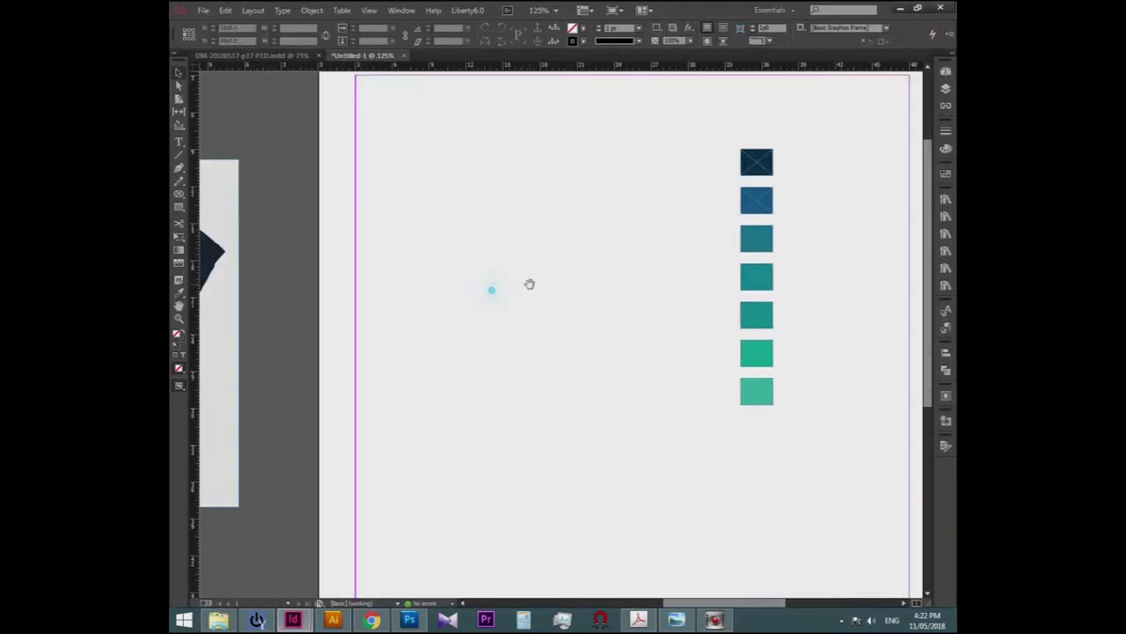
pyautogui.click(455, 376)
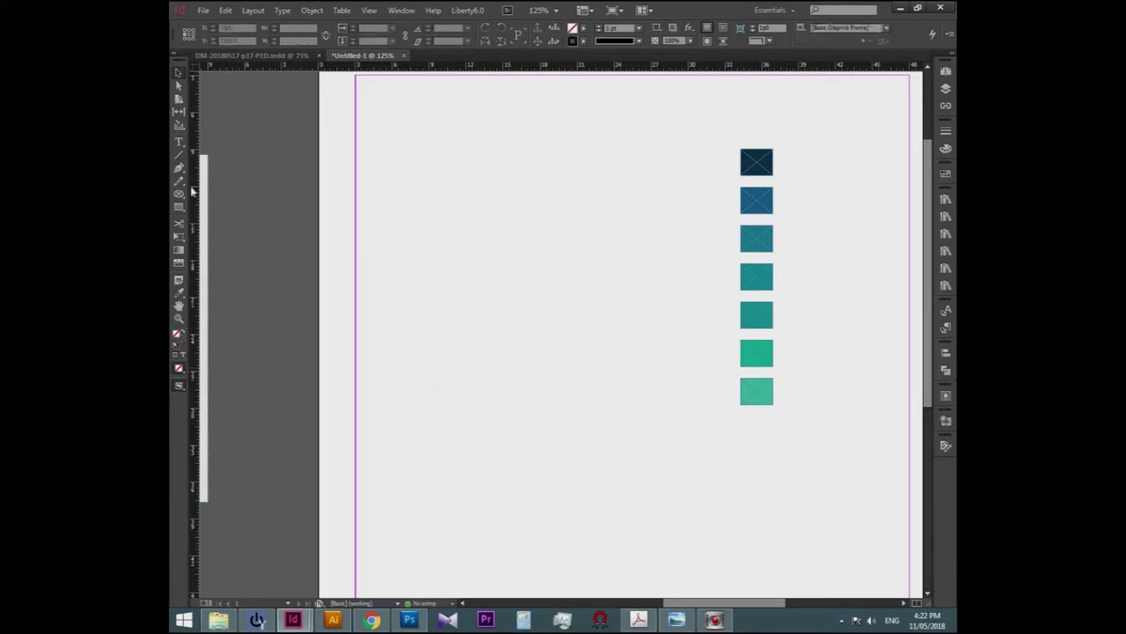
pyautogui.click(228, 199)
# Draw a wide rectangle frame left of the swatches, then widen and heighten it.
pyautogui.moveTo(478, 362)
pyautogui.mouseDown()
pyautogui.moveTo(663, 392)
pyautogui.moveTo(619, 392)
pyautogui.mouseUp()
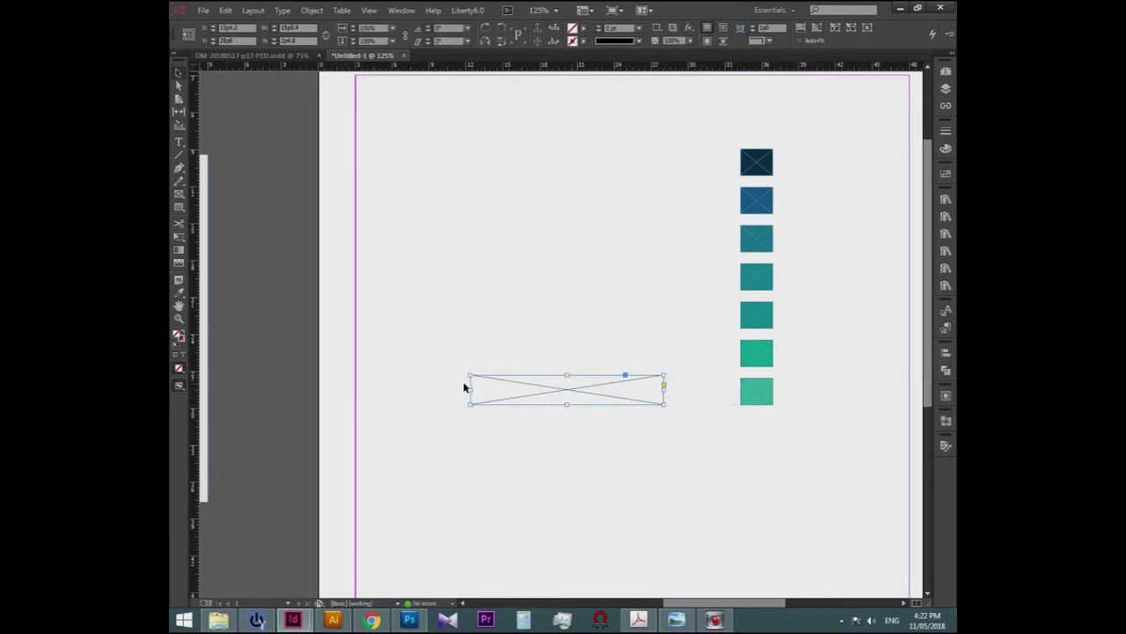
pyautogui.moveTo(473, 388); pyautogui.dragTo(461, 388)
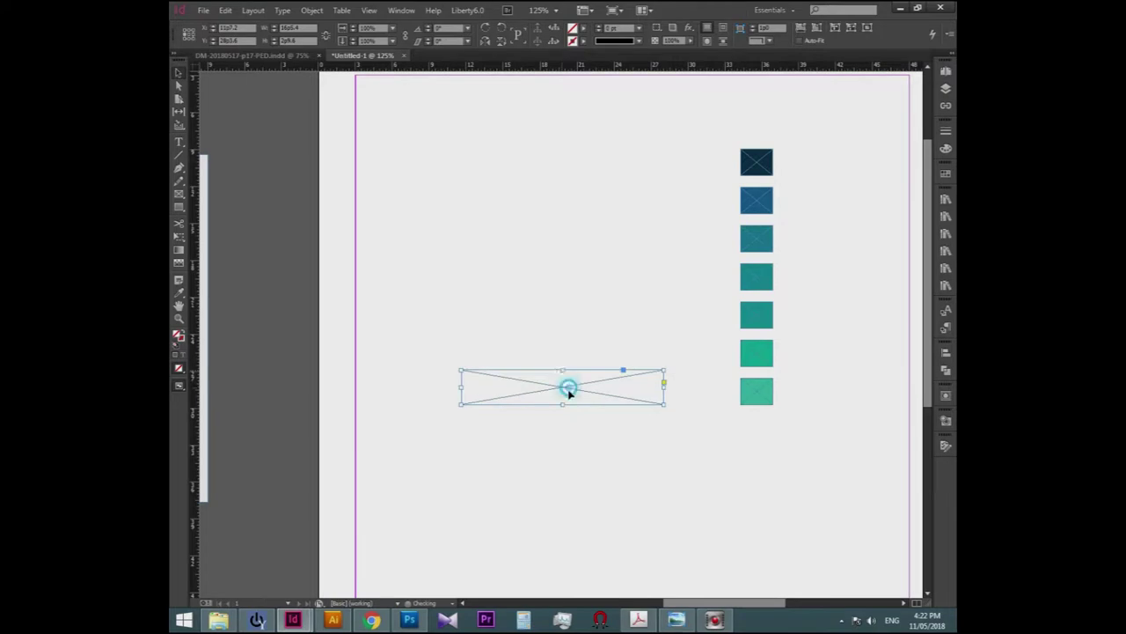
pyautogui.moveTo(569, 399); pyautogui.dragTo(573, 329)
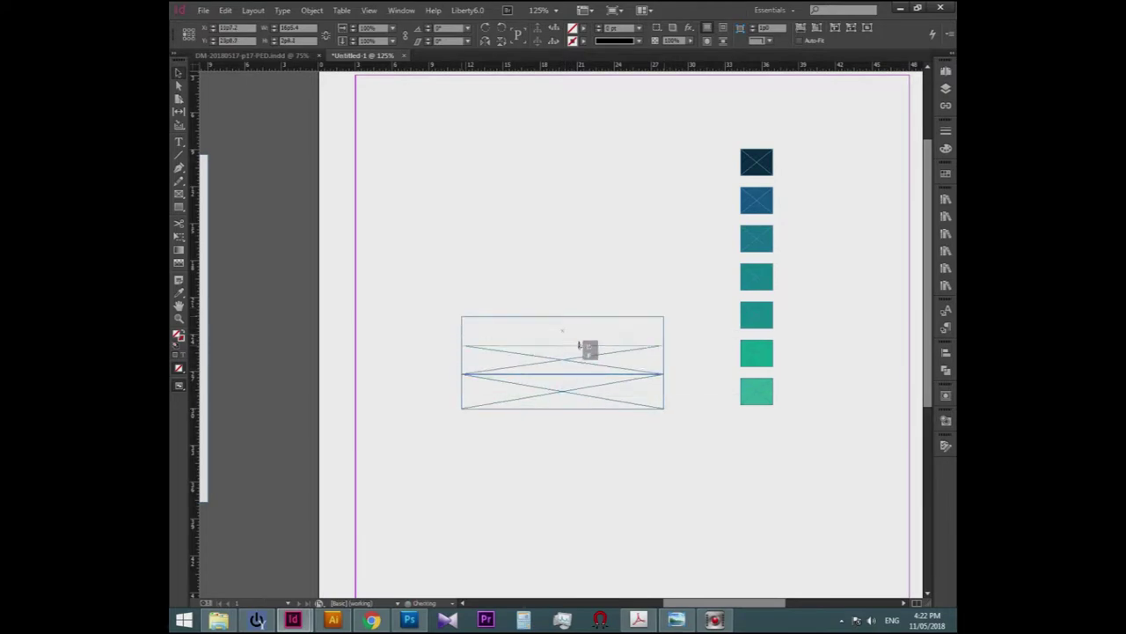
pyautogui.click(563, 314)
pyautogui.hotkey('ctrl', '=')
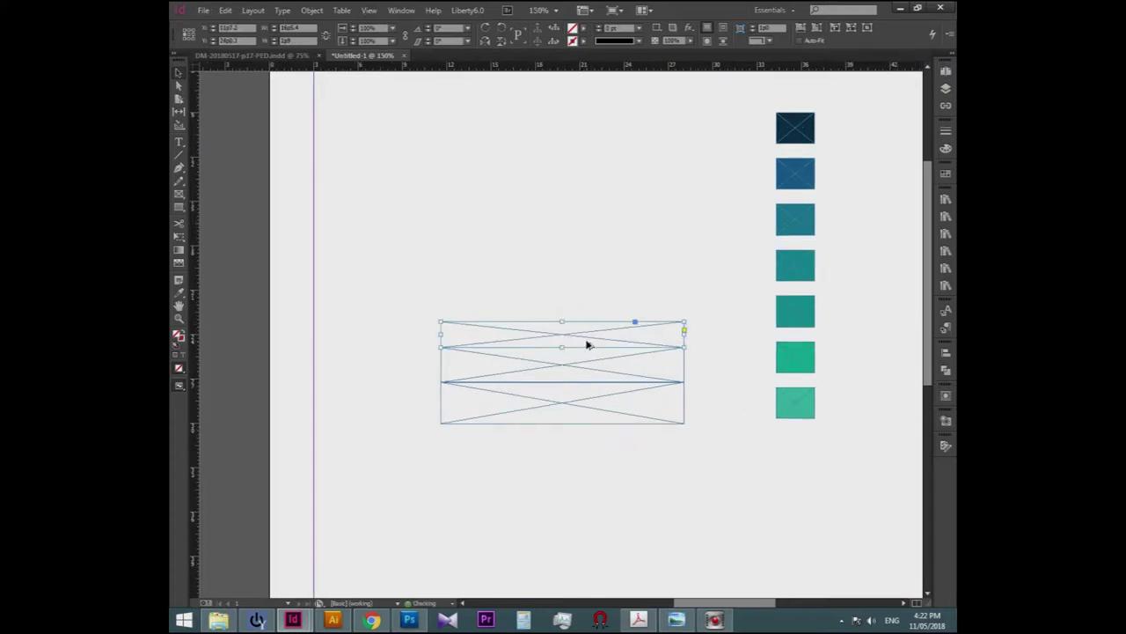
# Stack thinner frame copies on top and fill the bottom frame with light teal.
pyautogui.moveTo(583, 318)
pyautogui.mouseDown()
pyautogui.moveTo(565, 302)
pyautogui.moveTo(595, 302)
pyautogui.moveTo(579, 293)
pyautogui.moveTo(595, 288)
pyautogui.mouseUp()
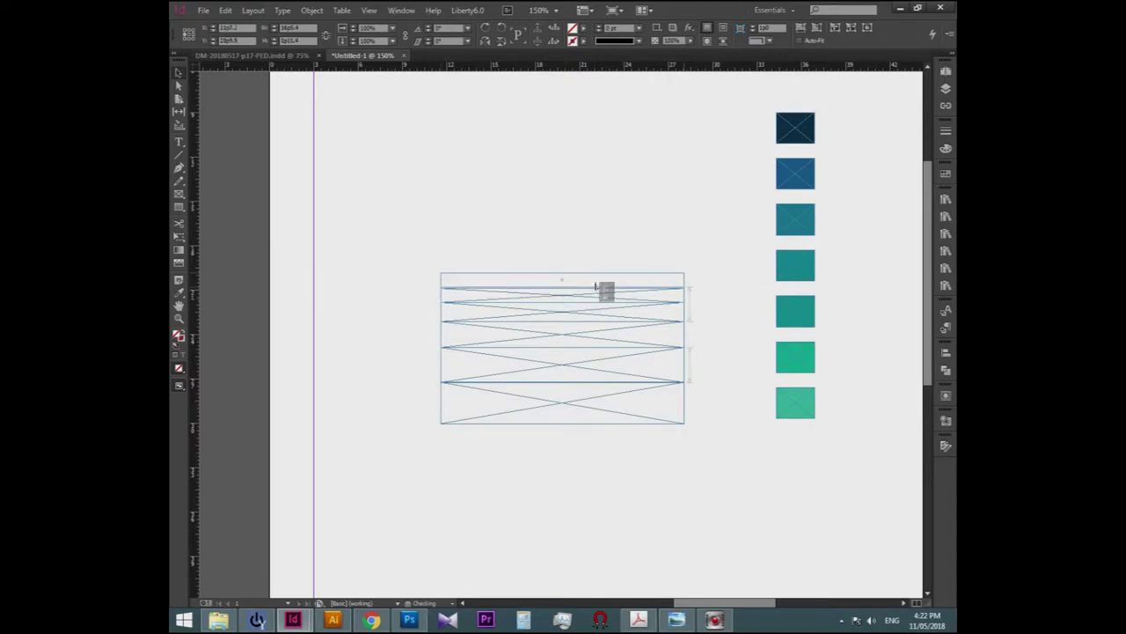
pyautogui.hotkey('ctrl', '=')
pyautogui.hotkey('ctrl', '=')
pyautogui.hotkey('ctrl', '=')
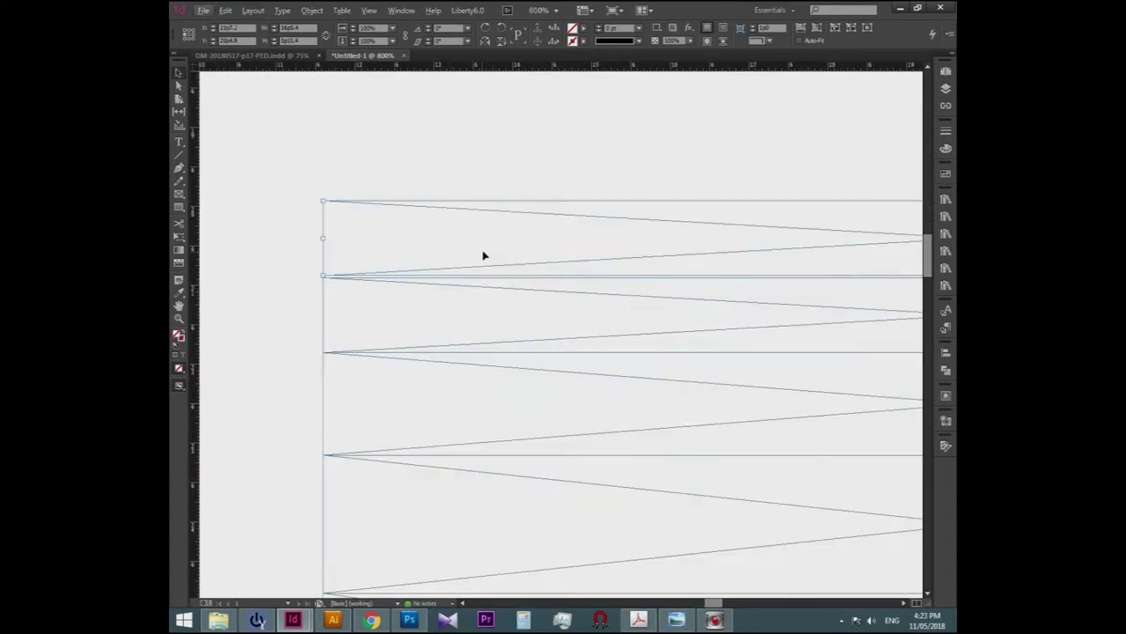
pyautogui.moveTo(587, 274)
pyautogui.mouseDown()
pyautogui.moveTo(515, 254)
pyautogui.moveTo(520, 240)
pyautogui.mouseUp()
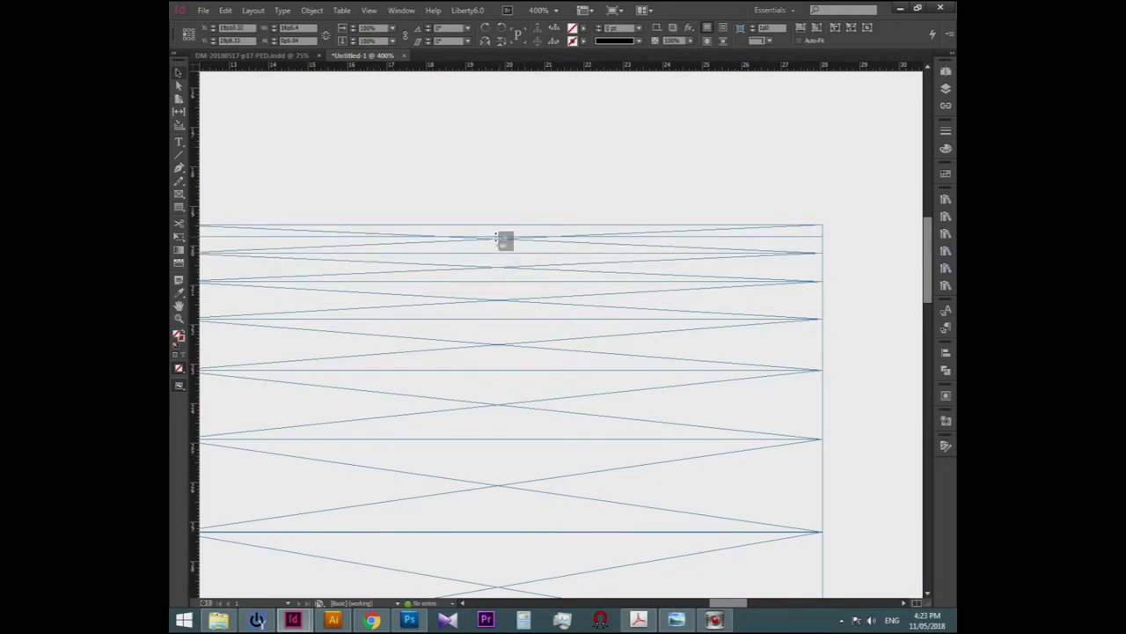
pyautogui.hotkey('ctrl', '-')
pyautogui.hotkey('ctrl', '-')
pyautogui.click(552, 403)
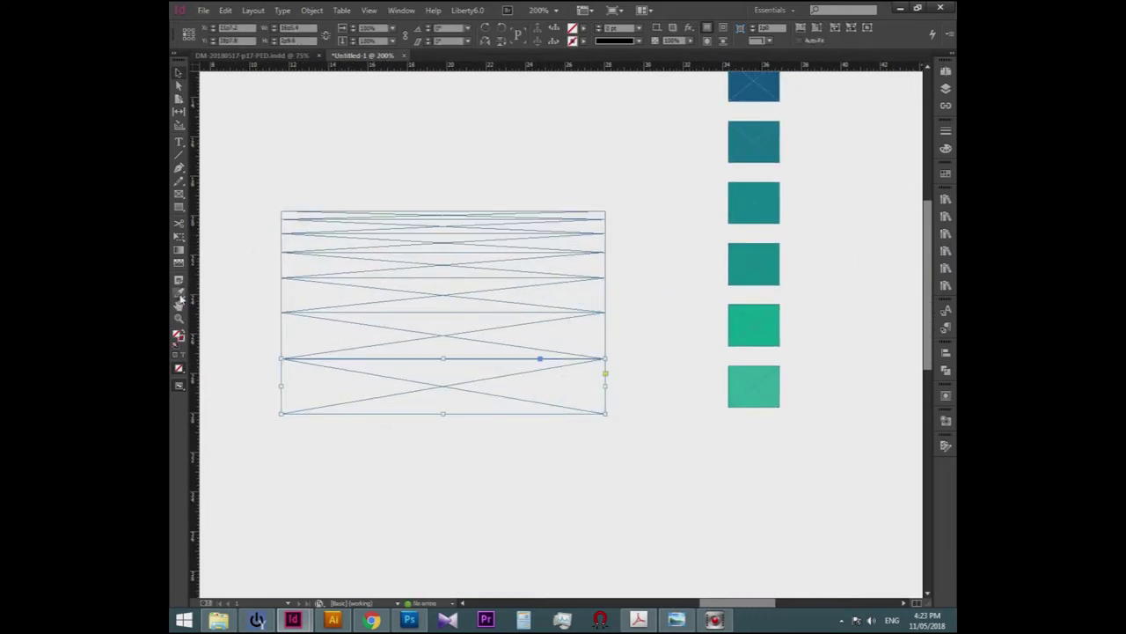
pyautogui.click(741, 384)
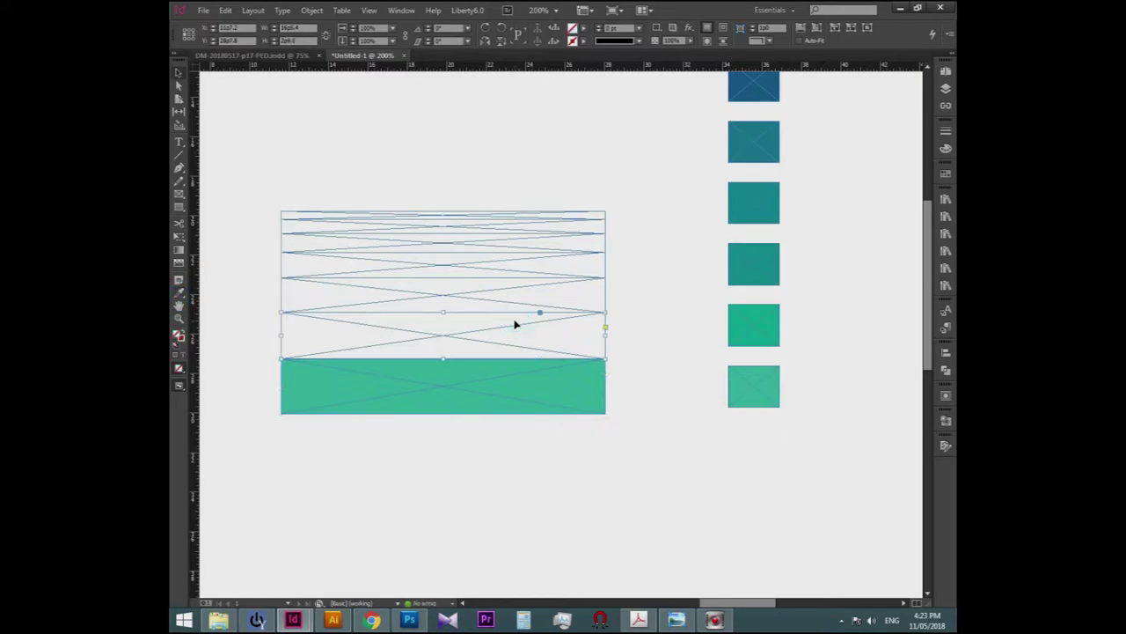
# Fill the frames upward with green, dark teal, teal, deeper teal, blue and dark navy.
pyautogui.click(762, 319)
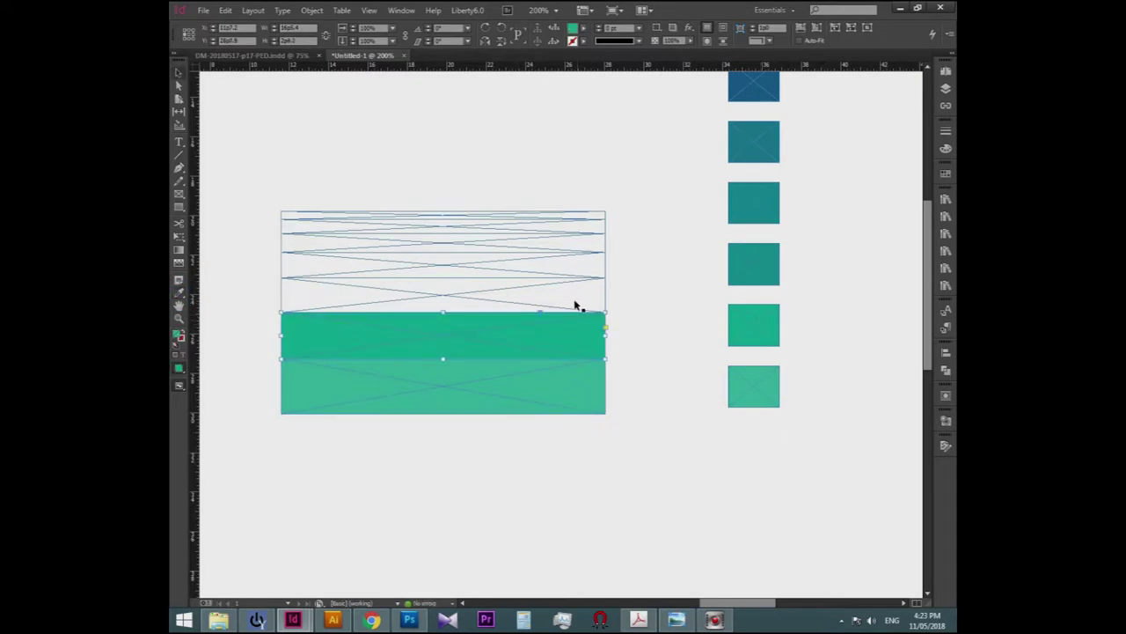
pyautogui.click(745, 264)
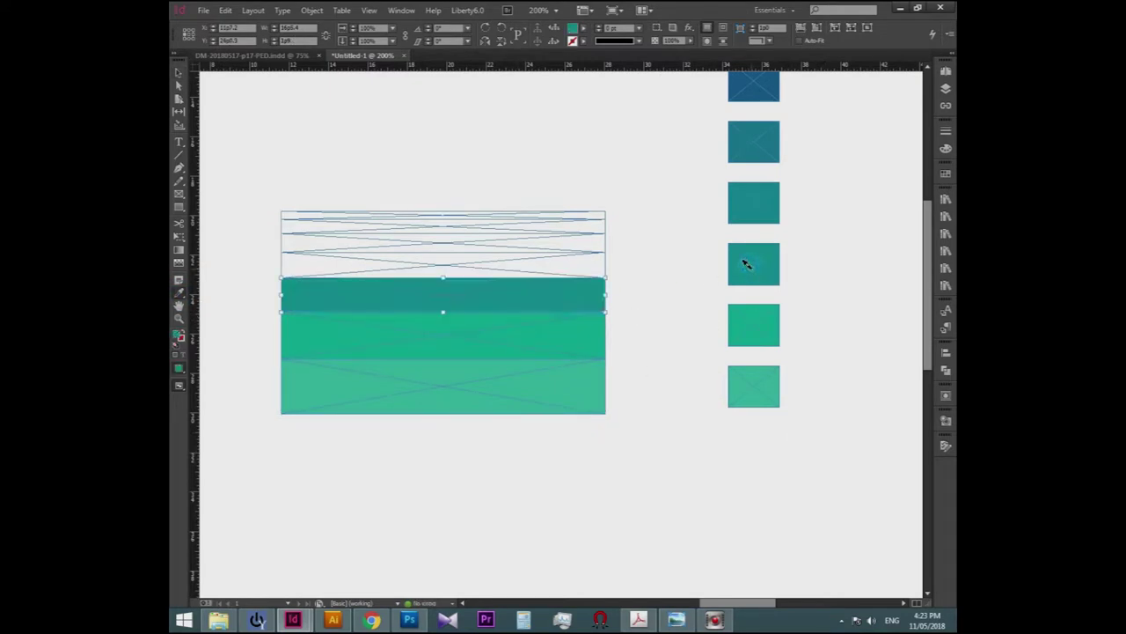
pyautogui.click(755, 203)
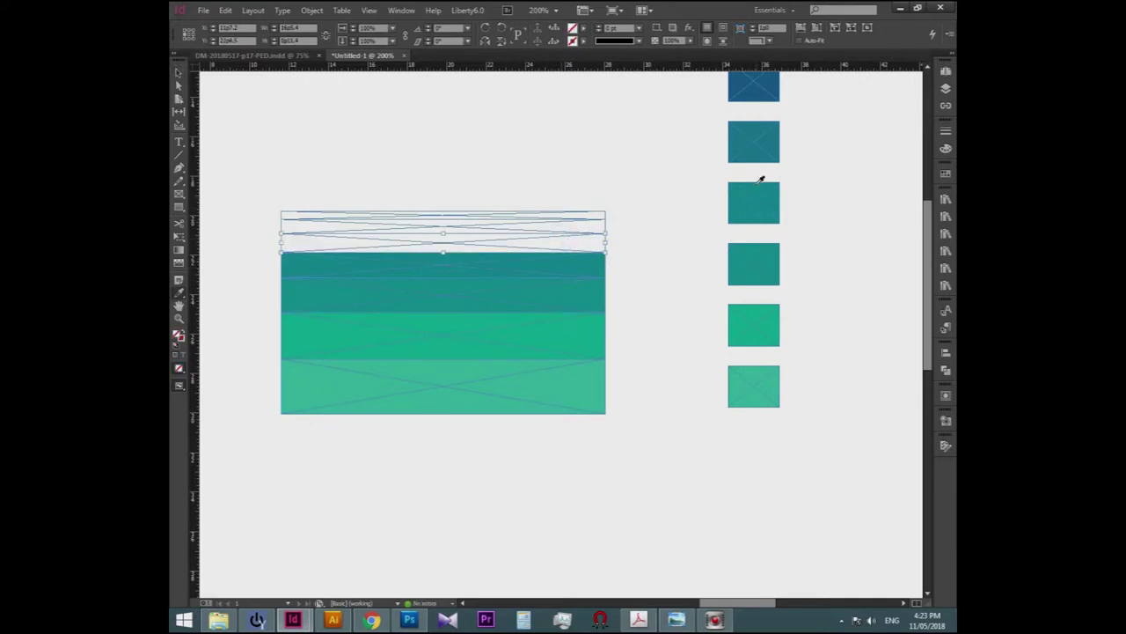
pyautogui.click(743, 140)
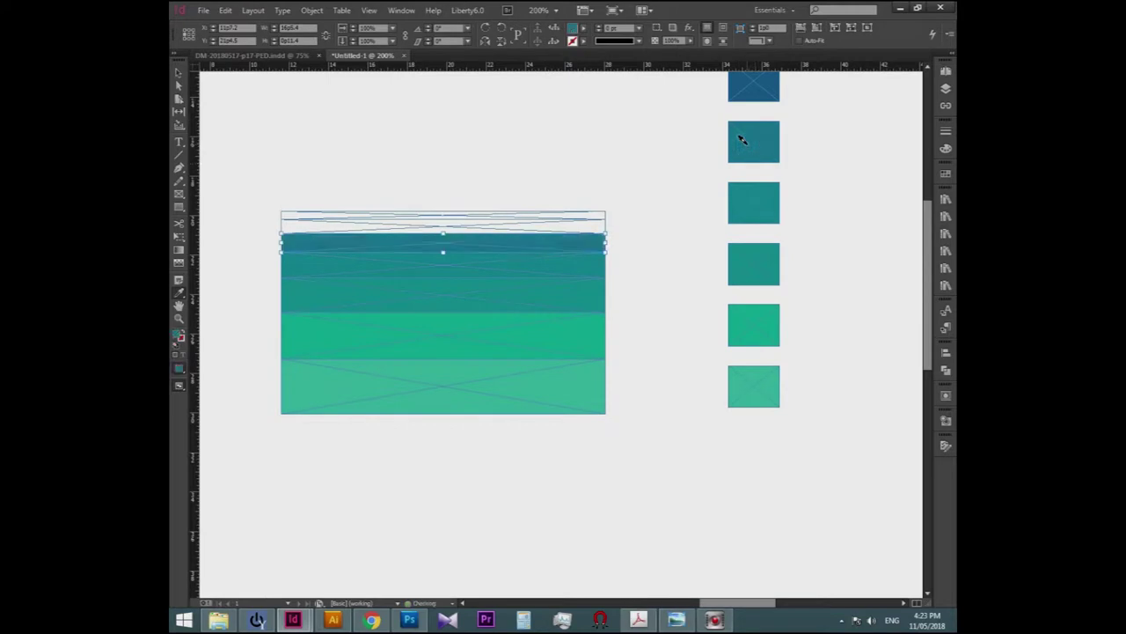
pyautogui.scroll(2, 691, 224)
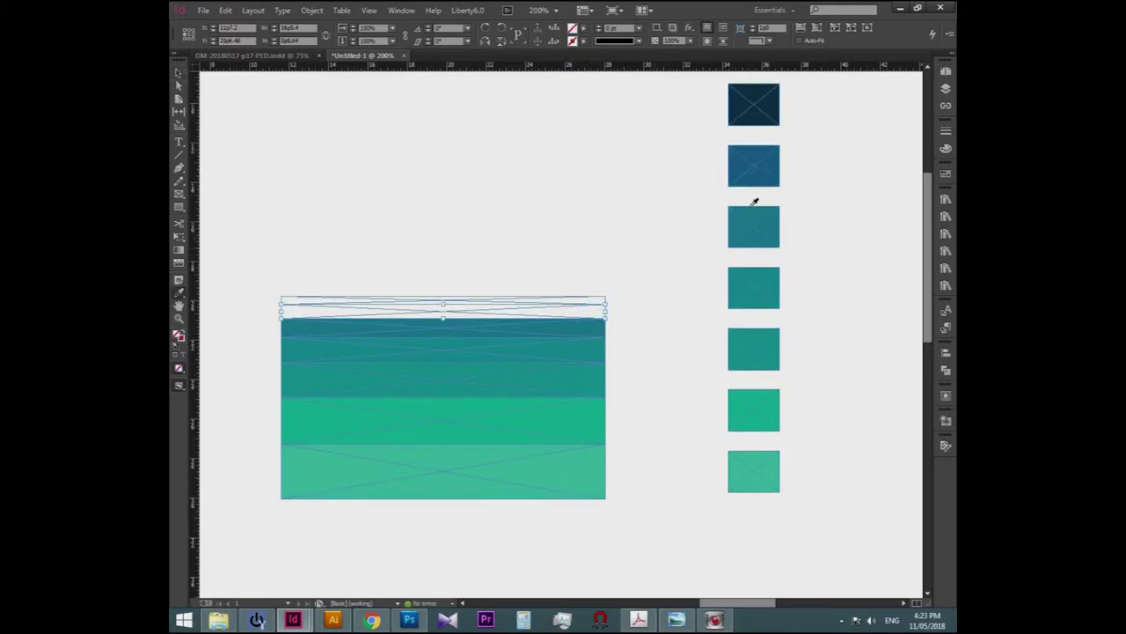
pyautogui.click(746, 165)
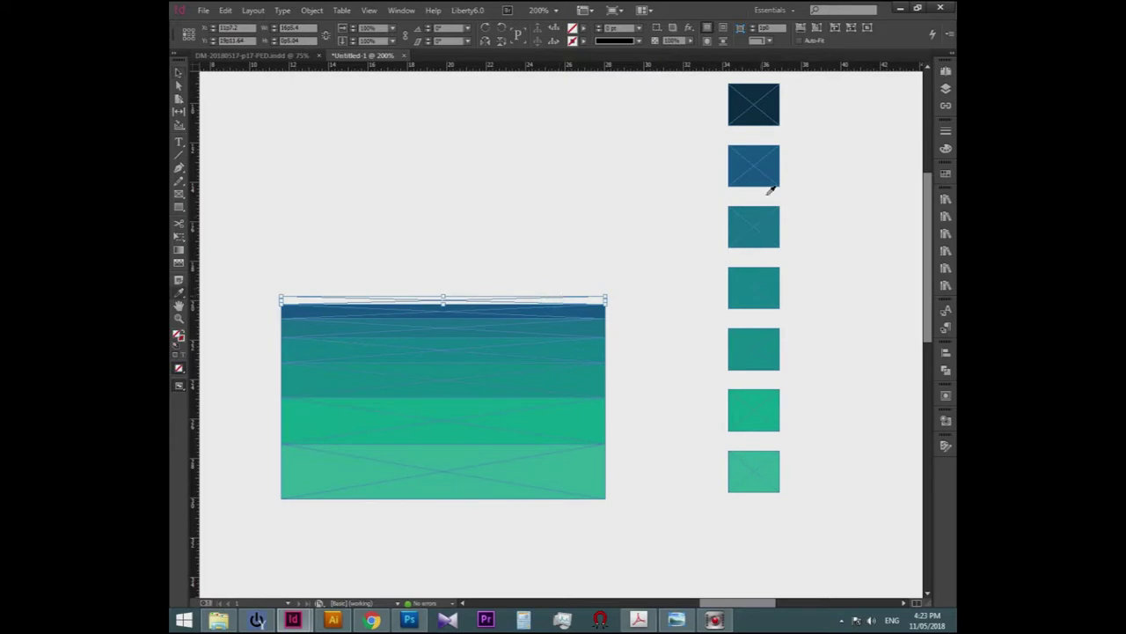
pyautogui.click(752, 98)
pyautogui.hscroll(-3, 495, 307)
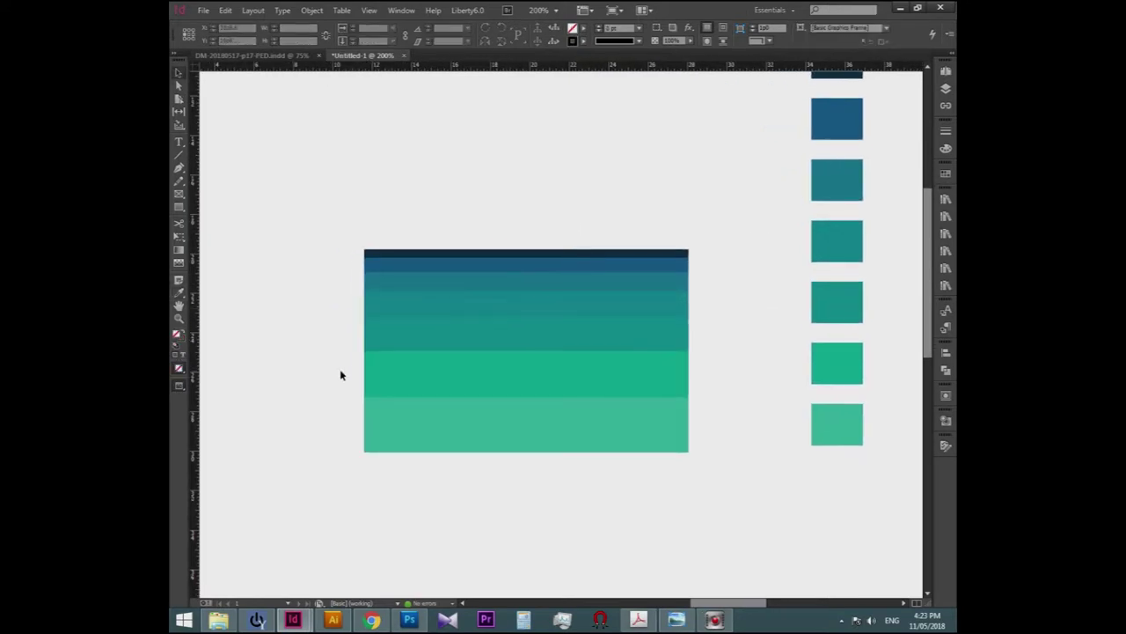
pyautogui.click(349, 354)
# Draw a trial circle frame over the stripes and check the fill colour list.
pyautogui.moveTo(178, 198); pyautogui.dragTo(211, 205)
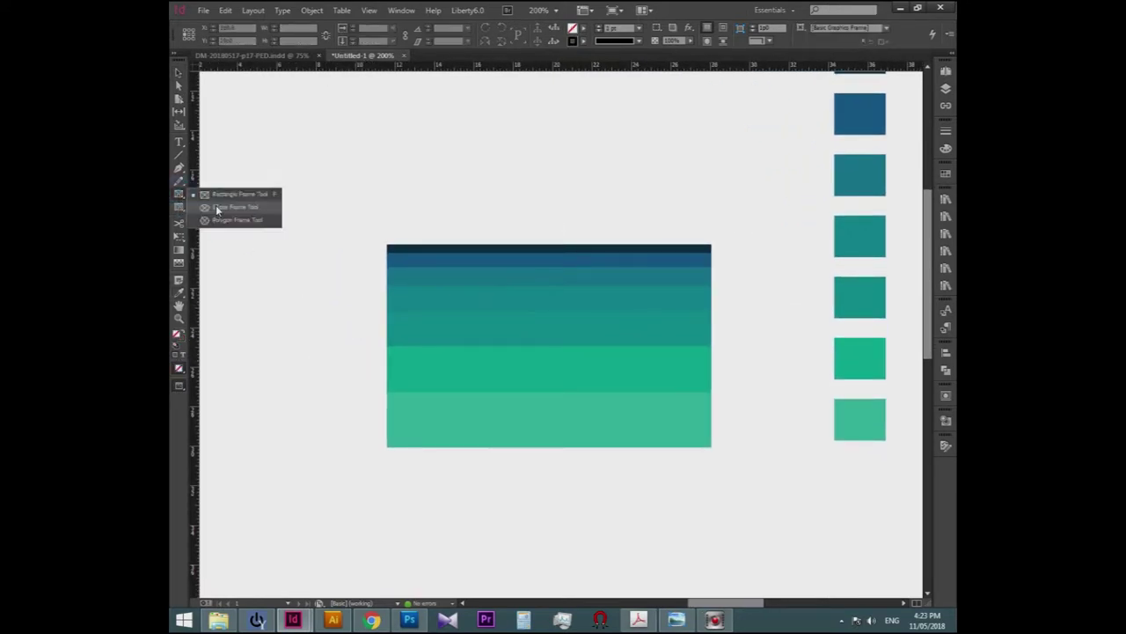
pyautogui.moveTo(552, 344); pyautogui.dragTo(655, 446)
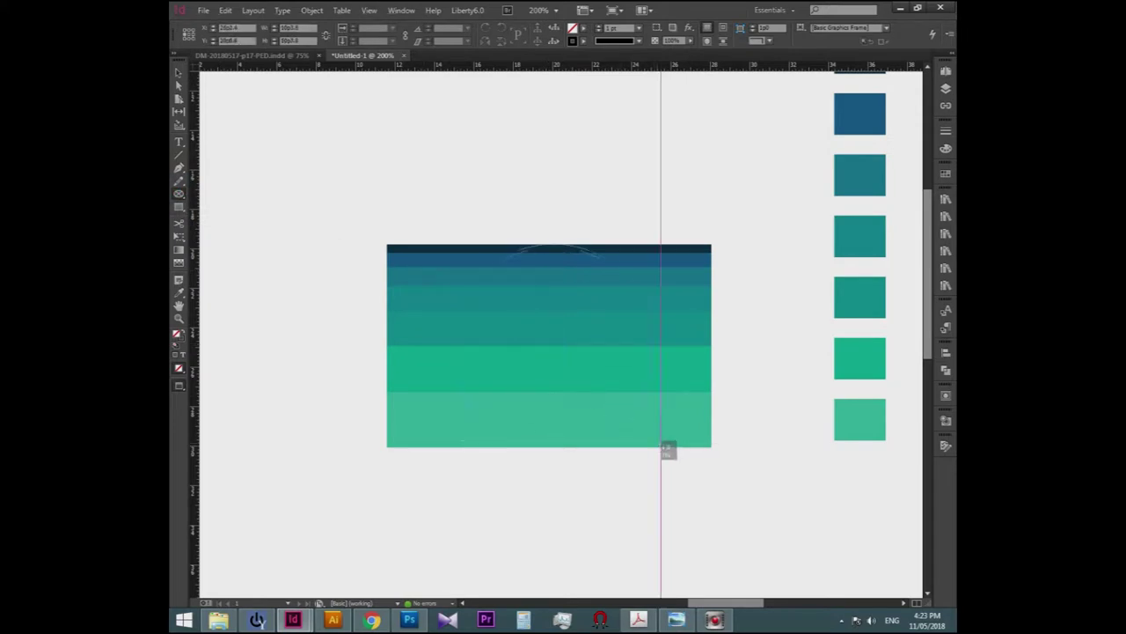
pyautogui.moveTo(632, 404); pyautogui.dragTo(618, 383)
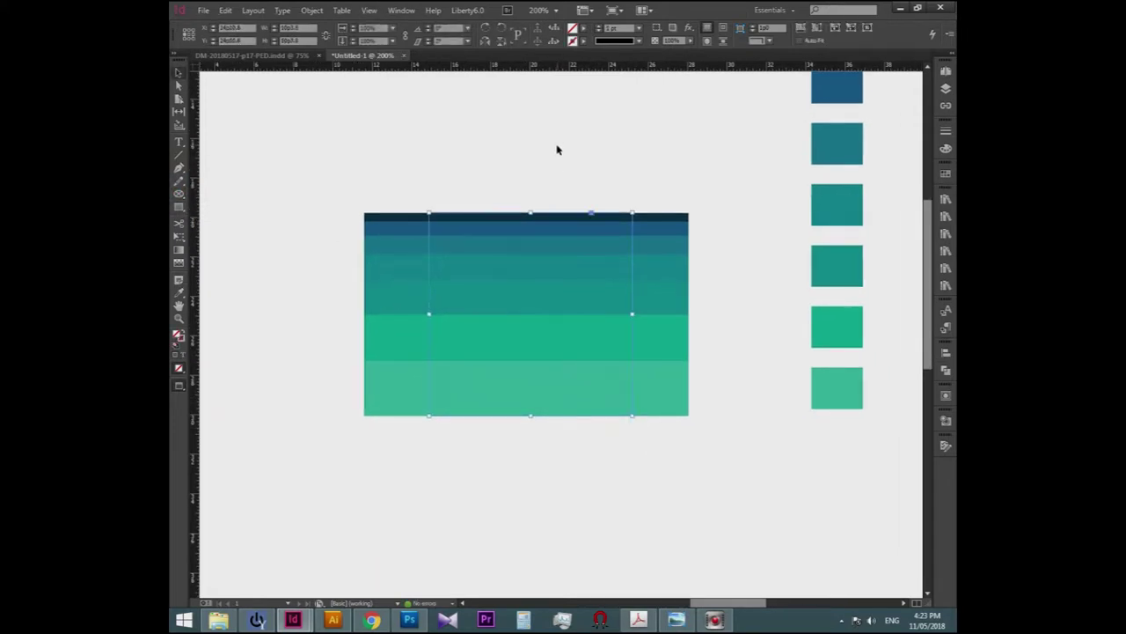
pyautogui.click(582, 30)
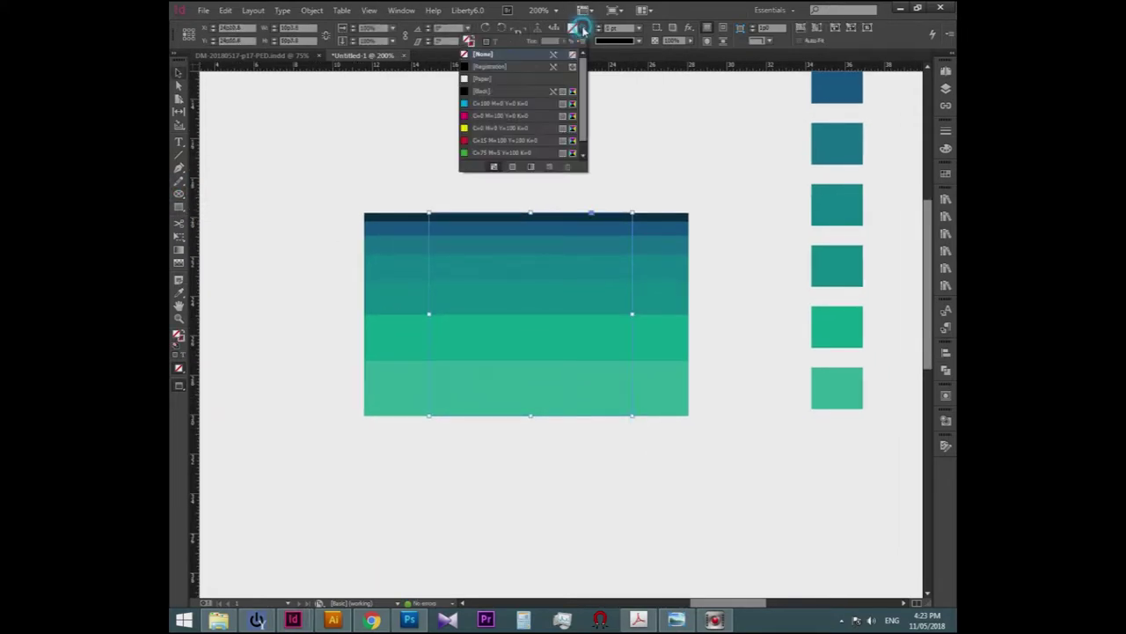
pyautogui.click(344, 157)
pyautogui.click(317, 203)
# Cut all stripe rectangles and Paste Into a new circle frame drawn in their place.
pyautogui.moveTo(326, 133); pyautogui.dragTo(390, 445)
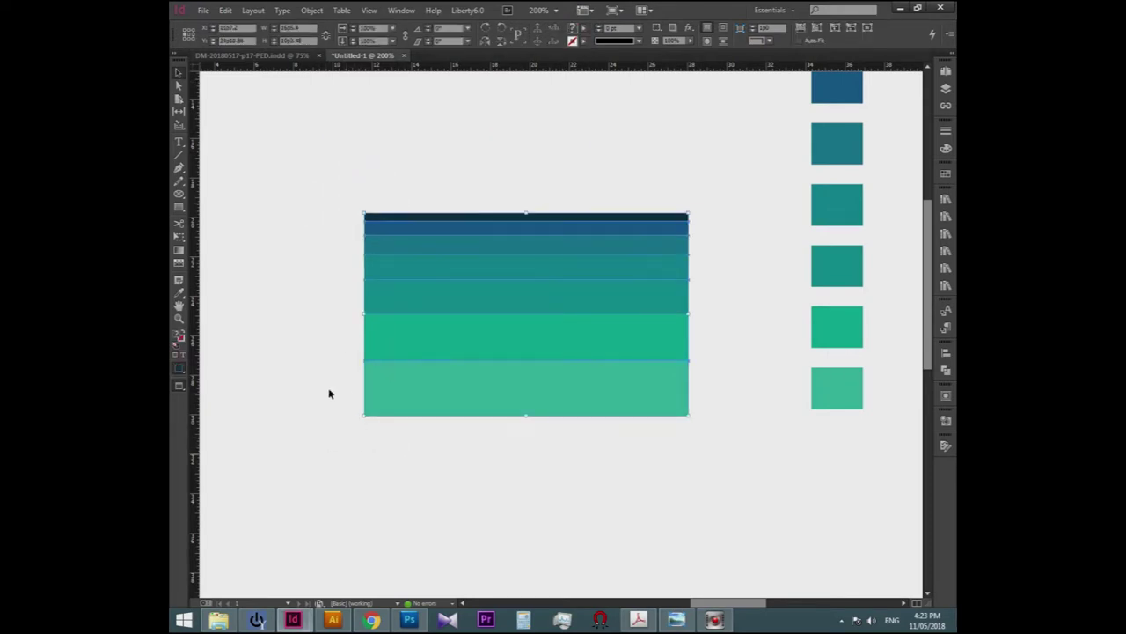
pyautogui.press('Delete')
pyautogui.hotkey('ctrl', 'z')
pyautogui.hotkey('ctrl', 'x')
pyautogui.press('l')
pyautogui.moveTo(429, 211); pyautogui.dragTo(654, 485)
pyautogui.hotkey('ctrl', 'alt', 'v')
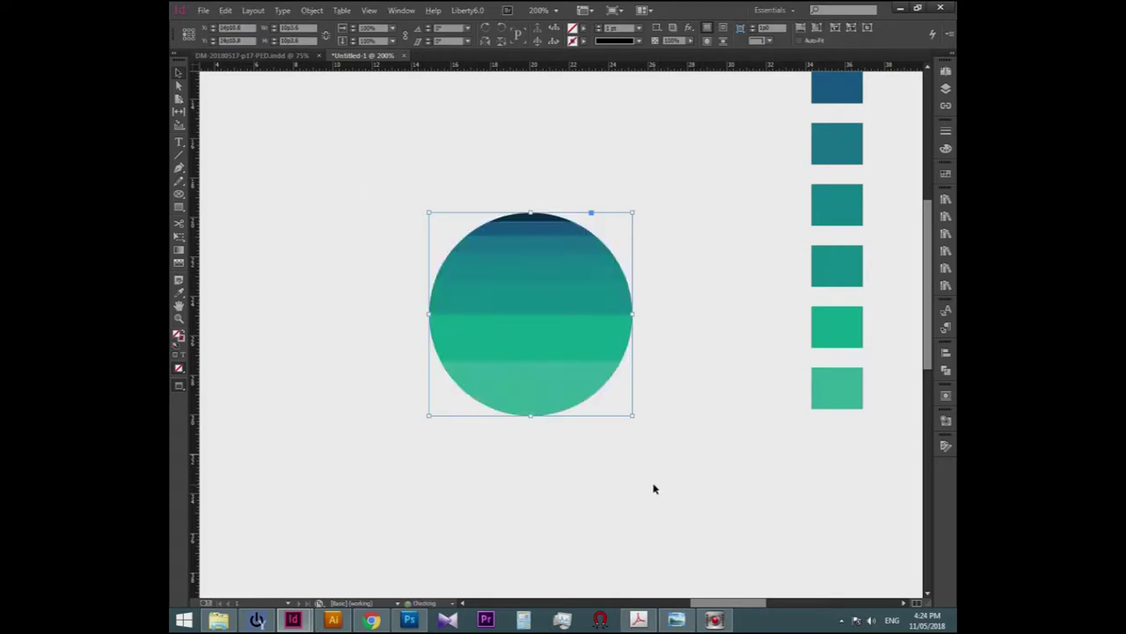
pyautogui.click(653, 488)
# Enlarge the circle frame and fit the stripes to fill it.
pyautogui.hotkey('ctrl', '-')
pyautogui.hotkey('ctrl', '=')
pyautogui.scroll(-3, 586, 340)
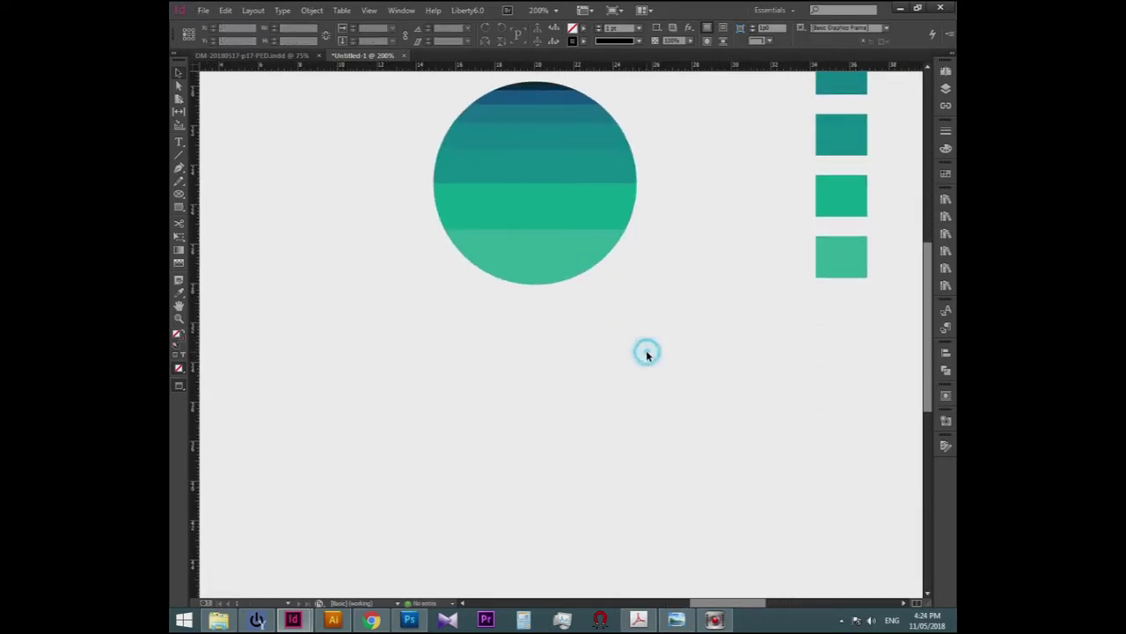
pyautogui.moveTo(646, 352); pyautogui.dragTo(659, 395)
pyautogui.hotkey('ctrl', '-')
pyautogui.moveTo(630, 352); pyautogui.dragTo(631, 276)
pyautogui.moveTo(654, 340)
pyautogui.mouseDown()
pyautogui.moveTo(639, 314)
pyautogui.moveTo(721, 357)
pyautogui.moveTo(656, 296)
pyautogui.mouseUp()
pyautogui.scroll(2, 639, 314)
pyautogui.click(536, 294)
pyautogui.click(679, 410)
# Move the striped circle up-left and draw a small square frame below it.
pyautogui.click(640, 346)
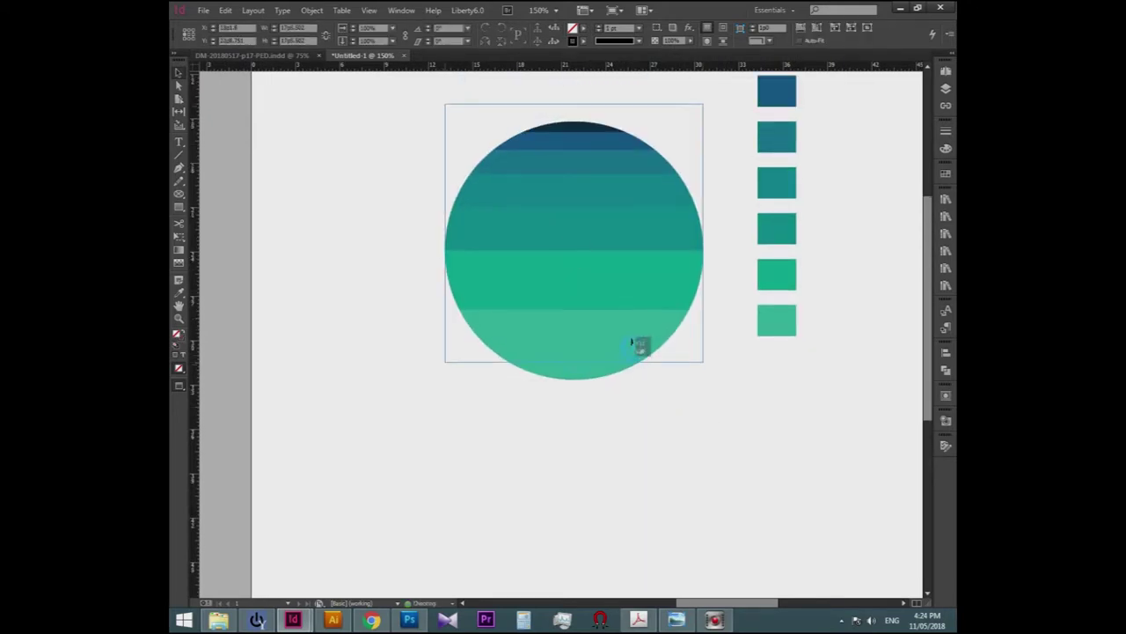
pyautogui.scroll(-4, 640, 346)
pyautogui.click(598, 410)
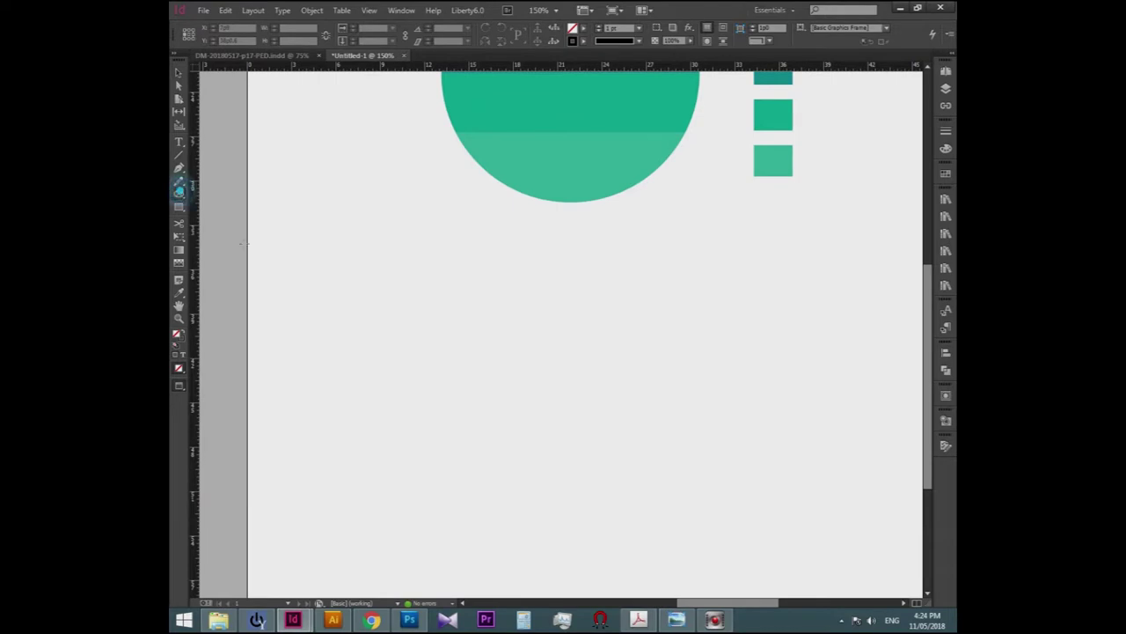
pyautogui.moveTo(499, 351); pyautogui.dragTo(582, 404)
# Fill the new frame with black and move the black circle up and right.
pyautogui.press('F5')
pyautogui.click(823, 229)
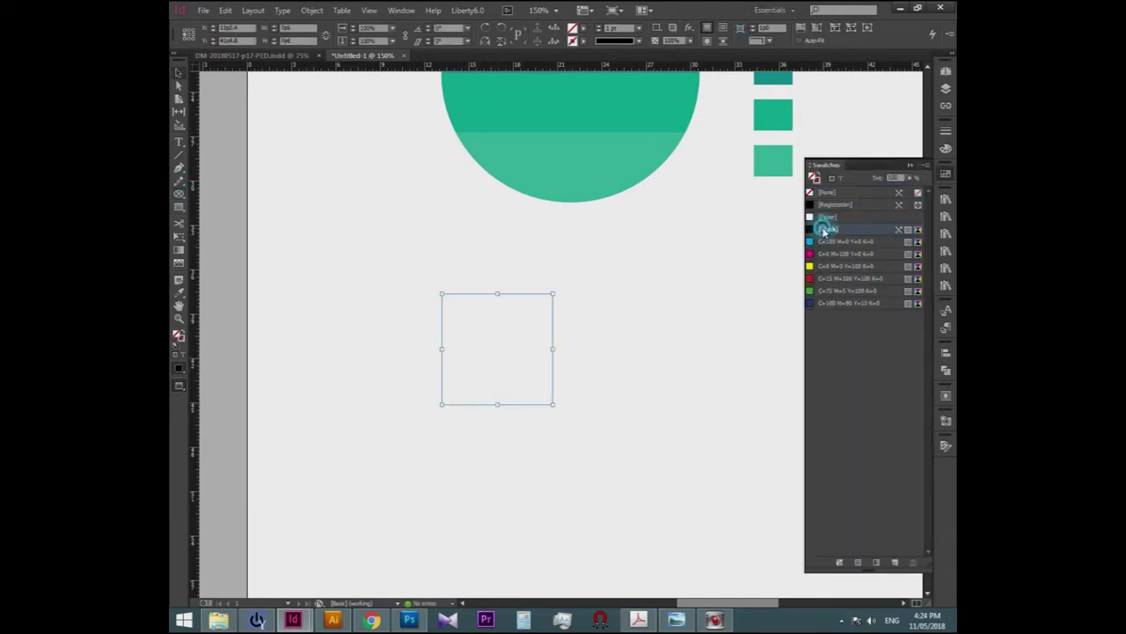
pyautogui.click(502, 358)
pyautogui.moveTo(498, 377)
pyautogui.mouseDown()
pyautogui.moveTo(543, 355)
pyautogui.moveTo(546, 336)
pyautogui.mouseUp()
# Duplicate the black circle diagonally to extend the chain downward.
pyautogui.moveTo(432, 271); pyautogui.dragTo(608, 414)
pyautogui.moveTo(569, 314)
pyautogui.mouseDown()
pyautogui.moveTo(546, 352)
pyautogui.moveTo(583, 322)
pyautogui.mouseUp()
pyautogui.click(546, 352)
pyautogui.scroll(-1, 572, 322)
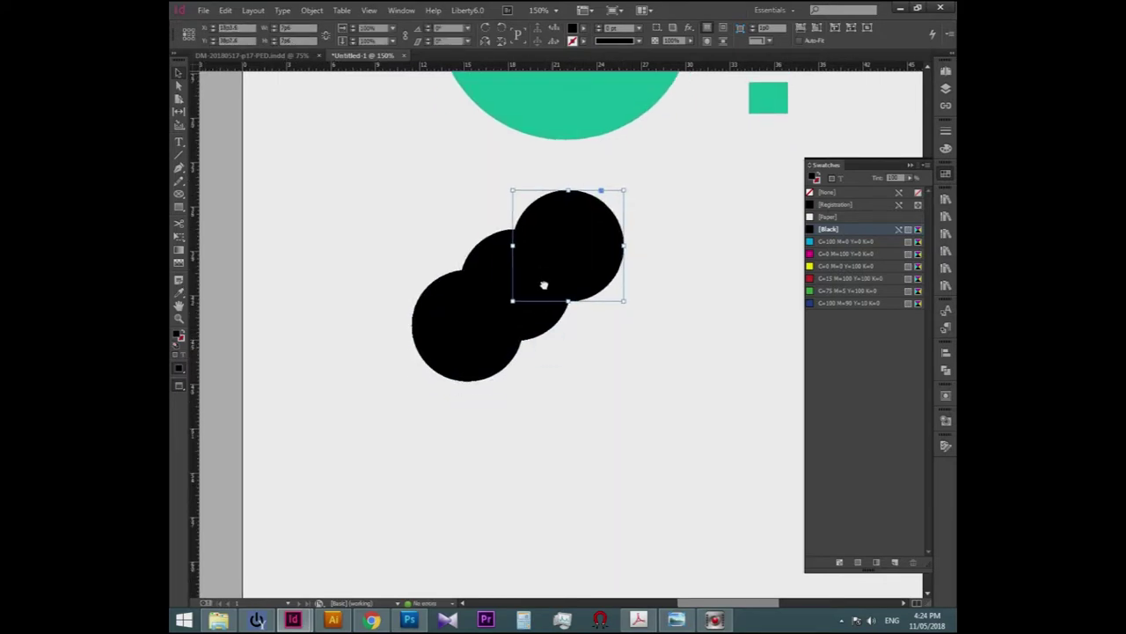
pyautogui.moveTo(599, 256); pyautogui.dragTo(448, 392)
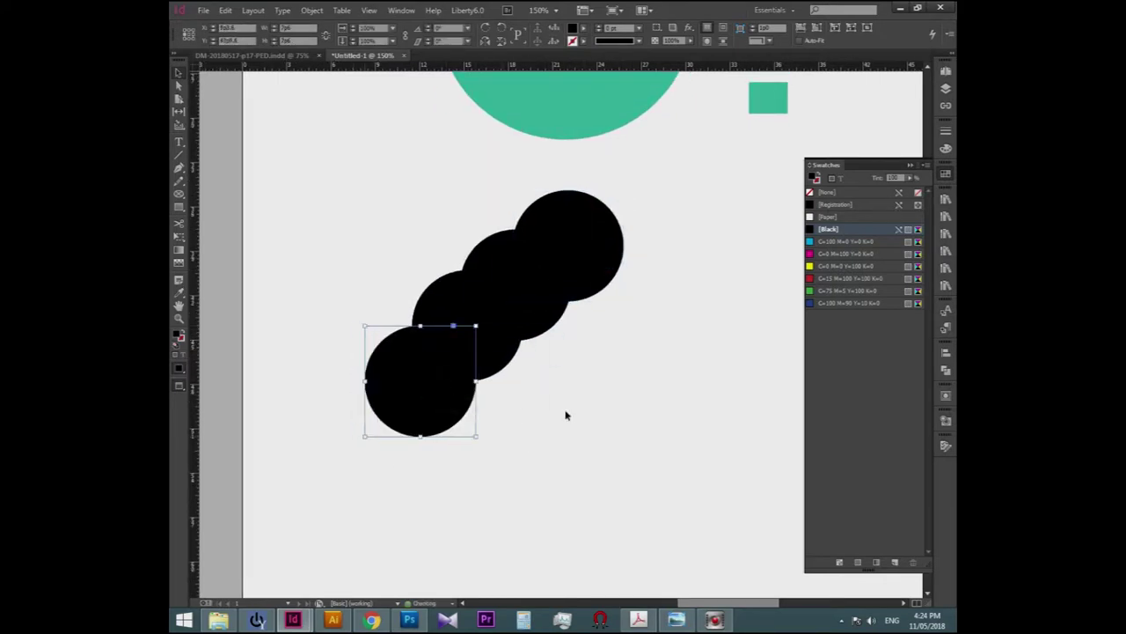
pyautogui.moveTo(596, 384); pyautogui.dragTo(543, 400)
# Offset a white copy of the bottom circle to leave a thin crescent, then set its fill to None.
pyautogui.click(375, 413)
pyautogui.moveTo(375, 413); pyautogui.dragTo(410, 387)
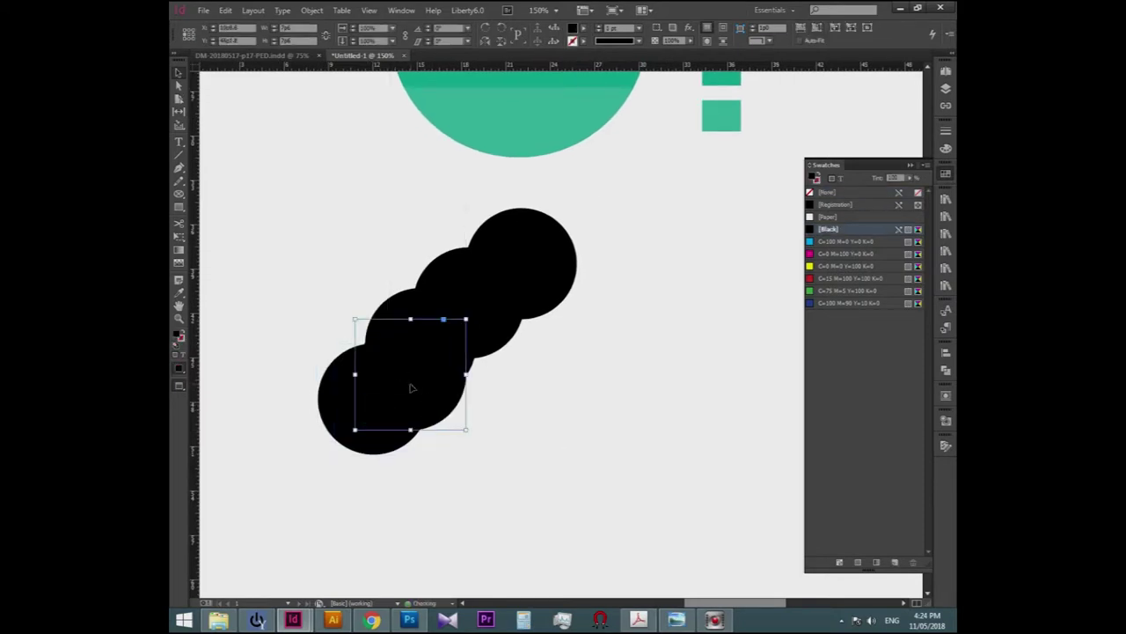
pyautogui.click(827, 217)
pyautogui.click(352, 433)
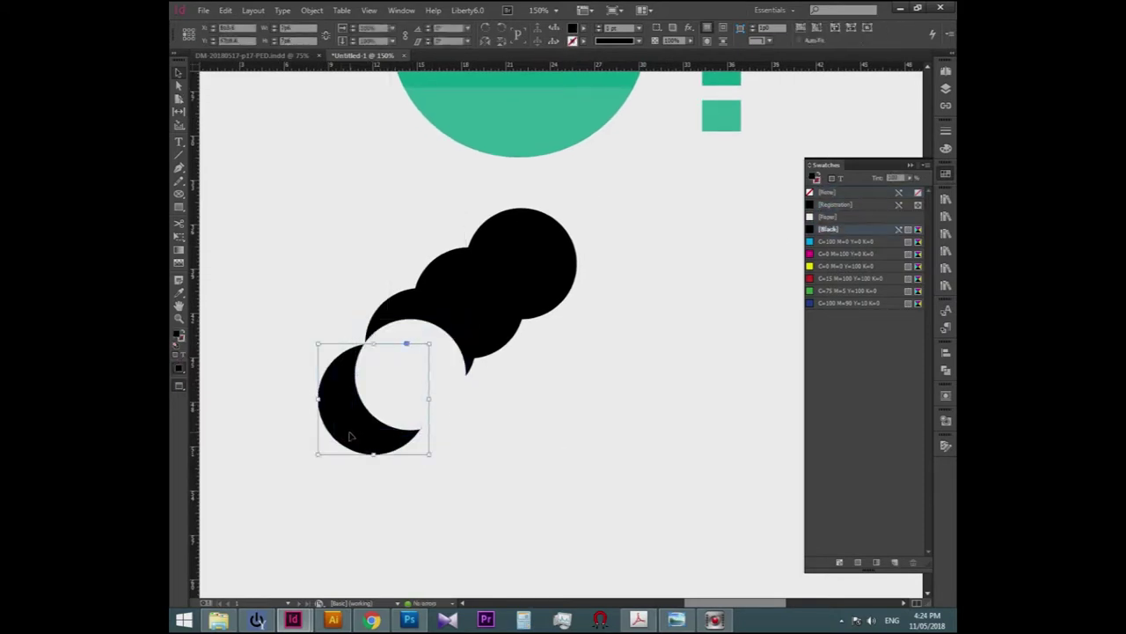
pyautogui.moveTo(435, 372); pyautogui.dragTo(375, 454)
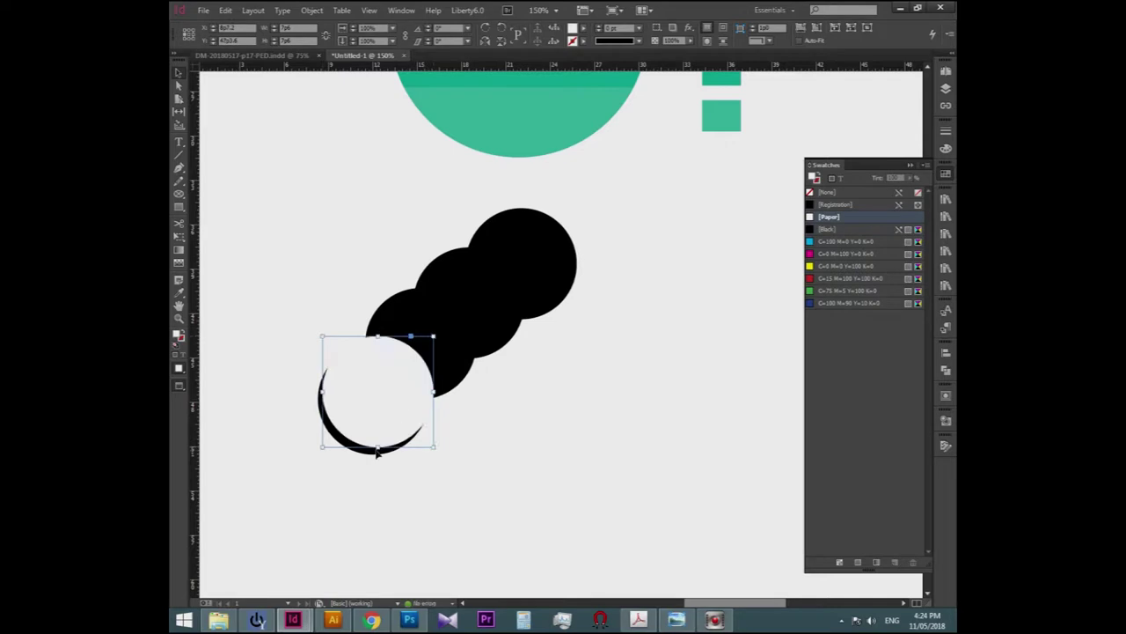
pyautogui.press('/')
pyautogui.scroll(2, 335, 343)
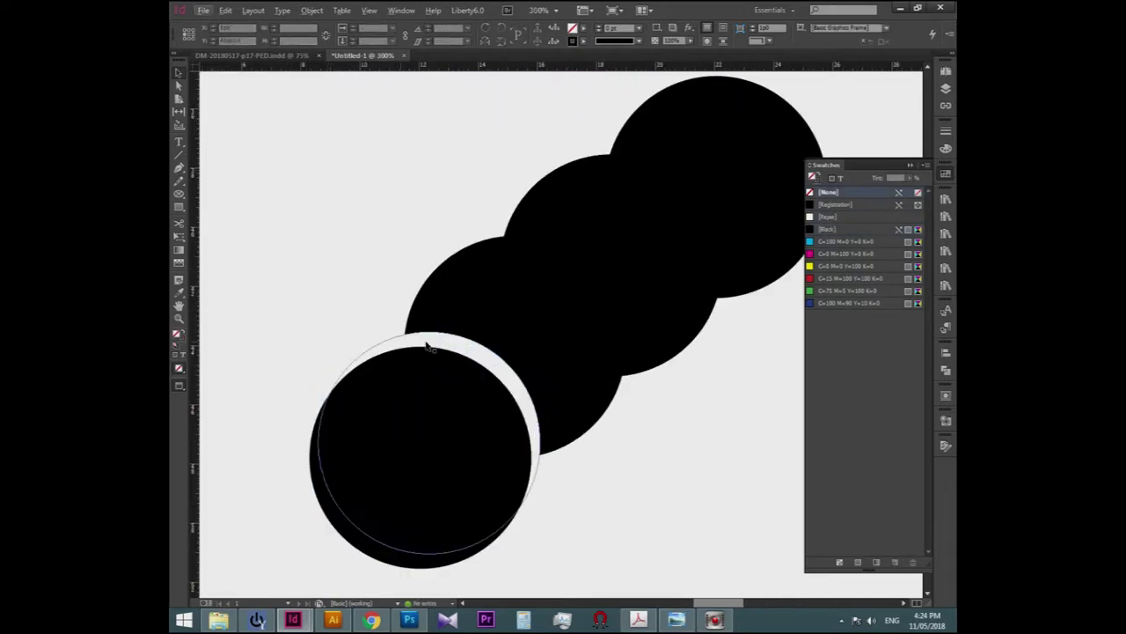
pyautogui.scroll(-3, 674, 490)
pyautogui.scroll(1, 541, 408)
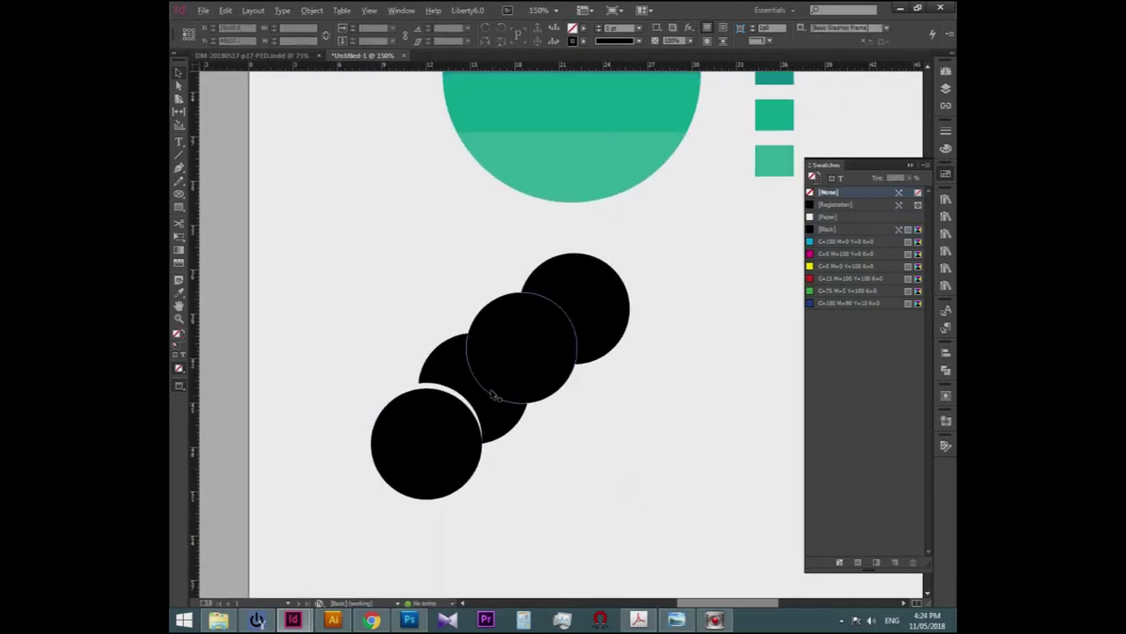
pyautogui.scroll(1, 446, 405)
pyautogui.click(446, 404)
# Nudge the black circles into position and bring the covered one to the front.
pyautogui.moveTo(491, 322); pyautogui.dragTo(503, 314)
pyautogui.click(402, 372)
pyautogui.moveTo(452, 345); pyautogui.dragTo(473, 350)
pyautogui.click(402, 347)
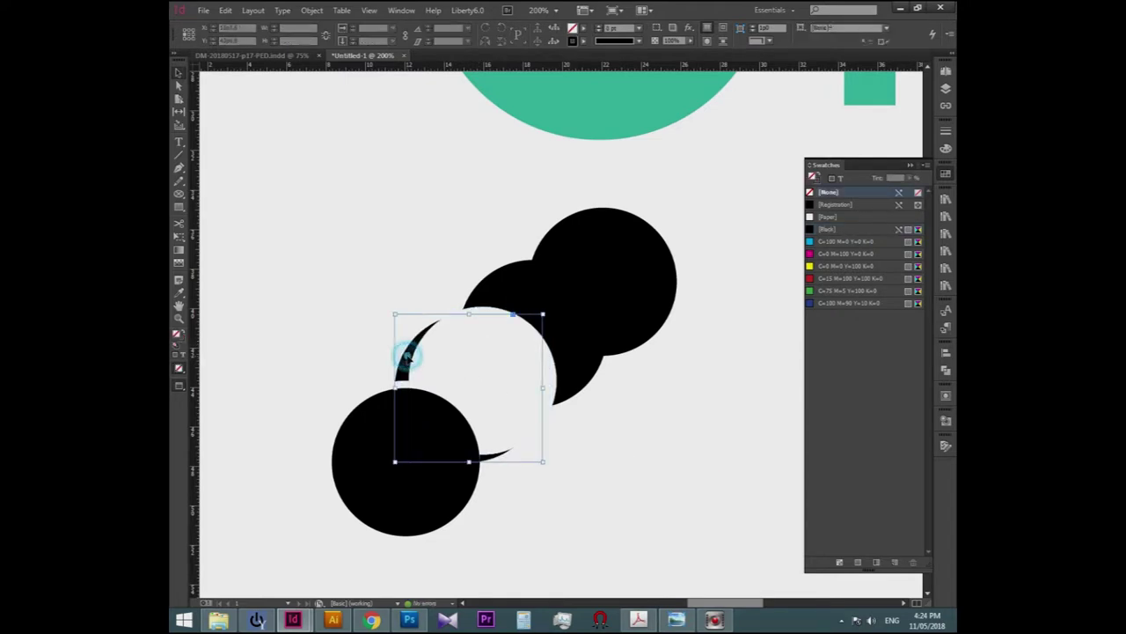
pyautogui.hotkey('ctrl', 'shift', ']')
pyautogui.click(654, 414)
pyautogui.click(509, 365)
pyautogui.hotkey('ctrl', '=')
pyautogui.moveTo(478, 352); pyautogui.dragTo(539, 364)
pyautogui.moveTo(590, 319); pyautogui.dragTo(585, 312)
pyautogui.click(732, 470)
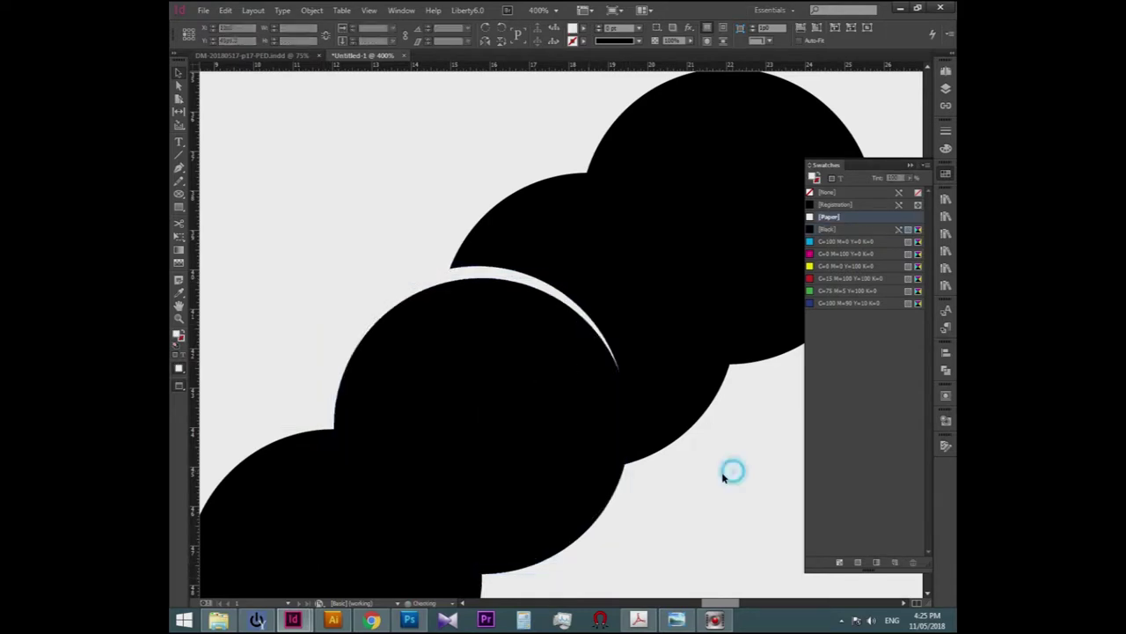
pyautogui.hotkey('ctrl', '-')
pyautogui.moveTo(713, 474); pyautogui.dragTo(694, 301)
# Rearrange the stacking order of the lower circles, undoing a trial white fill.
pyautogui.click(385, 405)
pyautogui.hotkey('ctrl', 'shift', '[')
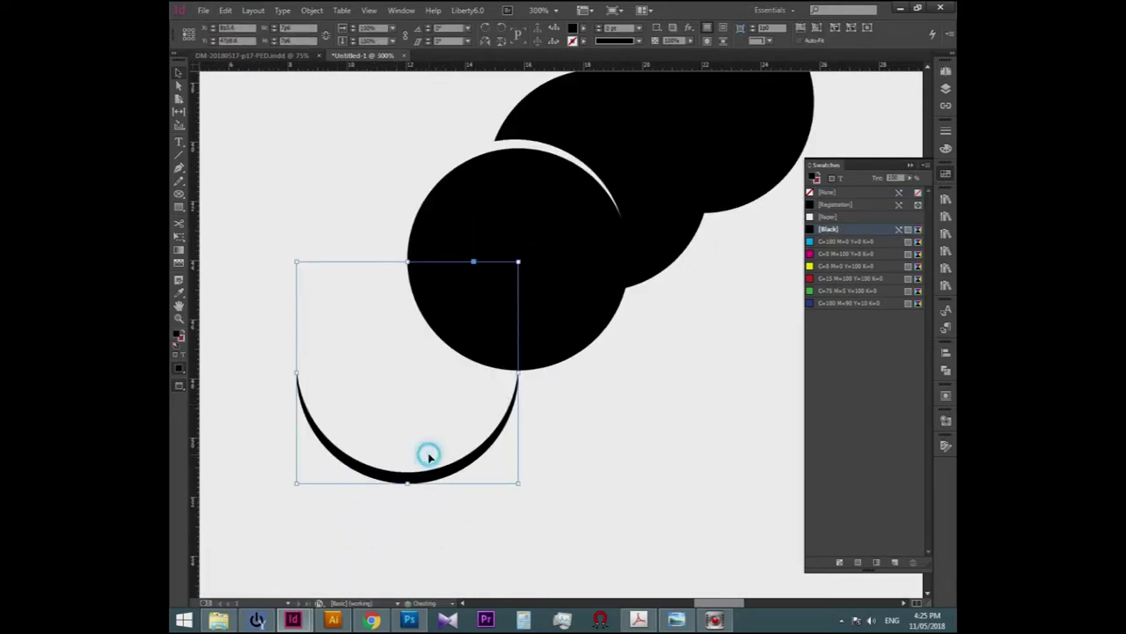
pyautogui.click(538, 502)
pyautogui.click(432, 444)
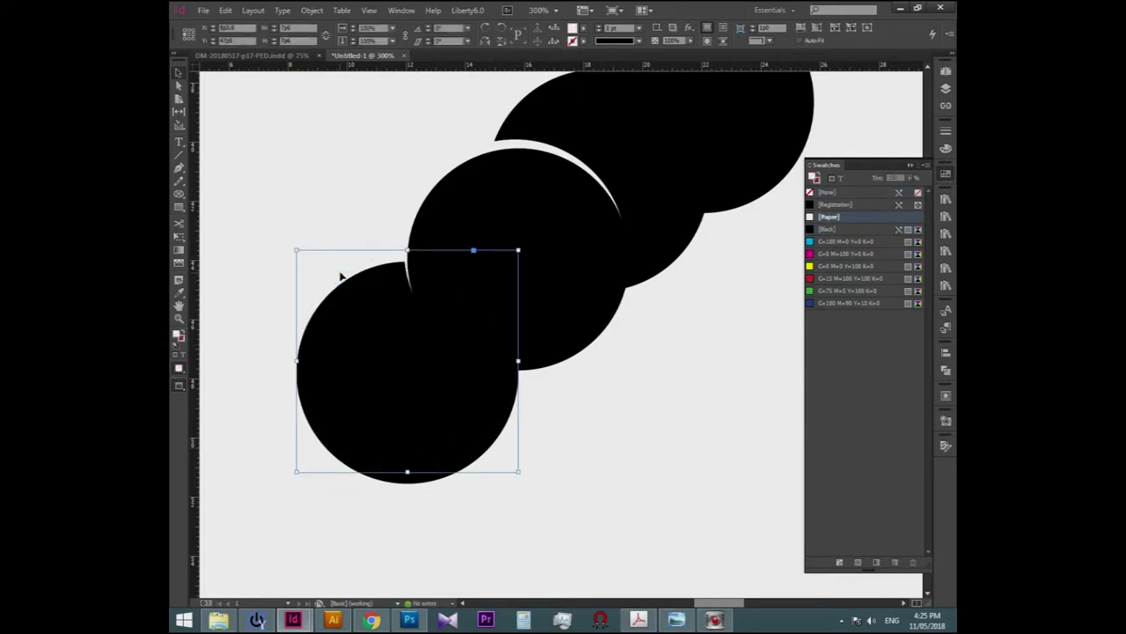
pyautogui.hotkey('ctrl', 'shift', ']')
pyautogui.click(447, 474)
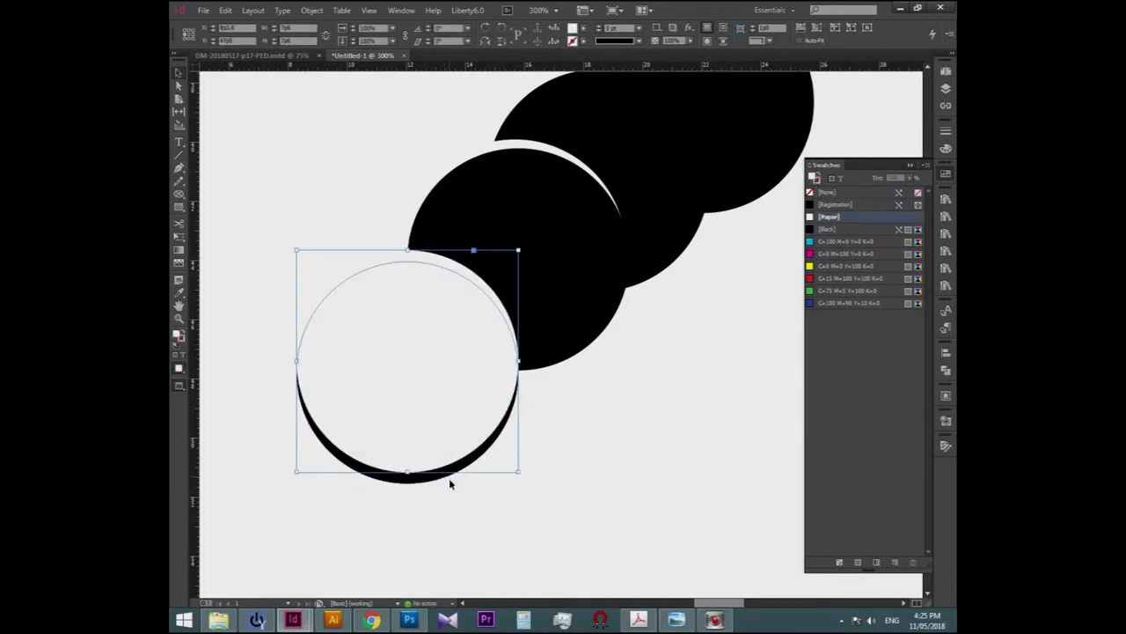
pyautogui.hotkey('ctrl', 'z')
pyautogui.click(601, 447)
pyautogui.hotkey('ctrl', '-')
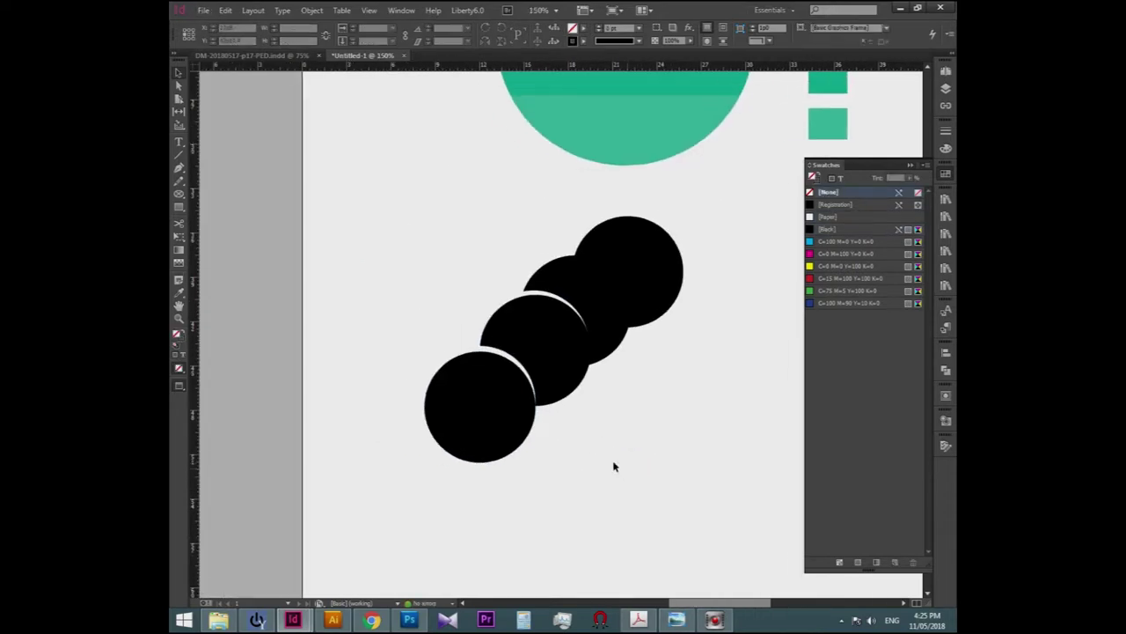
pyautogui.hotkey('ctrl', '=')
pyautogui.click(470, 402)
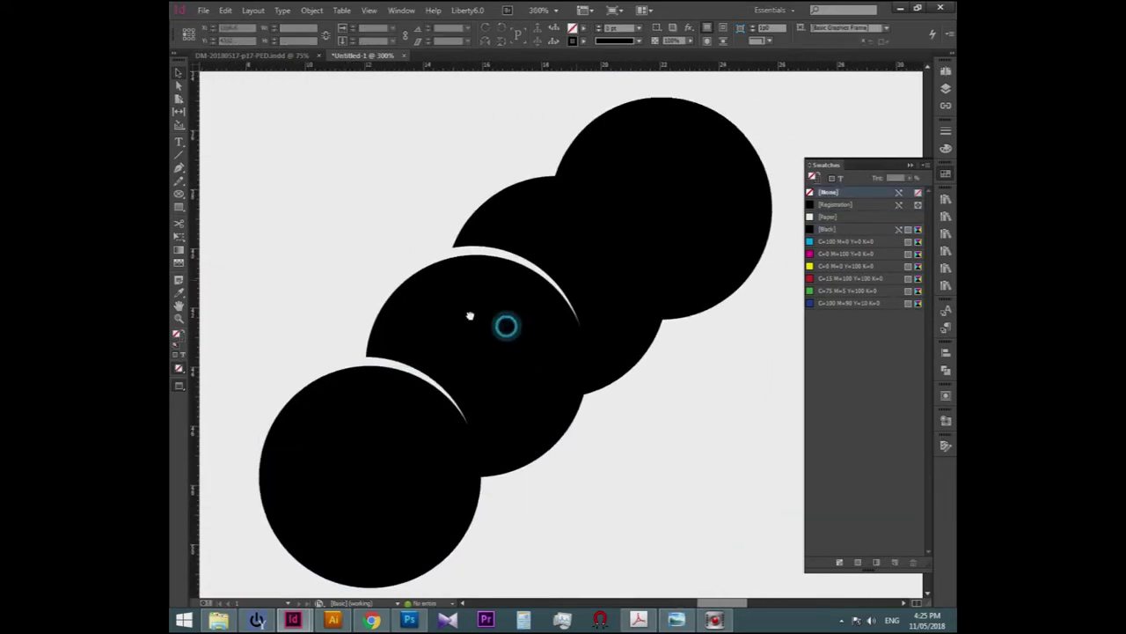
pyautogui.moveTo(464, 343); pyautogui.dragTo(360, 352)
pyautogui.hotkey('ctrl', '-')
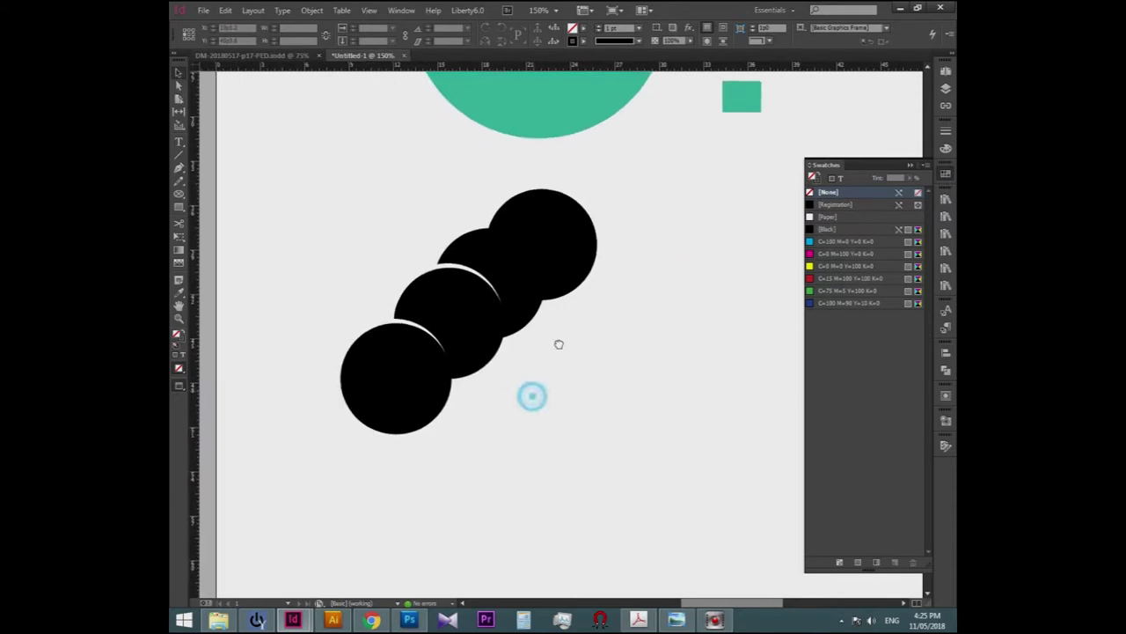
# Apply Pathfinder Subtract to the second and third circles to cut a crescent gap.
pyautogui.moveTo(323, 299); pyautogui.dragTo(363, 374)
pyautogui.moveTo(449, 384); pyautogui.dragTo(458, 395)
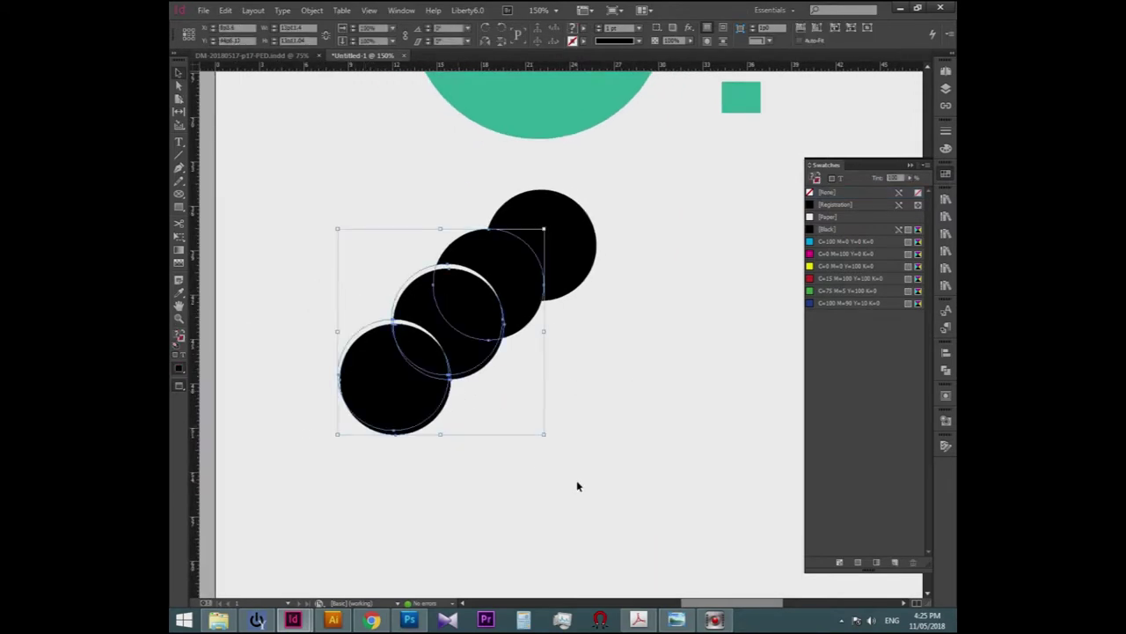
pyautogui.click(360, 309)
pyautogui.scroll(1, 360, 309)
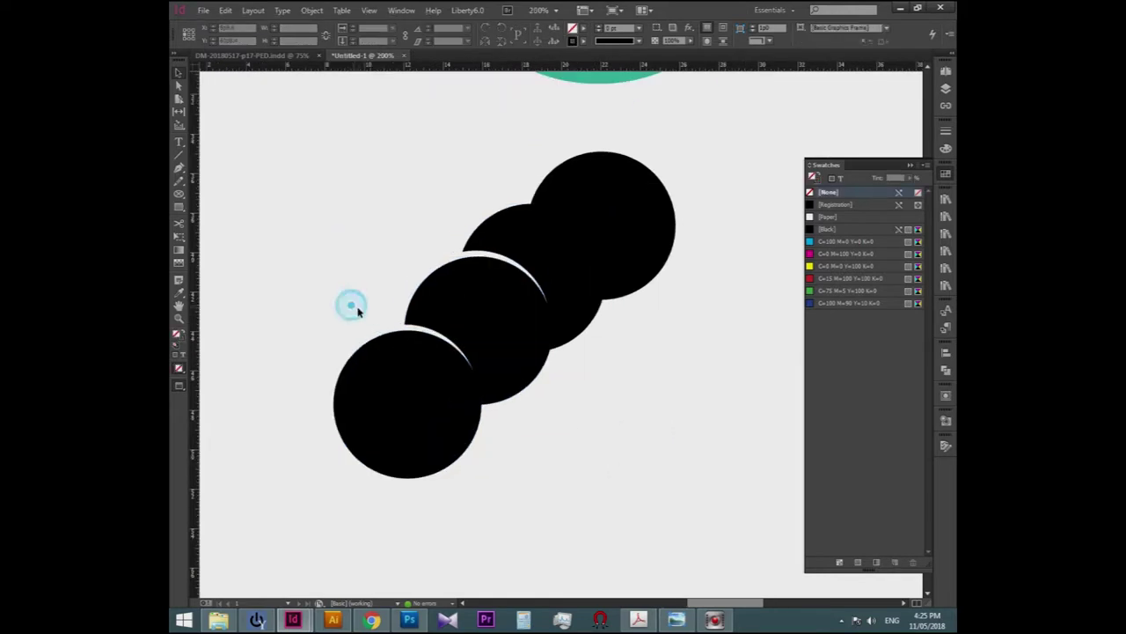
pyautogui.click(391, 335)
pyautogui.keyDown('shift'); pyautogui.click(440, 290); pyautogui.keyUp('shift')
pyautogui.click(946, 371)
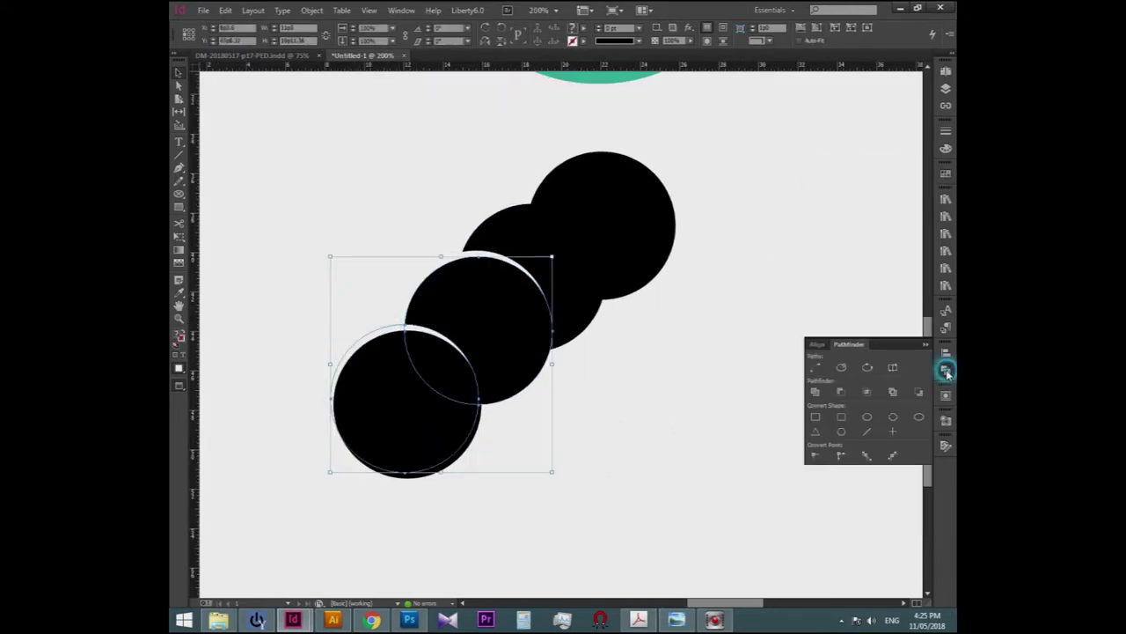
pyautogui.click(727, 445)
pyautogui.click(493, 264)
pyautogui.keyDown('shift'); pyautogui.click(506, 235); pyautogui.keyUp('shift')
pyautogui.click(840, 390)
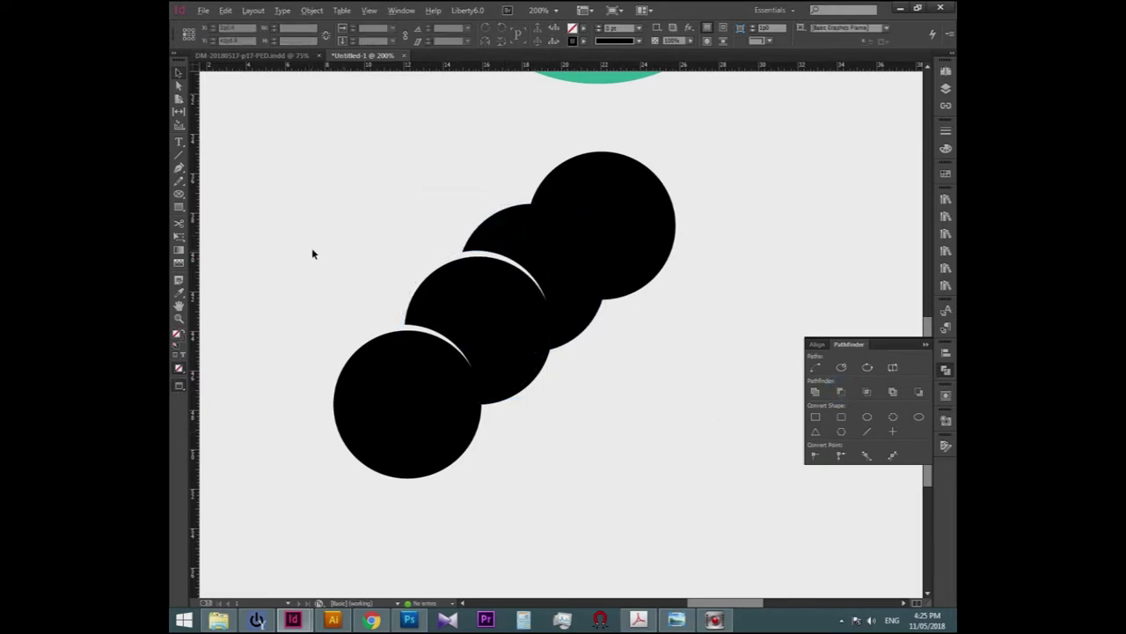
pyautogui.scroll(-1, 312, 254)
# Try a white copy and a small move of the top circle, undoing both.
pyautogui.click(518, 218)
pyautogui.moveTo(529, 216); pyautogui.dragTo(550, 235)
pyautogui.press('F5')
pyautogui.click(829, 217)
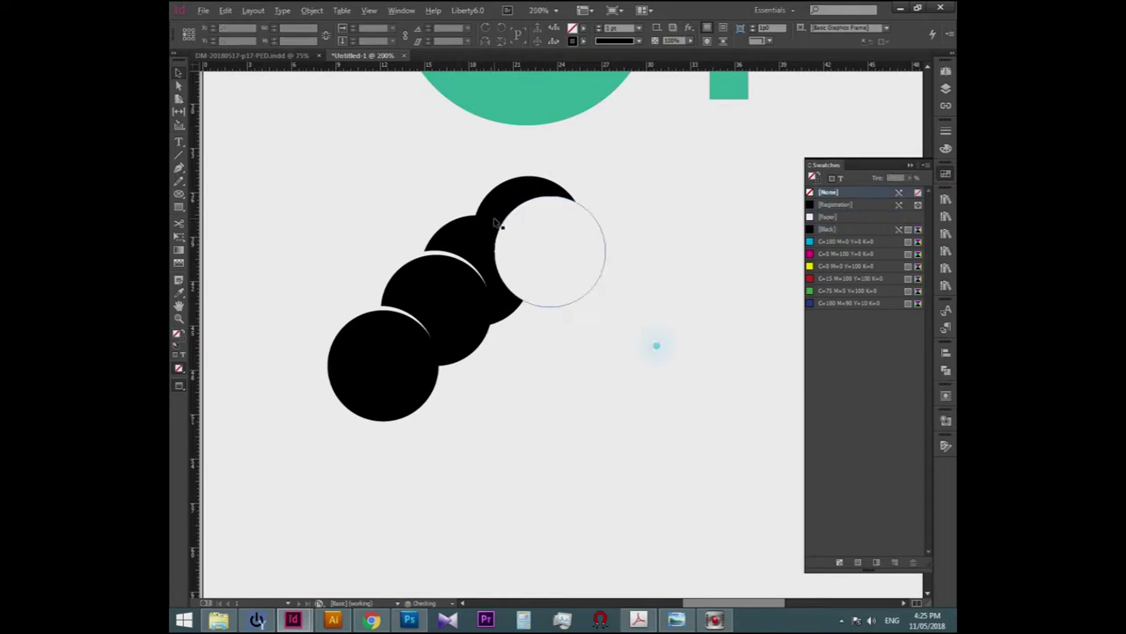
pyautogui.scroll(2, 586, 252)
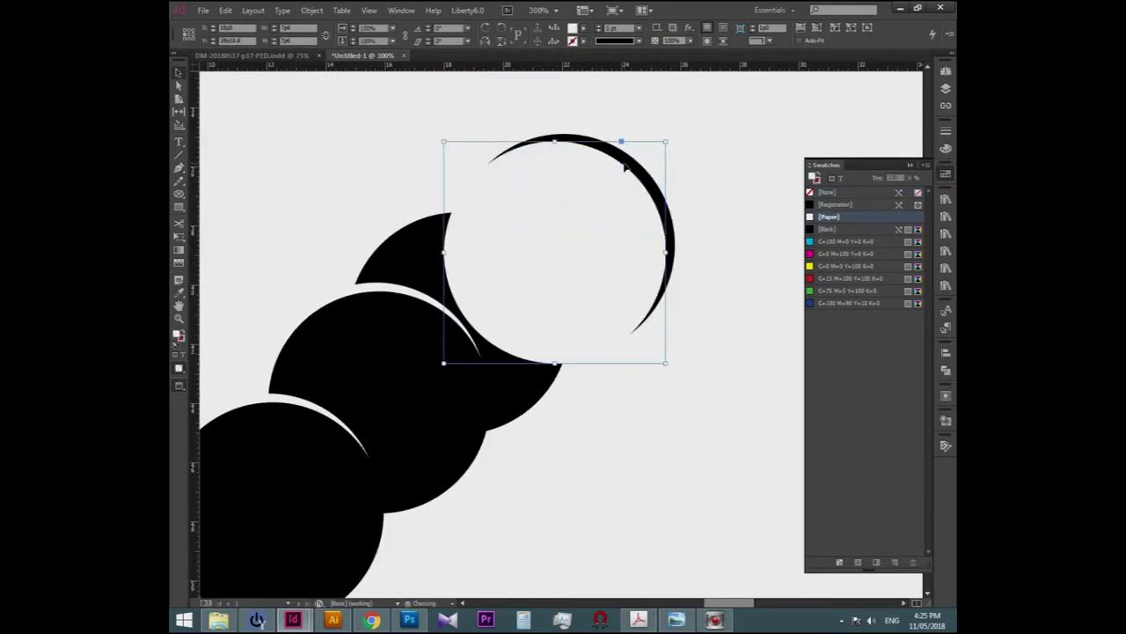
pyautogui.hotkey('ctrl', 'z')
pyautogui.scroll(1, 534, 264)
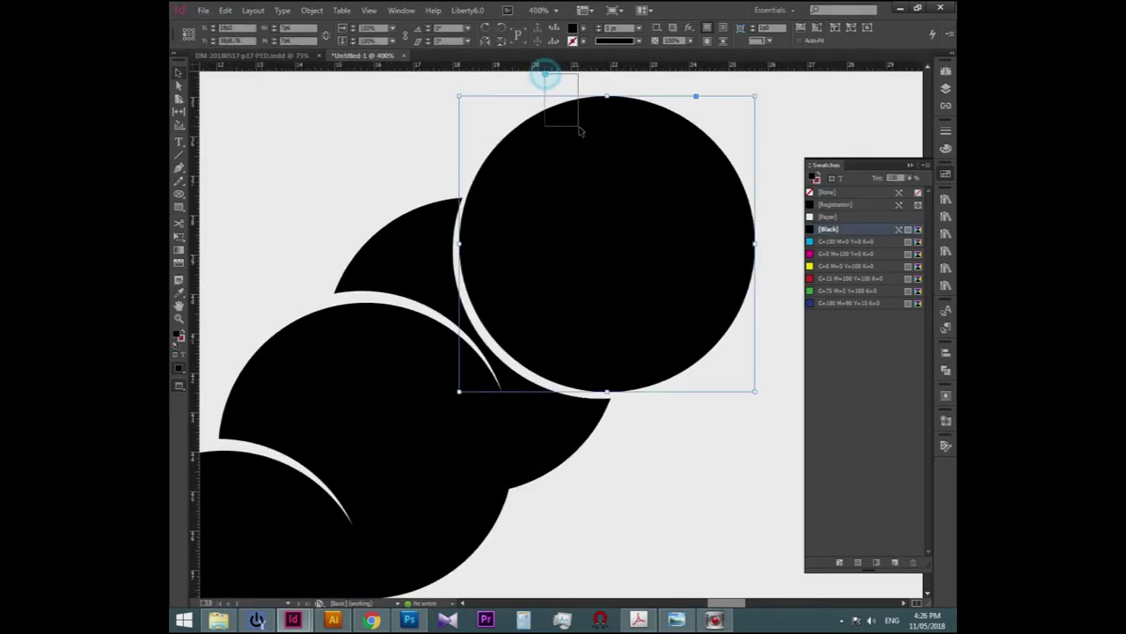
pyautogui.scroll(-2, 580, 130)
pyautogui.click(694, 357)
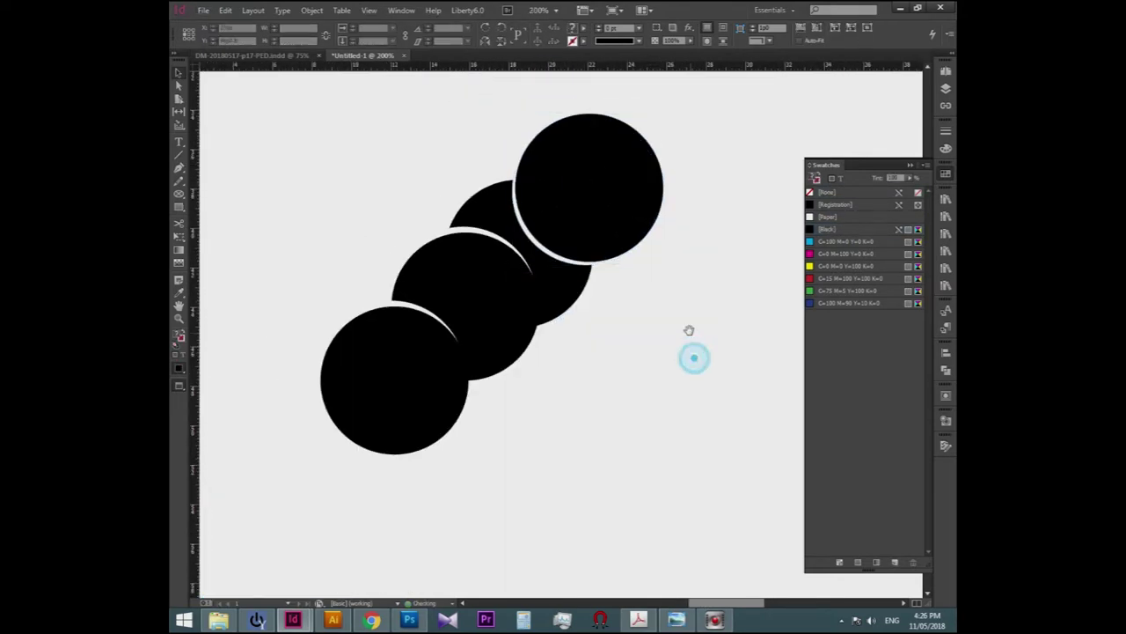
pyautogui.moveTo(690, 330); pyautogui.dragTo(663, 389)
pyautogui.moveTo(608, 191); pyautogui.dragTo(706, 182)
pyautogui.hotkey('ctrl', 'z')
pyautogui.click(704, 366)
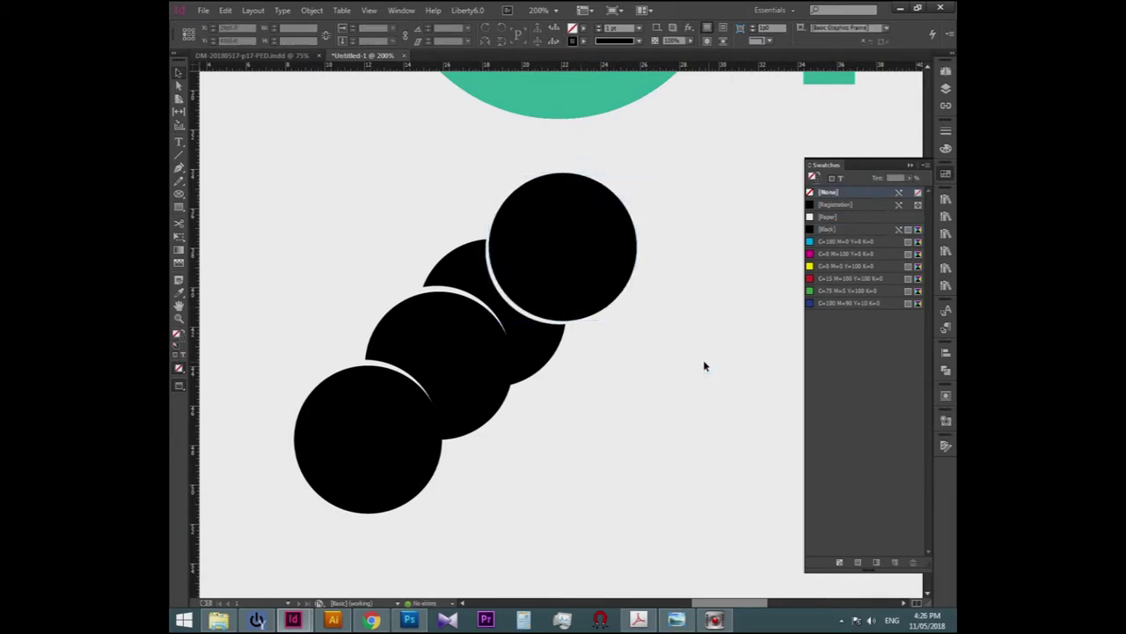
# Apply Pathfinder Subtract to the top circle and the one below it.
pyautogui.scroll(1, 580, 290)
pyautogui.click(591, 263)
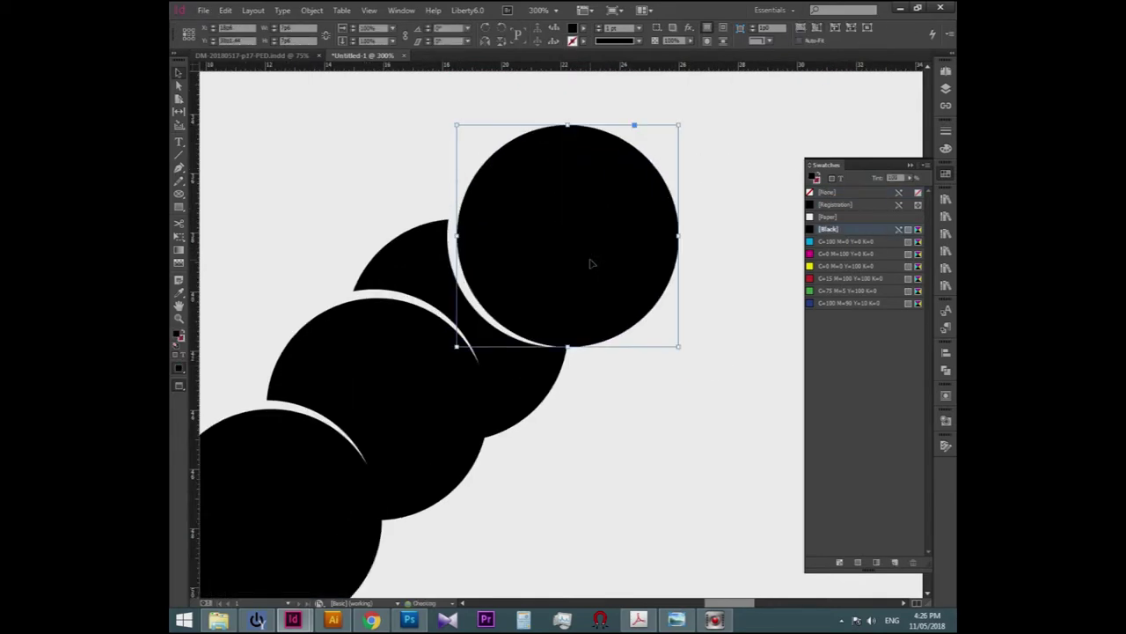
pyautogui.click(635, 472)
pyautogui.scroll(-1, 635, 472)
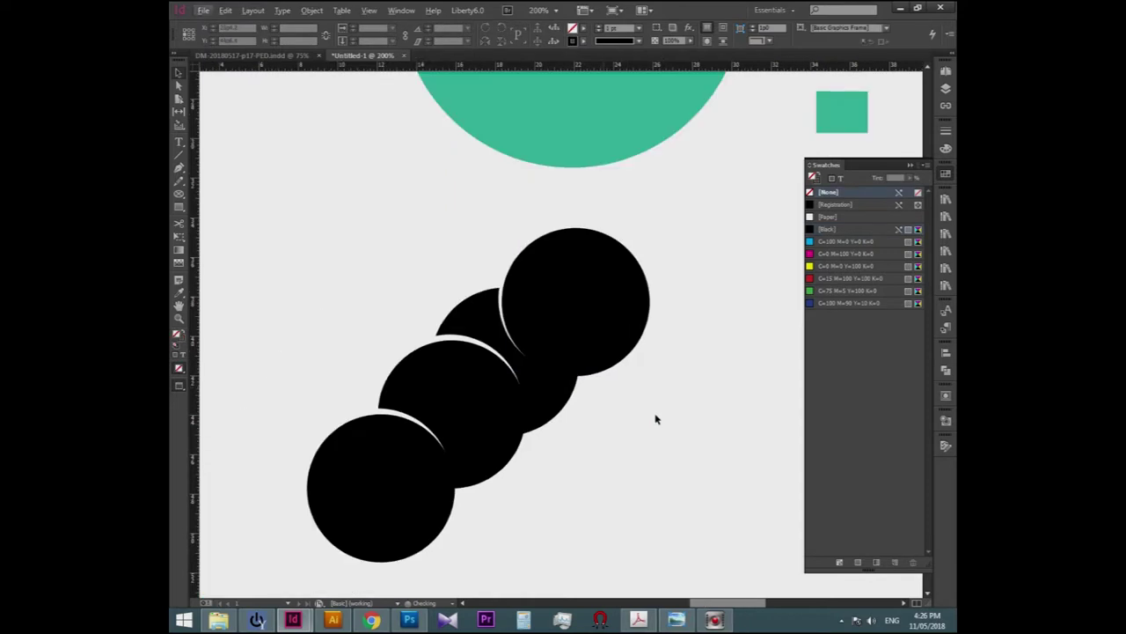
pyautogui.scroll(2, 486, 292)
pyautogui.click(517, 261)
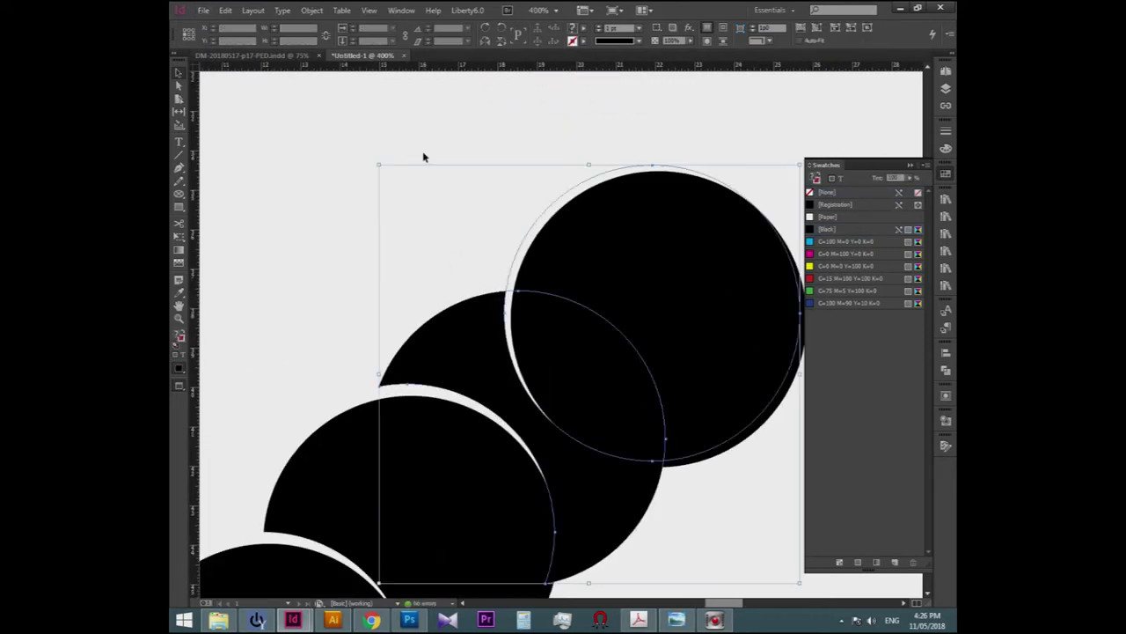
pyautogui.keyDown('shift'); pyautogui.click(492, 317); pyautogui.keyUp('shift')
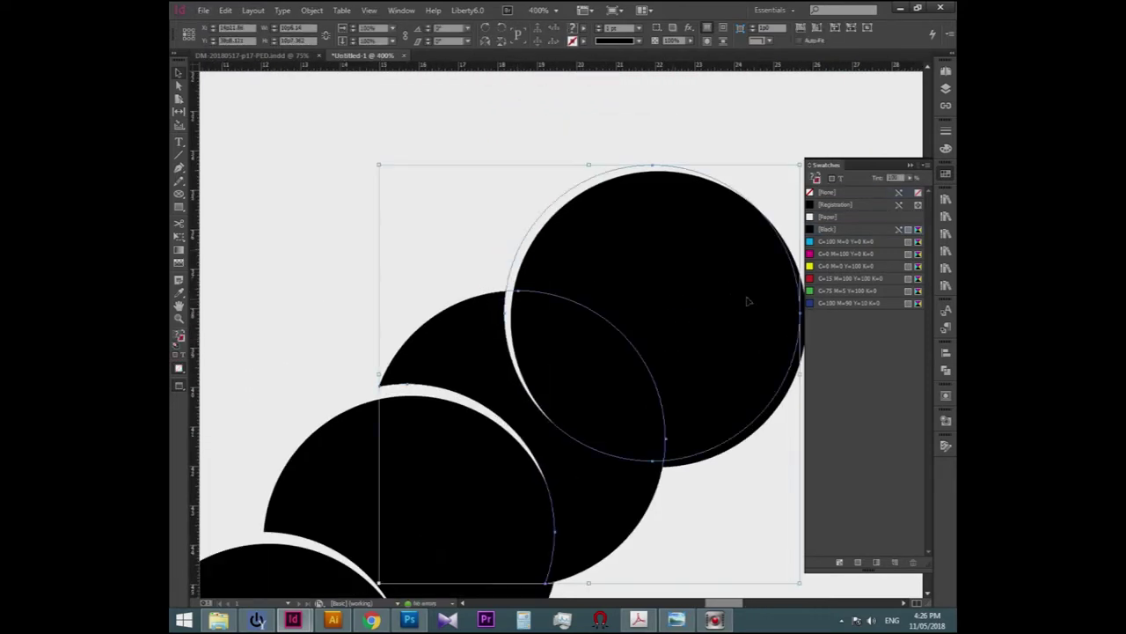
pyautogui.click(946, 371)
pyautogui.click(843, 392)
pyautogui.click(364, 244)
pyautogui.scroll(-3, 365, 243)
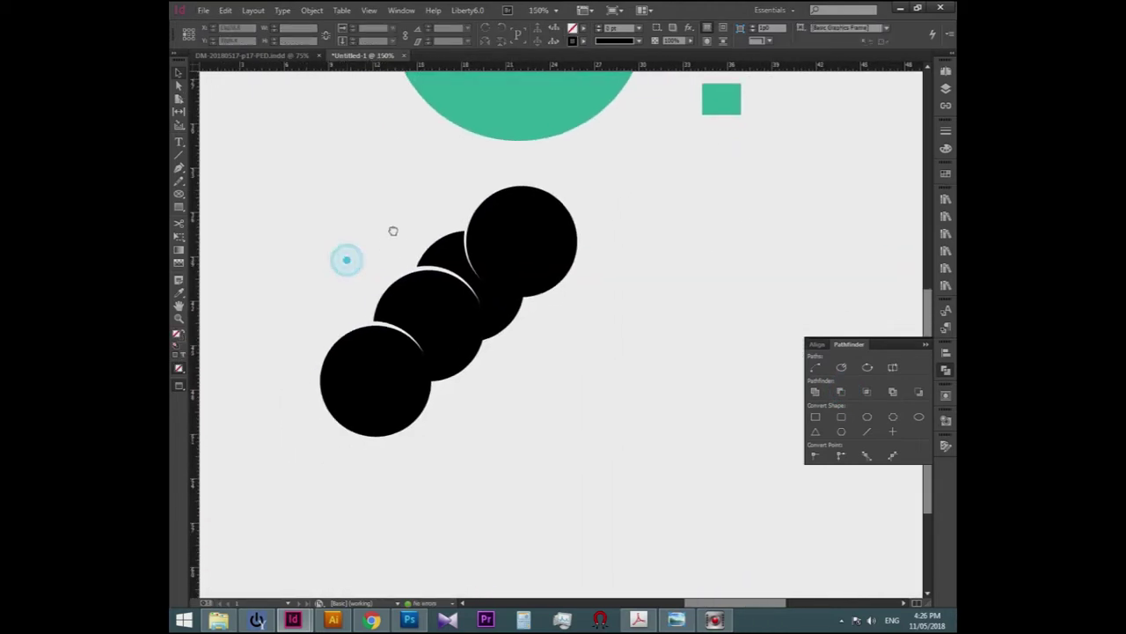
pyautogui.click(483, 217)
# Duplicate the circle chain, flip it horizontally, and join it into an inverted V.
pyautogui.moveTo(305, 226); pyautogui.dragTo(580, 425)
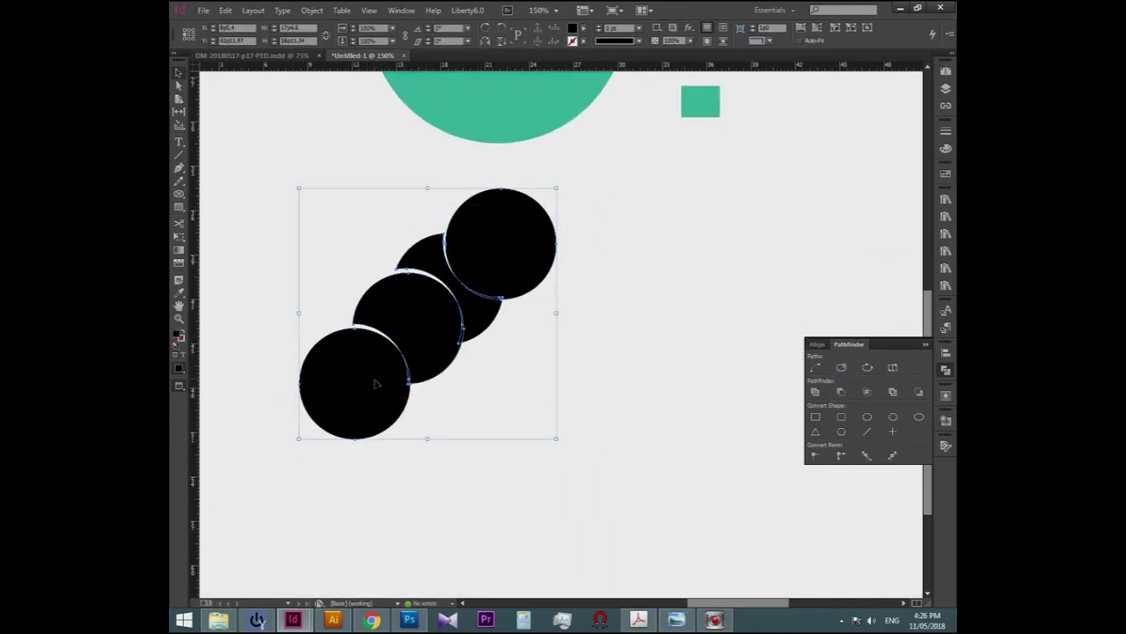
pyautogui.moveTo(384, 382); pyautogui.dragTo(596, 401)
pyautogui.click(486, 46)
pyautogui.moveTo(315, 246); pyautogui.dragTo(513, 239)
pyautogui.click(516, 234)
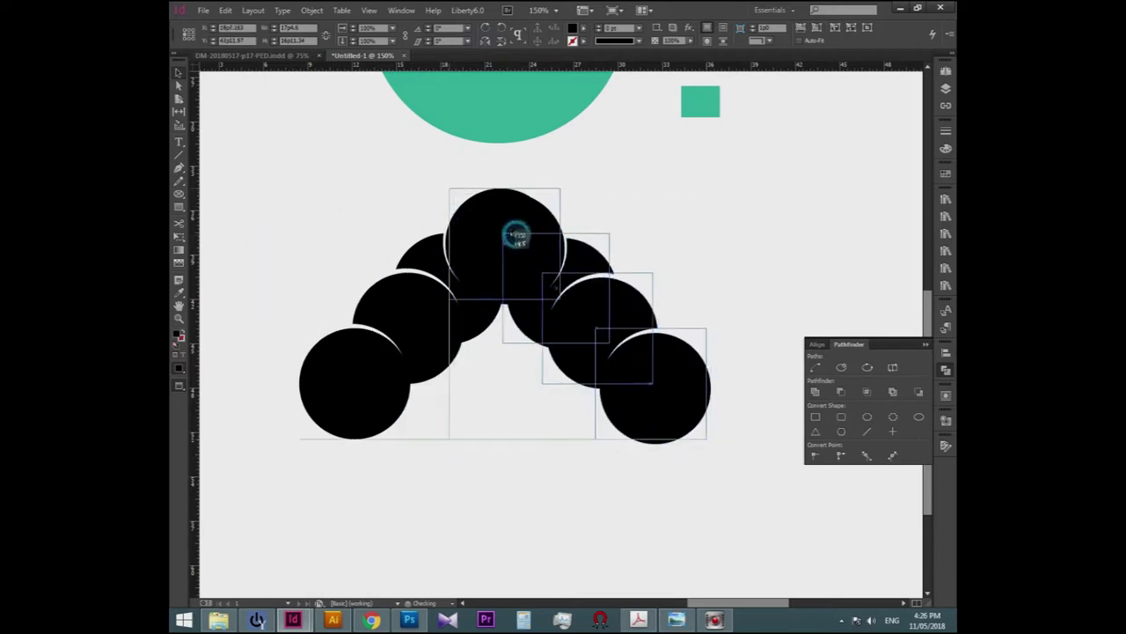
pyautogui.click(543, 181)
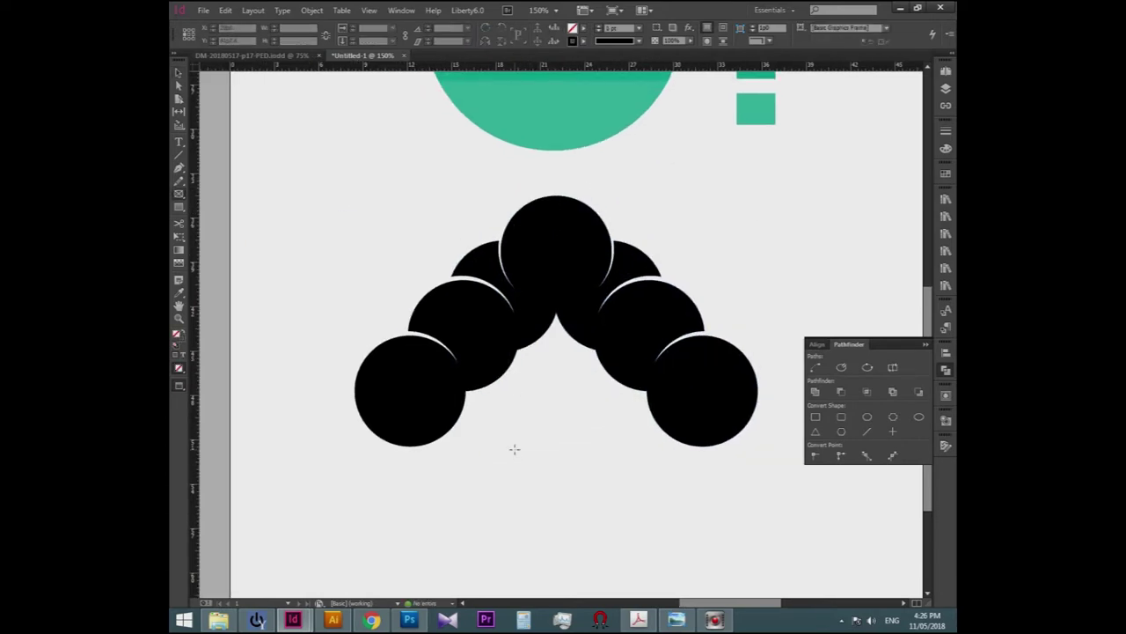
# Draw a Pen triangle through the lower-left, top and lower-right circle centres and fill it Black.
pyautogui.click(409, 428)
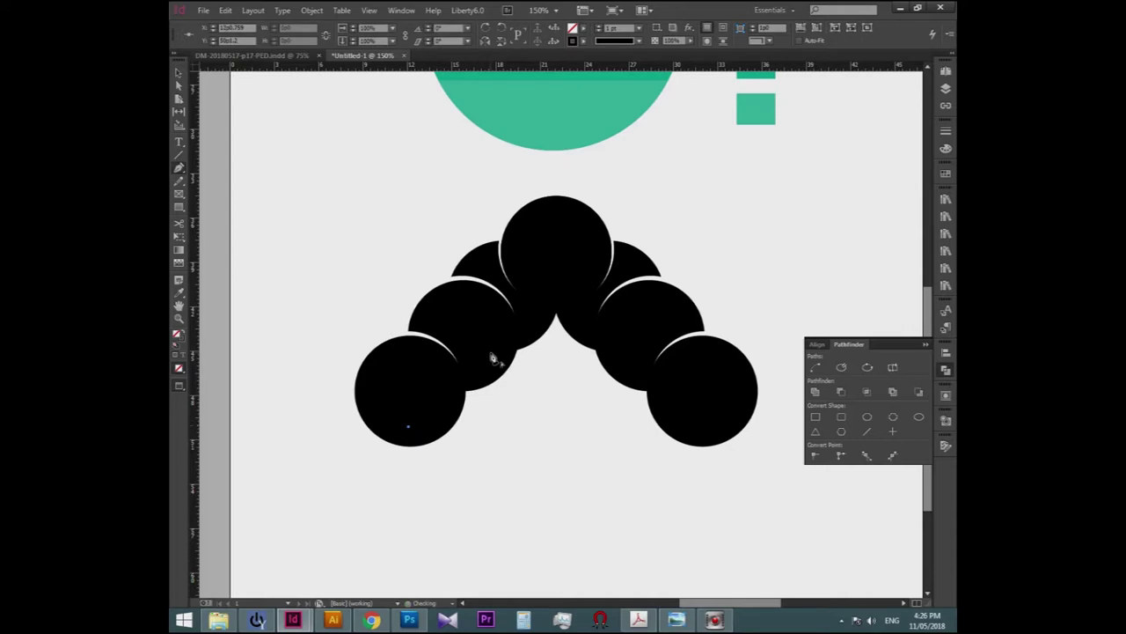
pyautogui.click(558, 281)
pyautogui.click(706, 440)
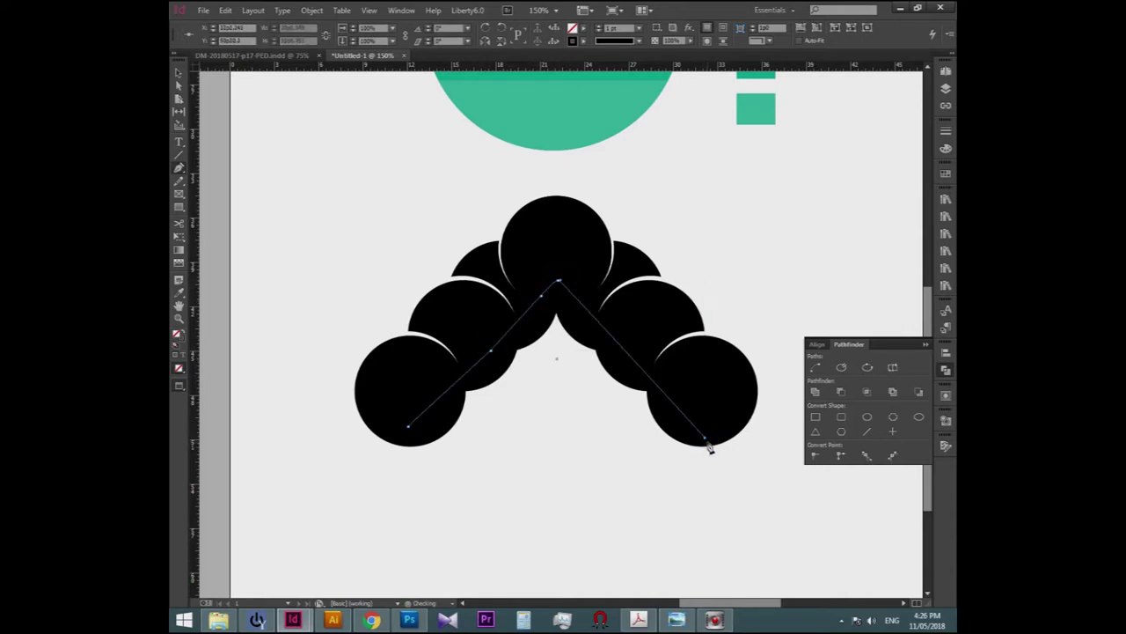
pyautogui.click(399, 440)
pyautogui.press('v')
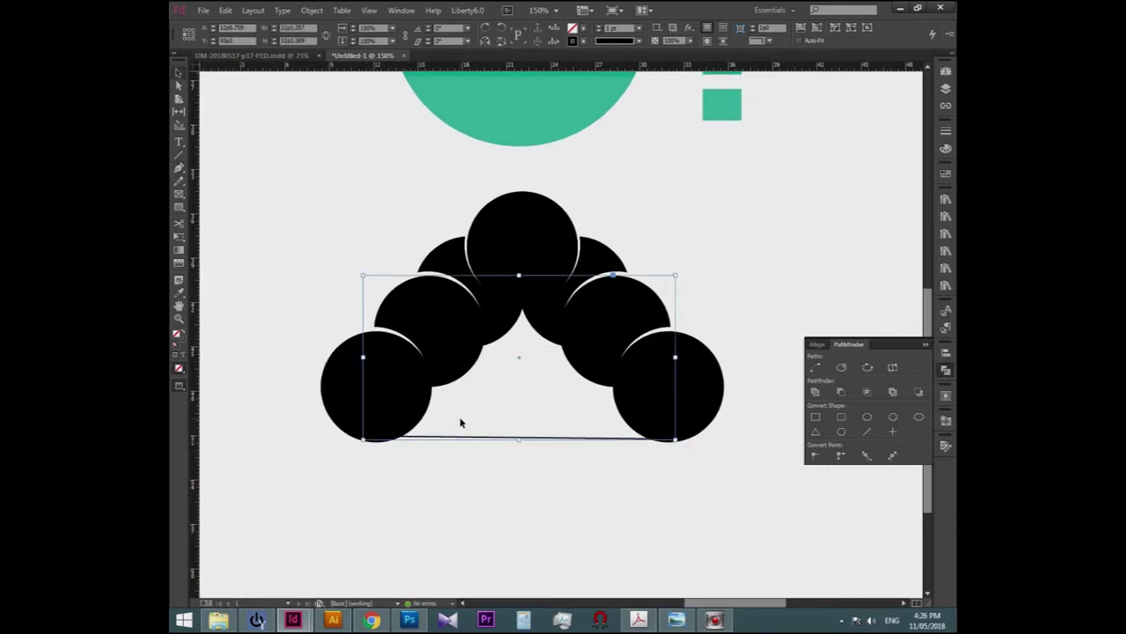
pyautogui.press('F5')
pyautogui.click(824, 231)
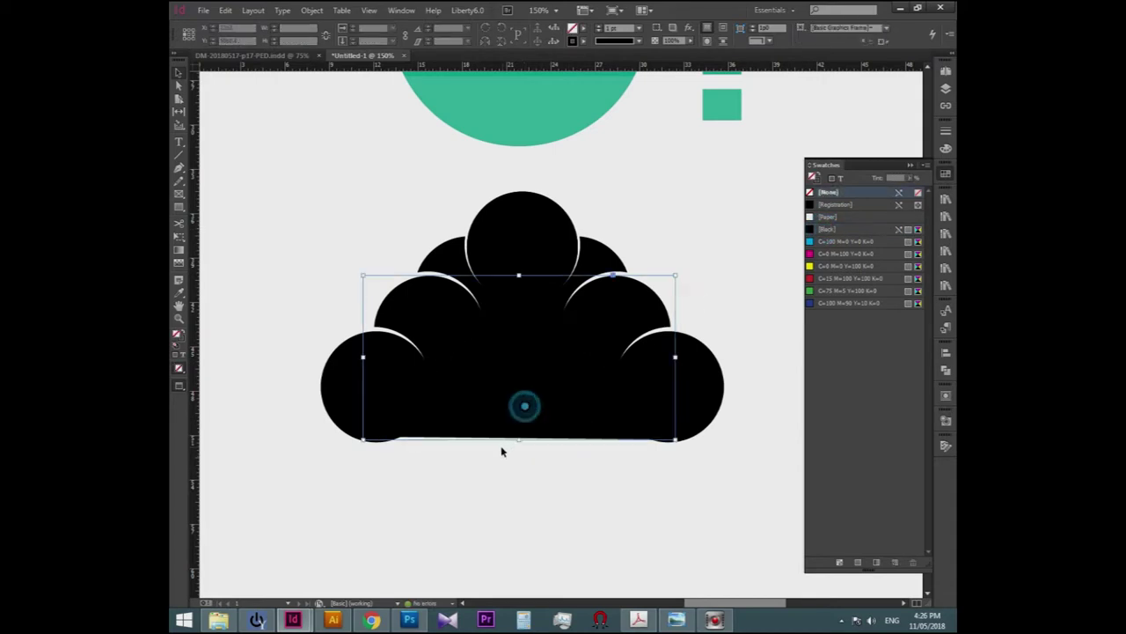
pyautogui.moveTo(519, 440); pyautogui.dragTo(519, 443)
pyautogui.click(621, 488)
pyautogui.hotkey('ctrl', '1')
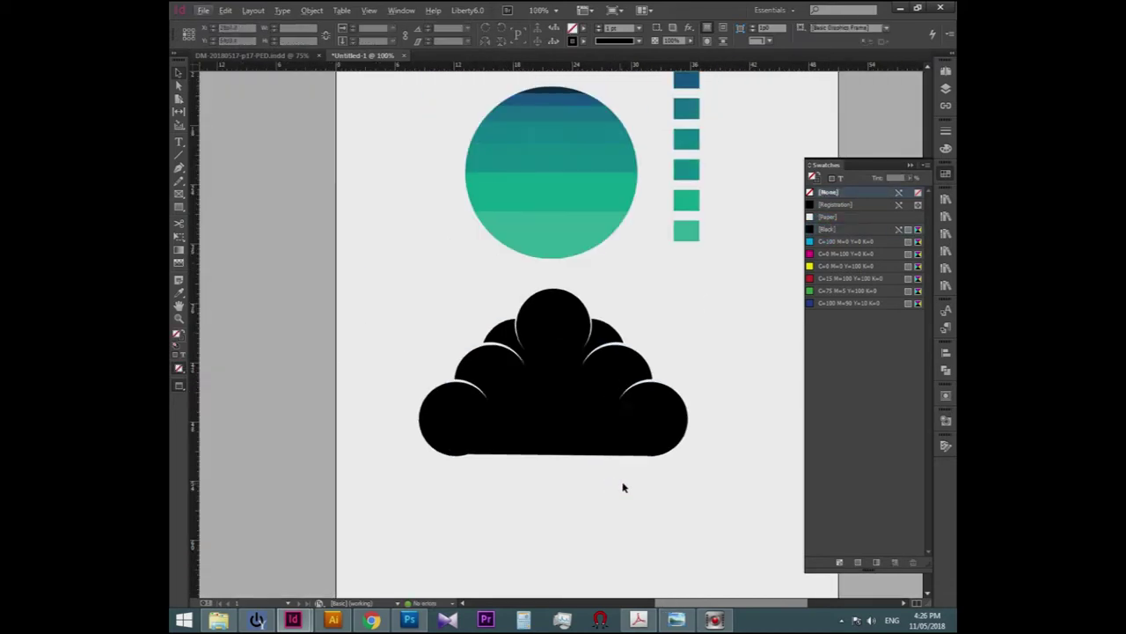
# Merge all the circles and the triangle into one cloud with Pathfinder Add.
pyautogui.moveTo(414, 289); pyautogui.dragTo(722, 478)
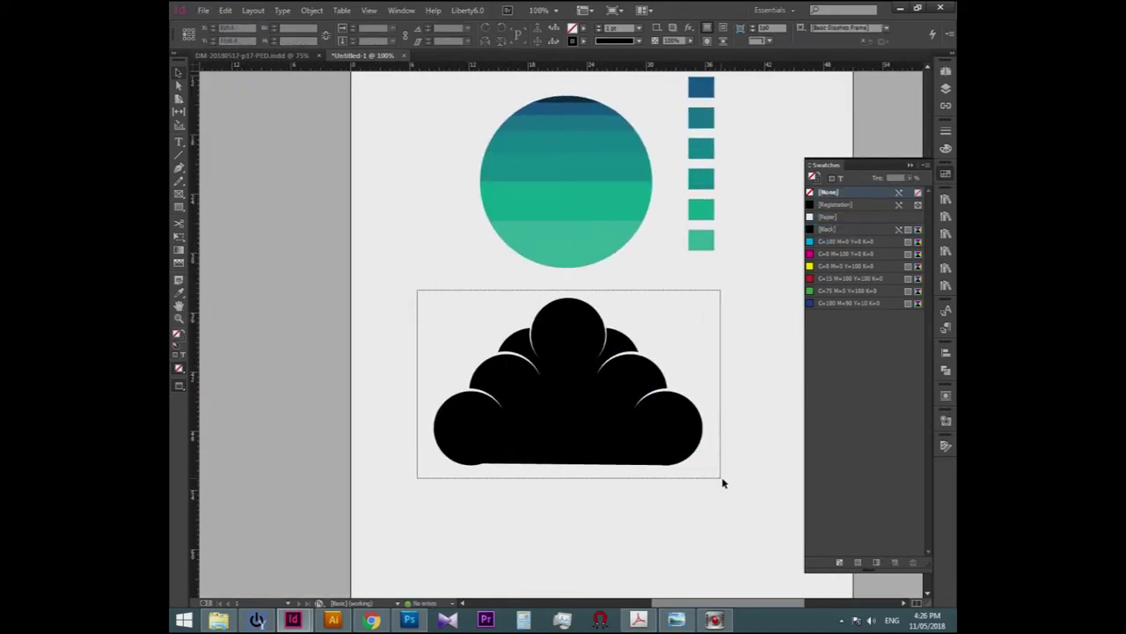
pyautogui.scroll(1, 644, 370)
pyautogui.hotkey('ctrl', '=')
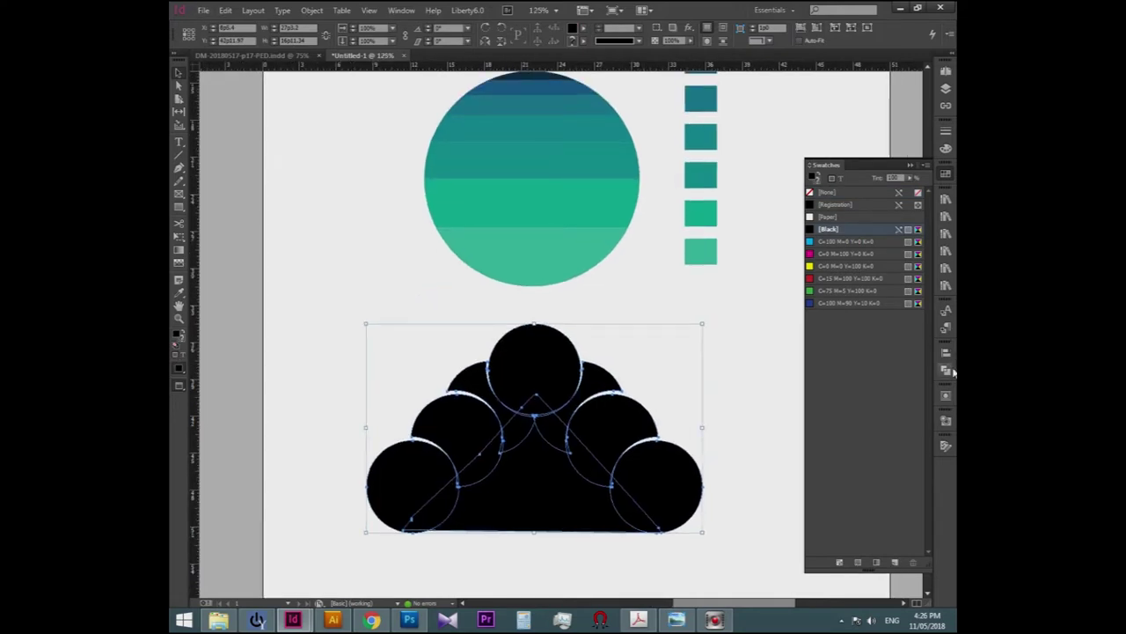
pyautogui.click(946, 373)
pyautogui.click(841, 392)
pyautogui.hotkey('ctrl', 'z')
pyautogui.click(815, 392)
# Move the cloud up over the striped teal circle and shrink it to fit its lower part.
pyautogui.moveTo(687, 382); pyautogui.dragTo(723, 336)
pyautogui.click(596, 427)
pyautogui.click(675, 525)
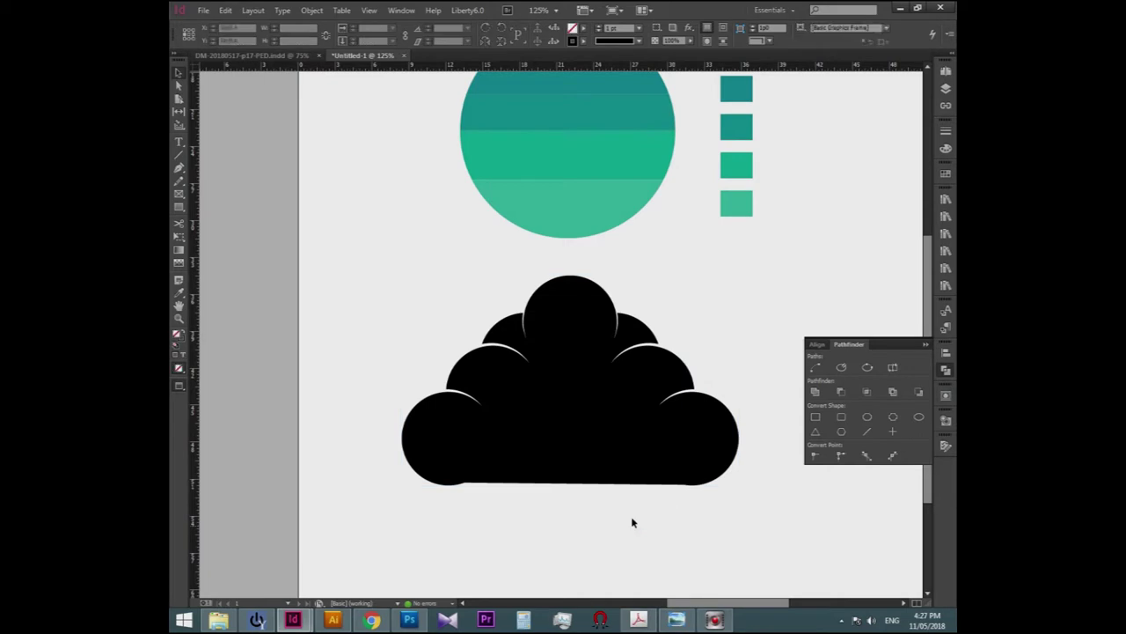
pyautogui.click(597, 410)
pyautogui.scroll(2, 597, 413)
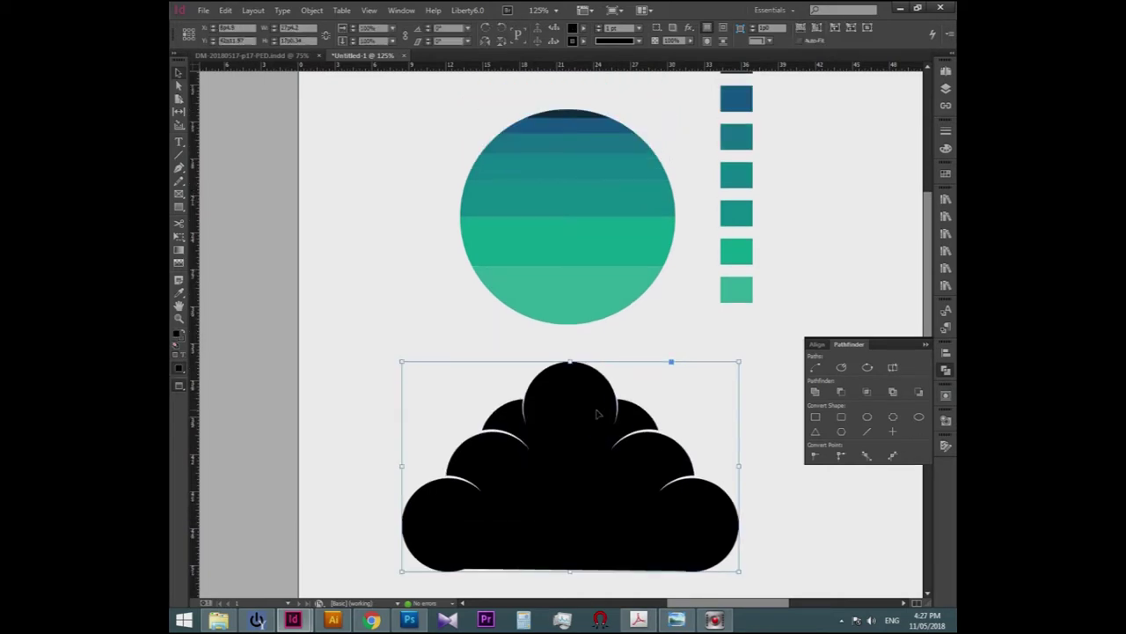
pyautogui.click(593, 293)
pyautogui.moveTo(608, 540); pyautogui.dragTo(608, 387)
pyautogui.moveTo(722, 220); pyautogui.dragTo(648, 257)
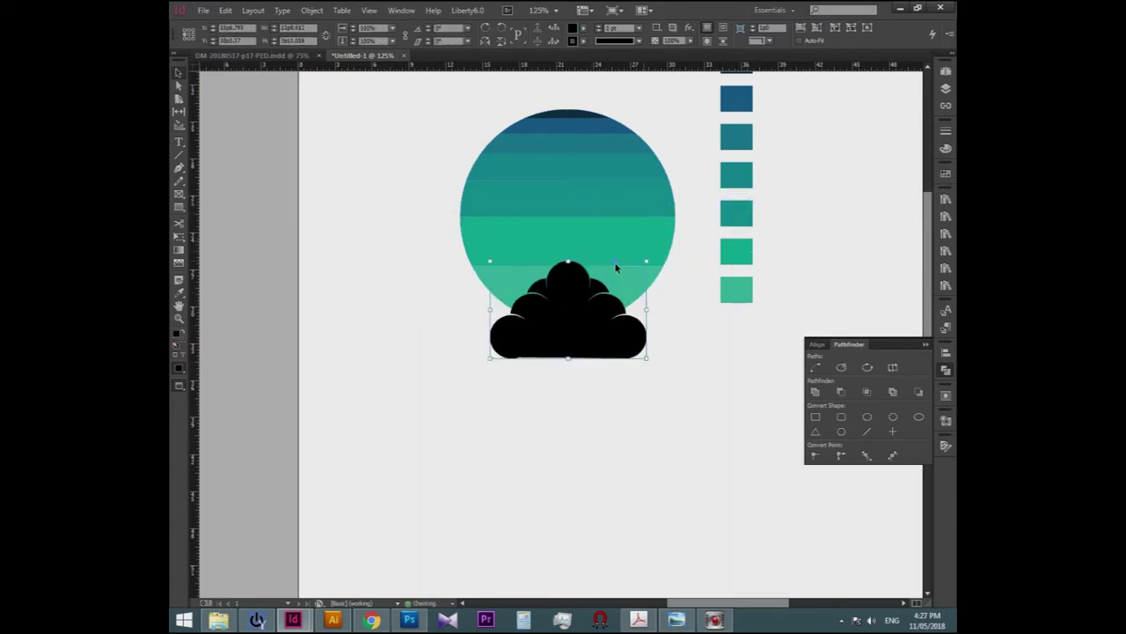
pyautogui.hotkey('ctrl', '=')
pyautogui.hotkey('ctrl', '=')
pyautogui.moveTo(611, 370); pyautogui.dragTo(594, 339)
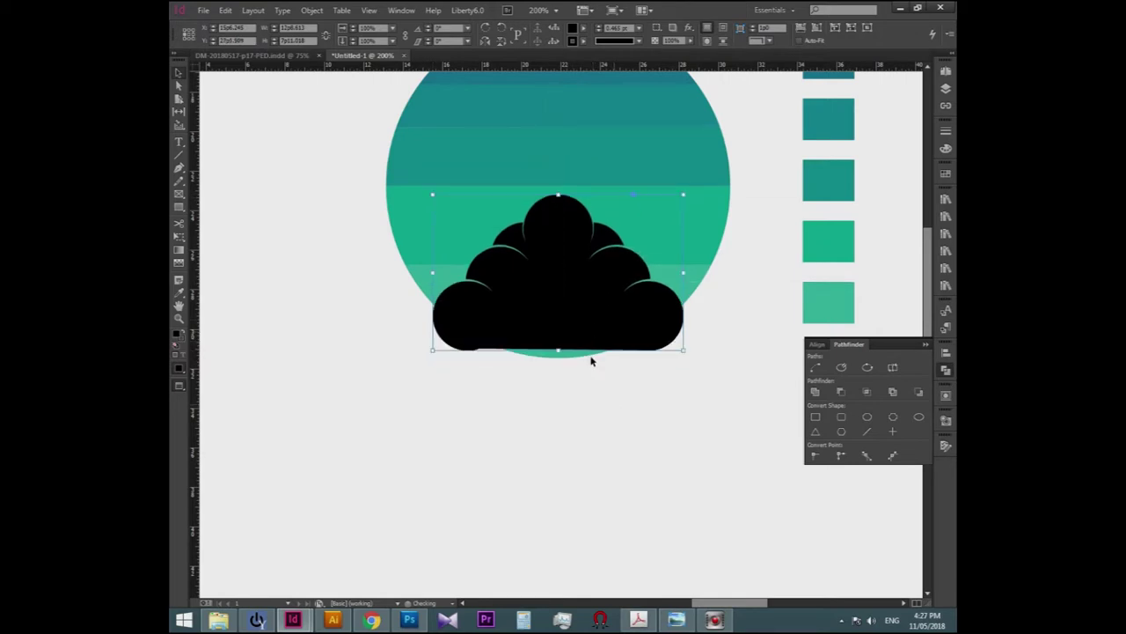
pyautogui.moveTo(668, 414); pyautogui.dragTo(645, 553)
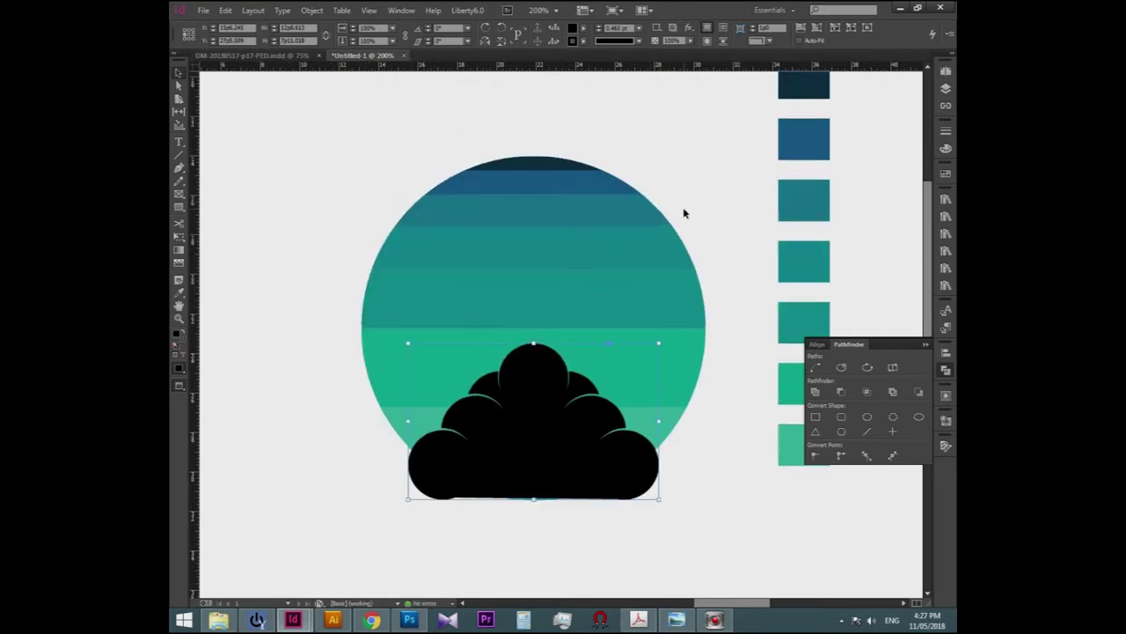
pyautogui.click(664, 218)
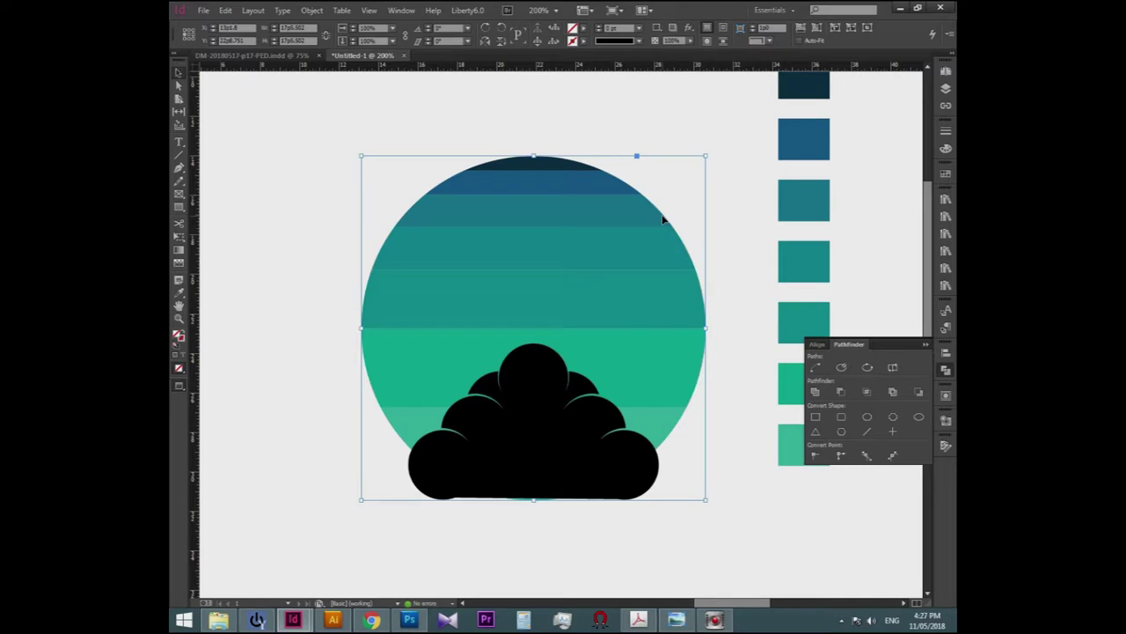
# Make an empty, green-filled copy of the circle frame aligned over the striped circle.
pyautogui.scroll(-1, 664, 219)
pyautogui.moveTo(663, 220)
pyautogui.mouseDown()
pyautogui.moveTo(562, 393)
pyautogui.moveTo(575, 402)
pyautogui.mouseUp()
pyautogui.press('Delete')
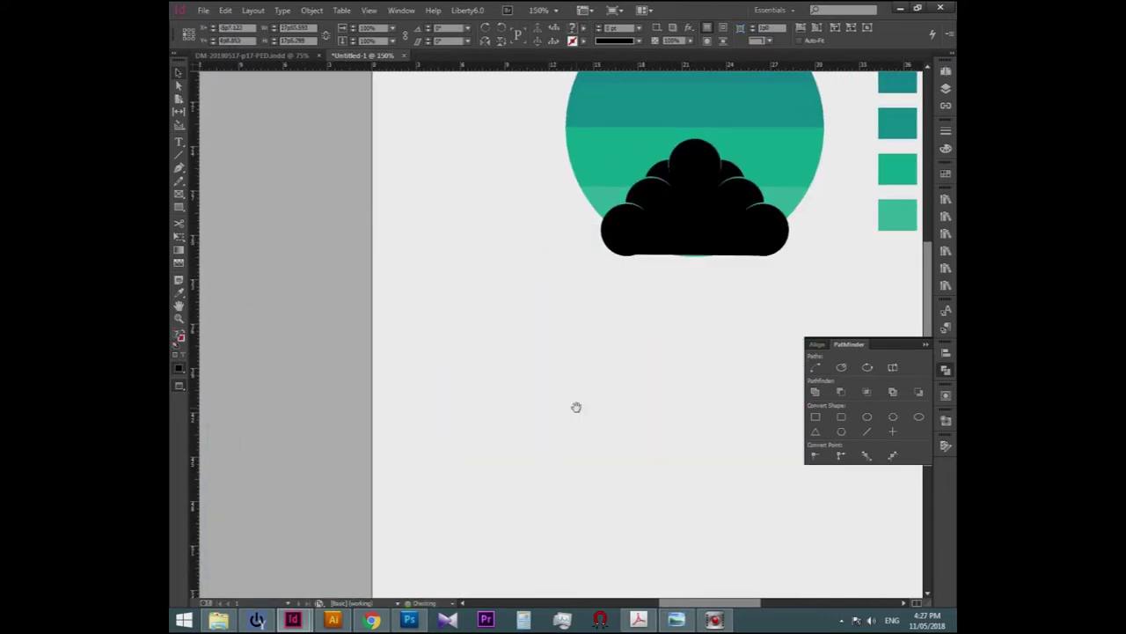
pyautogui.moveTo(716, 332); pyautogui.dragTo(581, 417)
pyautogui.moveTo(741, 247); pyautogui.dragTo(652, 322)
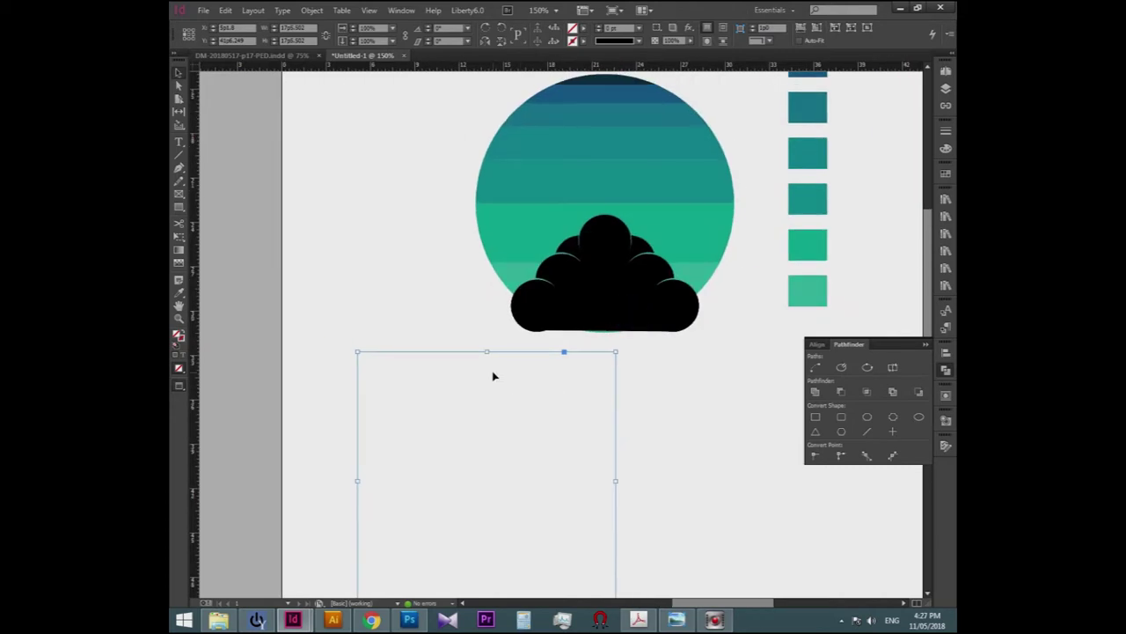
pyautogui.press('F5')
pyautogui.click(823, 292)
pyautogui.moveTo(535, 467); pyautogui.dragTo(648, 188)
pyautogui.hotkey('ctrl', '=')
pyautogui.moveTo(566, 219)
pyautogui.mouseDown()
pyautogui.moveTo(594, 251)
pyautogui.moveTo(583, 238)
pyautogui.mouseUp()
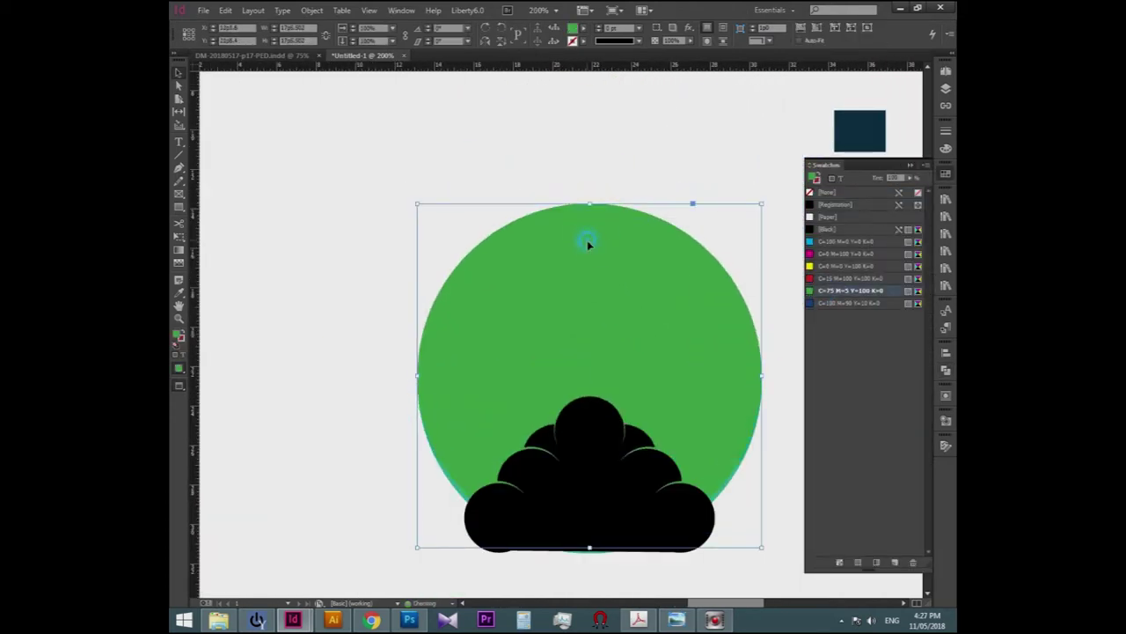
# Cut the black cloud and use Edit > Paste Into to place it inside the green circle.
pyautogui.click(571, 413)
pyautogui.press('Delete')
pyautogui.click(574, 358)
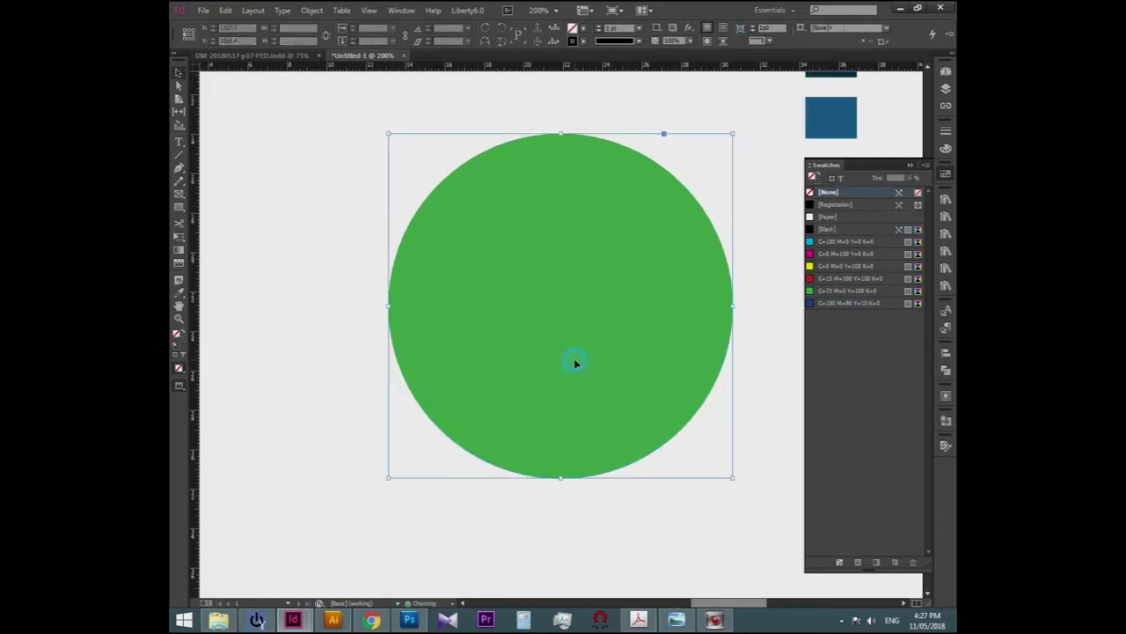
pyautogui.click(227, 10)
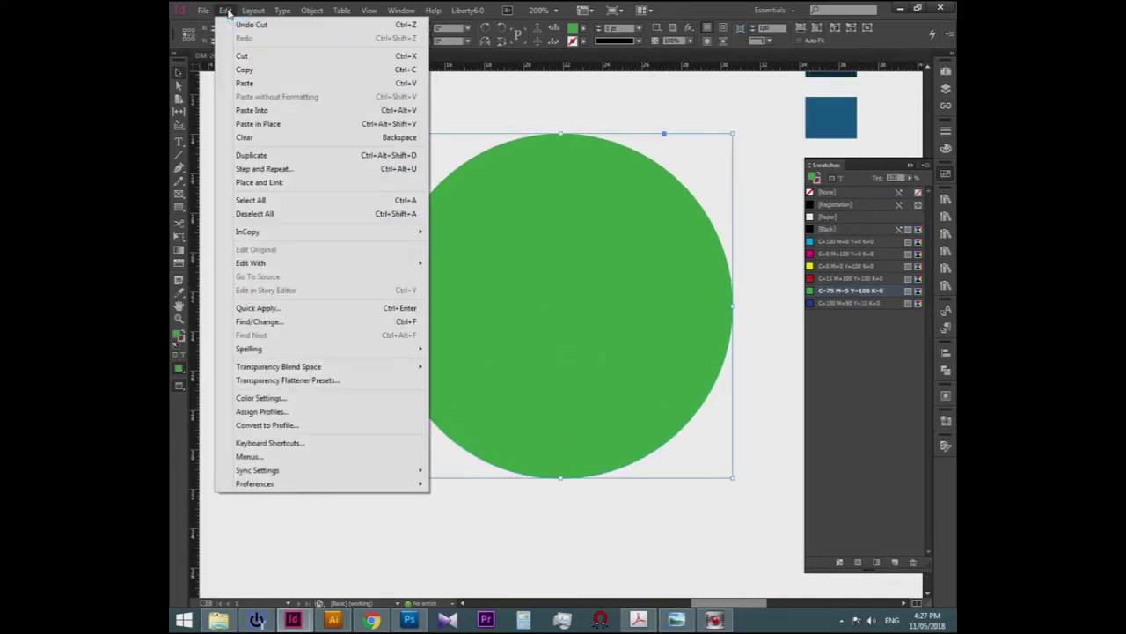
pyautogui.click(269, 109)
pyautogui.click(560, 305)
# Set the container circle's fill to None and nudge the clipped cloud slightly down.
pyautogui.click(662, 245)
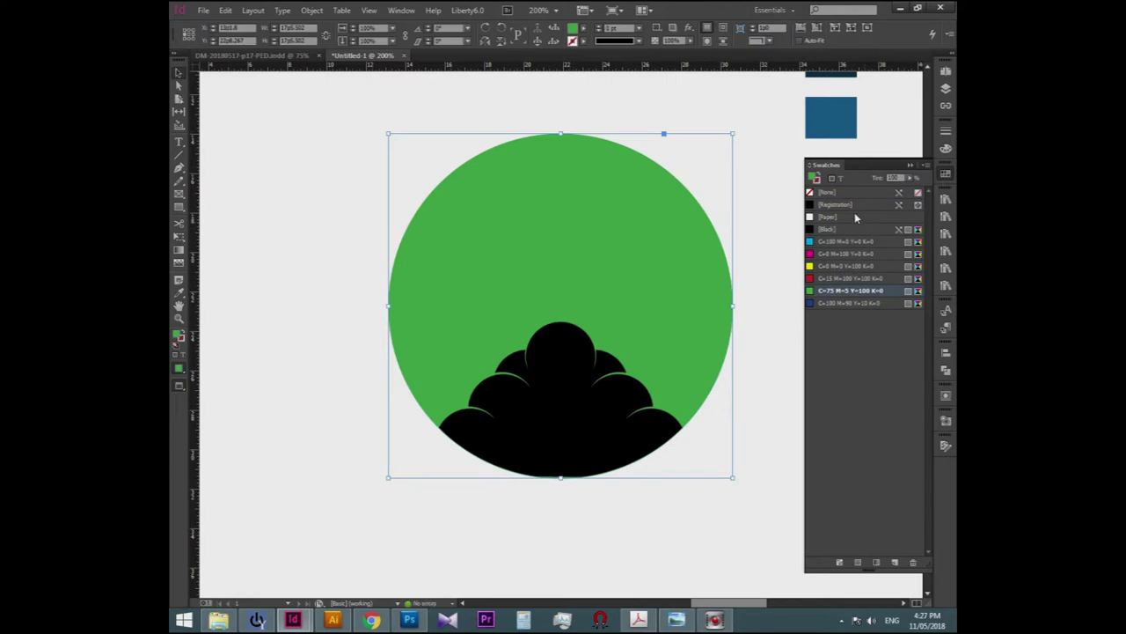
pyautogui.click(843, 191)
pyautogui.click(690, 510)
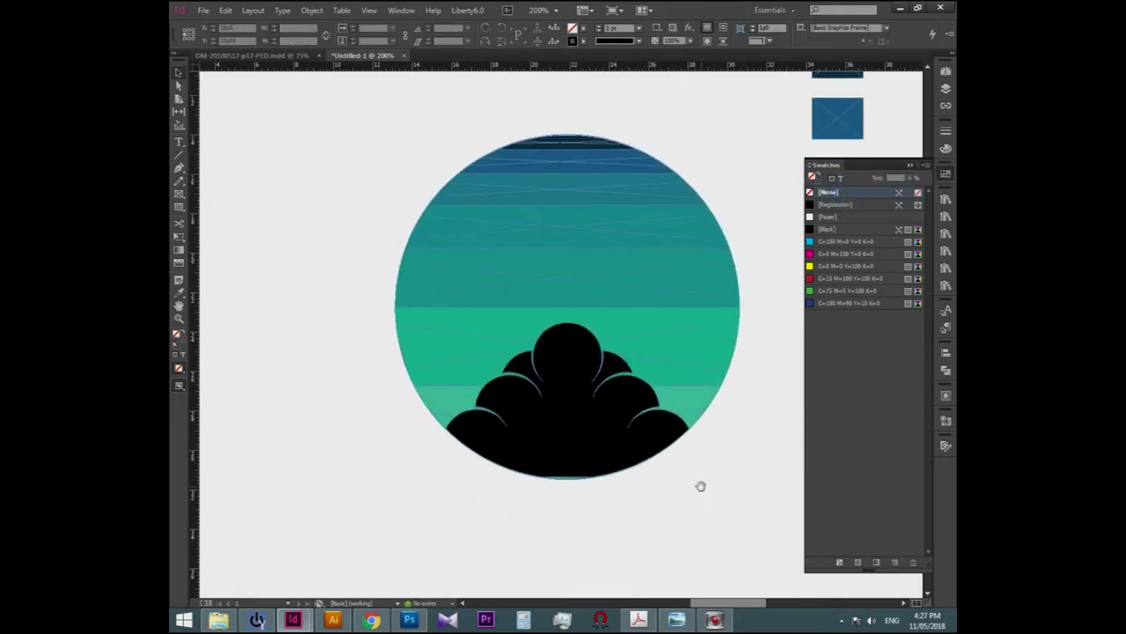
pyautogui.click(567, 305)
pyautogui.moveTo(570, 310); pyautogui.dragTo(570, 318)
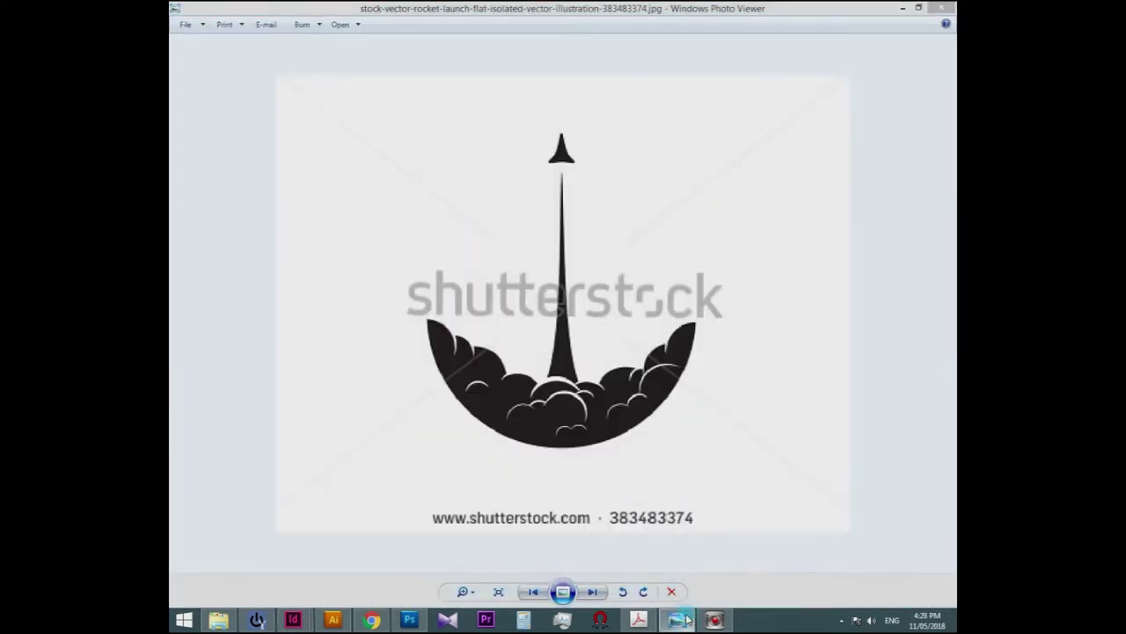
pyautogui.click(678, 510)
pyautogui.moveTo(679, 512); pyautogui.dragTo(678, 484)
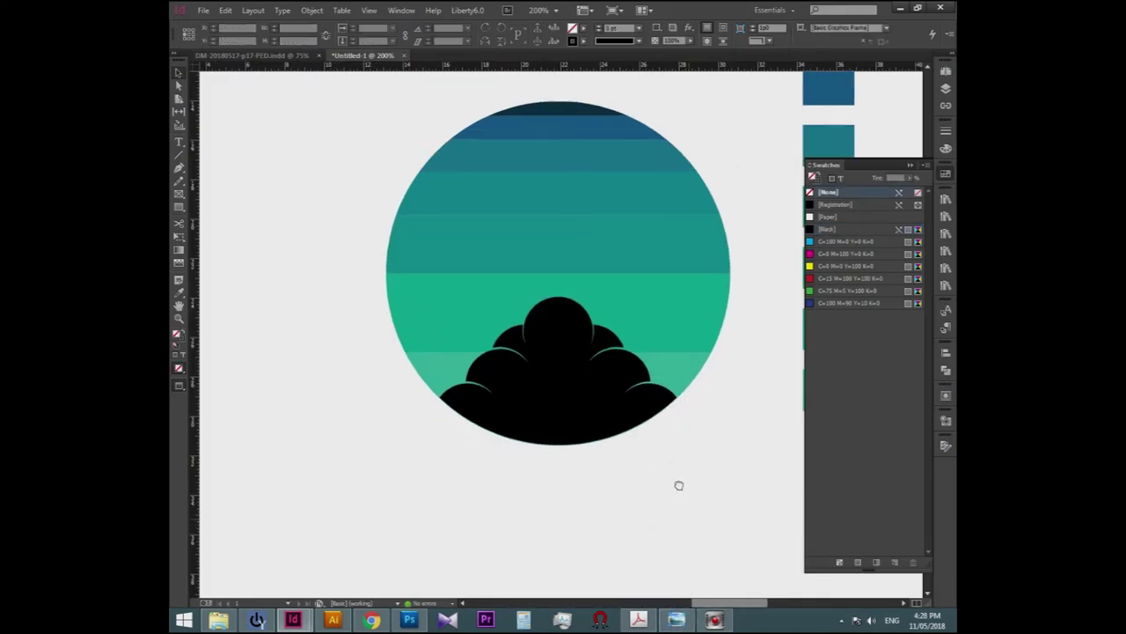
# Draw one curved half of the rocket body with the Pen tool, including a rounded base.
pyautogui.moveTo(644, 526)
pyautogui.mouseDown()
pyautogui.moveTo(644, 470)
pyautogui.moveTo(611, 520)
pyautogui.moveTo(613, 441)
pyautogui.moveTo(639, 481)
pyautogui.moveTo(679, 425)
pyautogui.moveTo(666, 516)
pyautogui.moveTo(671, 471)
pyautogui.mouseUp()
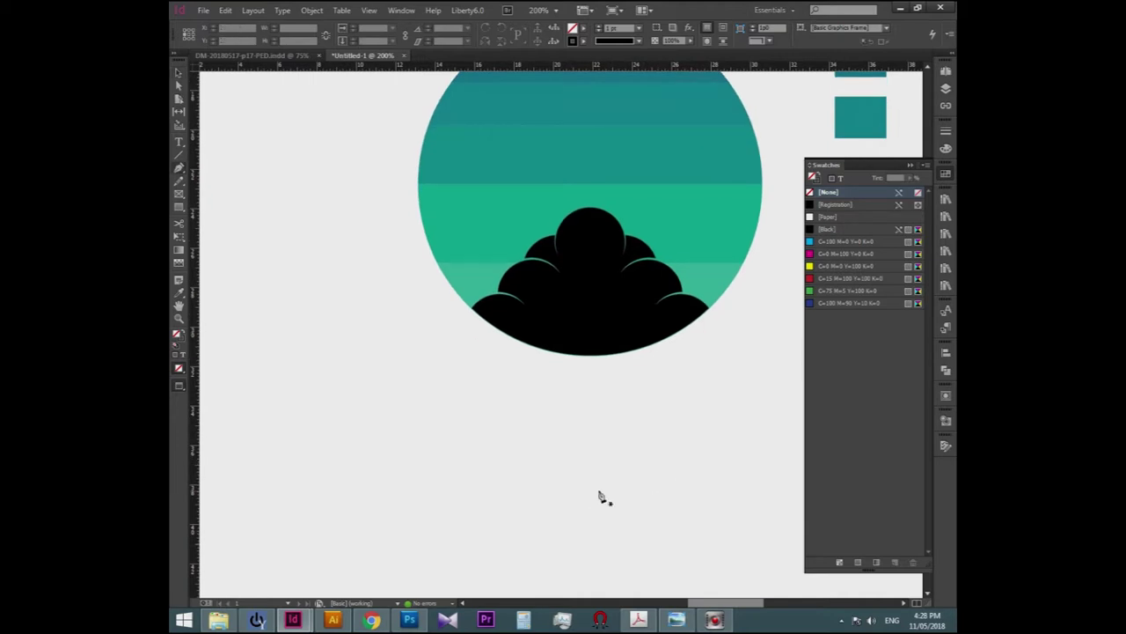
pyautogui.scroll(1, 587, 422)
pyautogui.moveTo(590, 416)
pyautogui.mouseDown()
pyautogui.moveTo(574, 471)
pyautogui.moveTo(628, 312)
pyautogui.mouseUp()
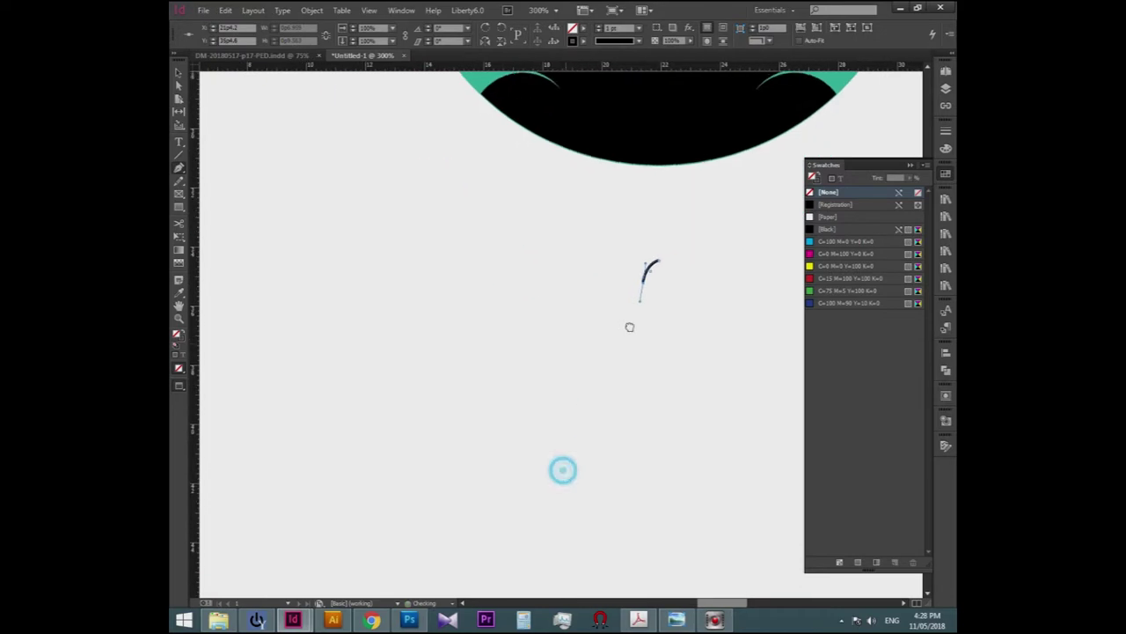
pyautogui.moveTo(614, 405); pyautogui.dragTo(598, 425)
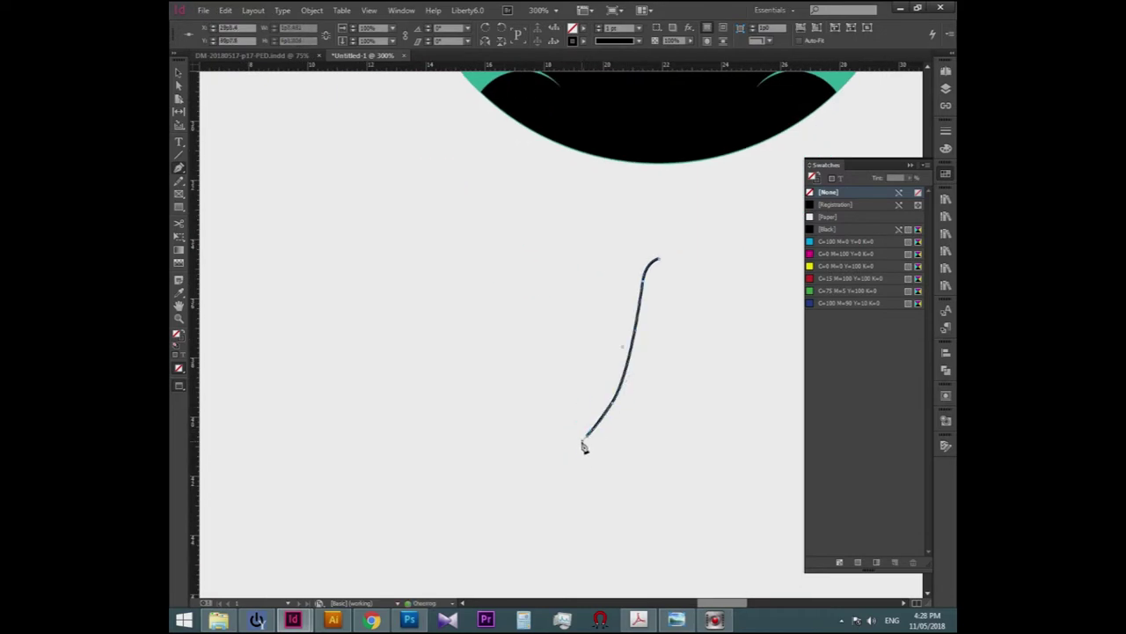
pyautogui.moveTo(626, 461); pyautogui.dragTo(663, 464)
pyautogui.moveTo(676, 464); pyautogui.dragTo(690, 464)
pyautogui.scroll(2, 692, 466)
pyautogui.scroll(-2, 706, 393)
pyautogui.scroll(2, 695, 387)
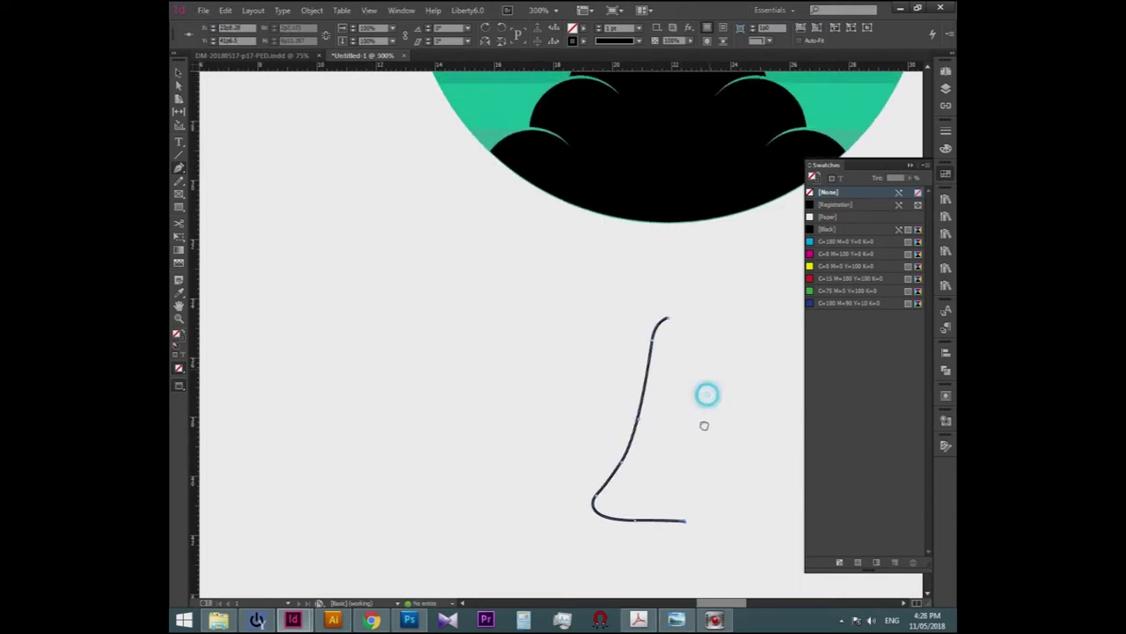
pyautogui.click(683, 319)
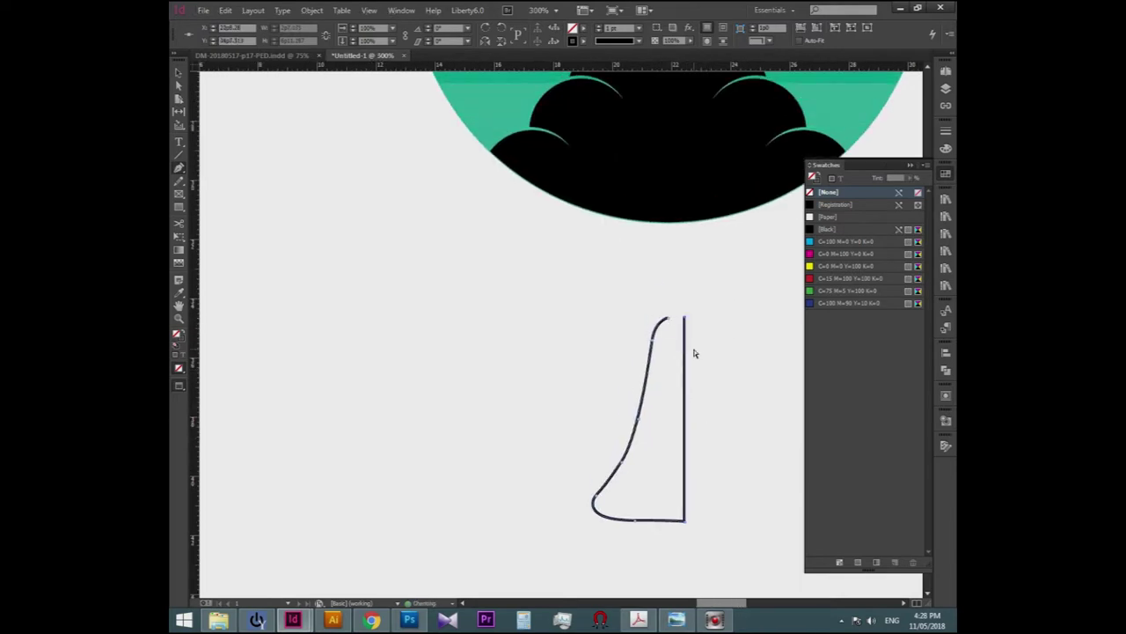
pyautogui.keyDown('ctrl'); pyautogui.click(687, 472); pyautogui.keyUp('ctrl')
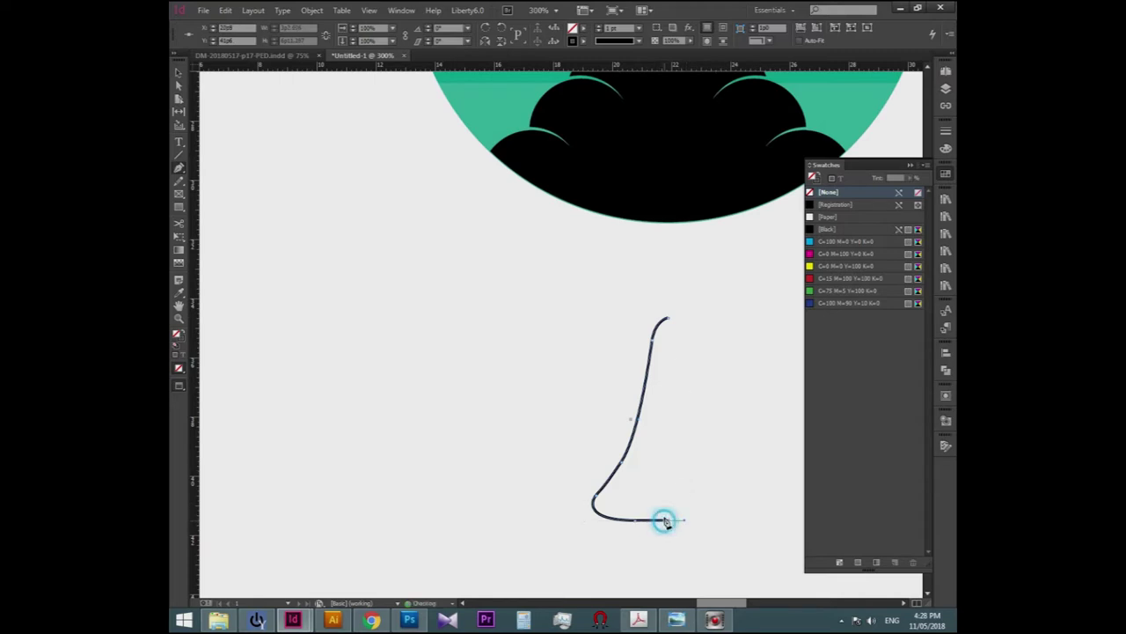
pyautogui.click(666, 319)
pyautogui.moveTo(717, 437); pyautogui.dragTo(686, 404)
# Remove the half-rocket's stroke, fill it black, and mirror a copy to form the full body.
pyautogui.press('v')
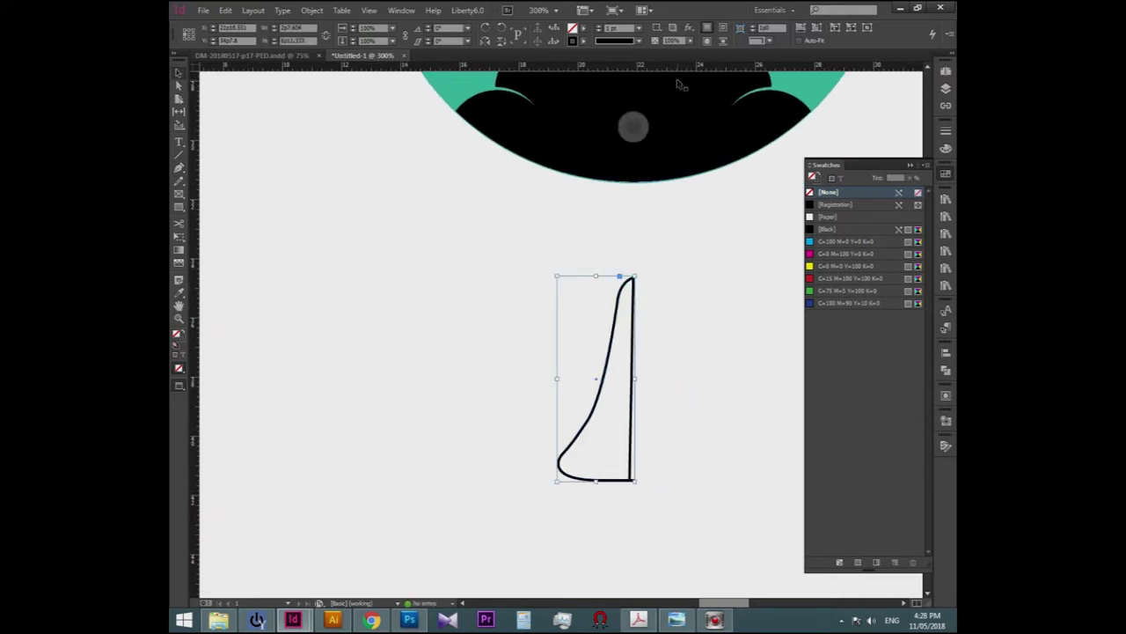
pyautogui.click(640, 30)
pyautogui.click(827, 228)
pyautogui.click(744, 340)
pyautogui.moveTo(612, 395); pyautogui.dragTo(691, 435)
pyautogui.moveTo(717, 378); pyautogui.dragTo(563, 379)
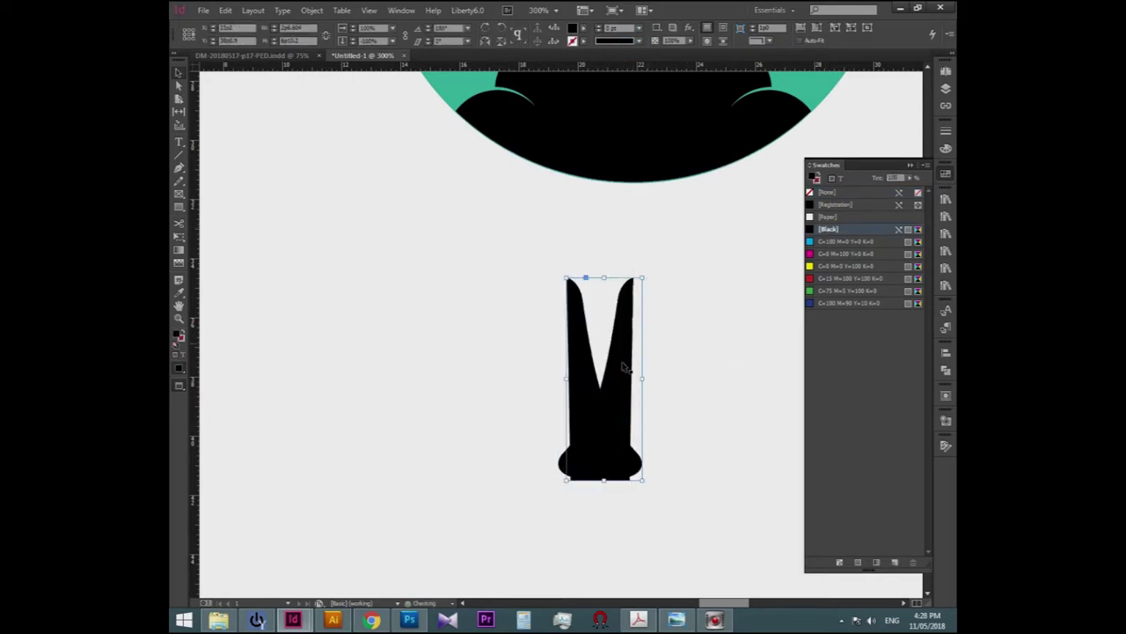
# Drag the inner edge of the rocket halves together to close the centre gap.
pyautogui.scroll(3, 648, 403)
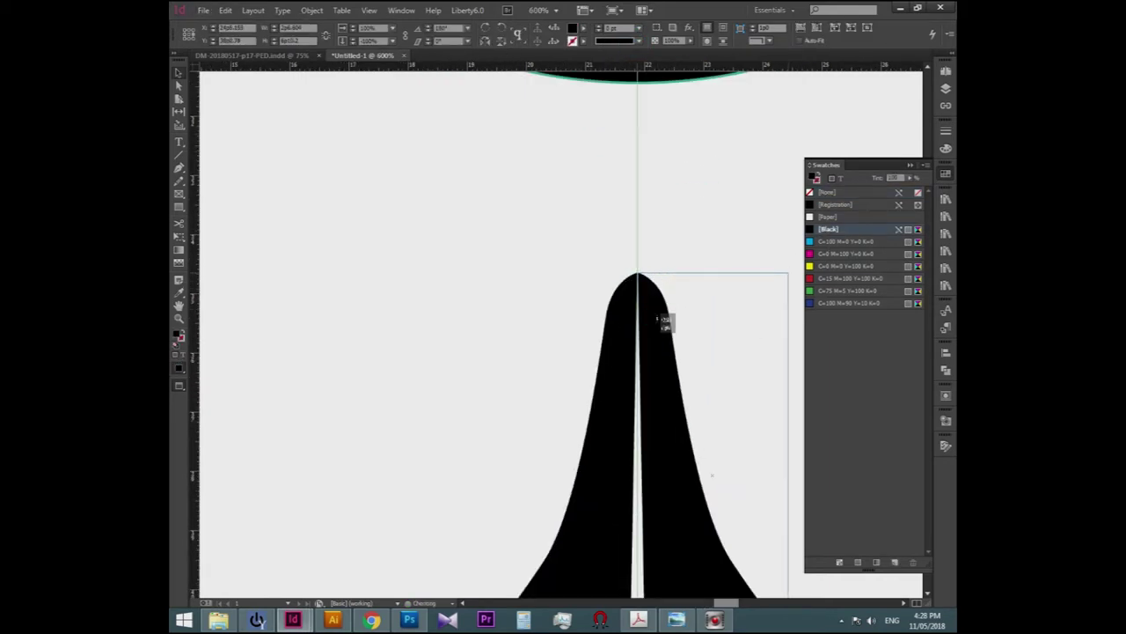
pyautogui.scroll(5, 649, 300)
pyautogui.click(653, 346)
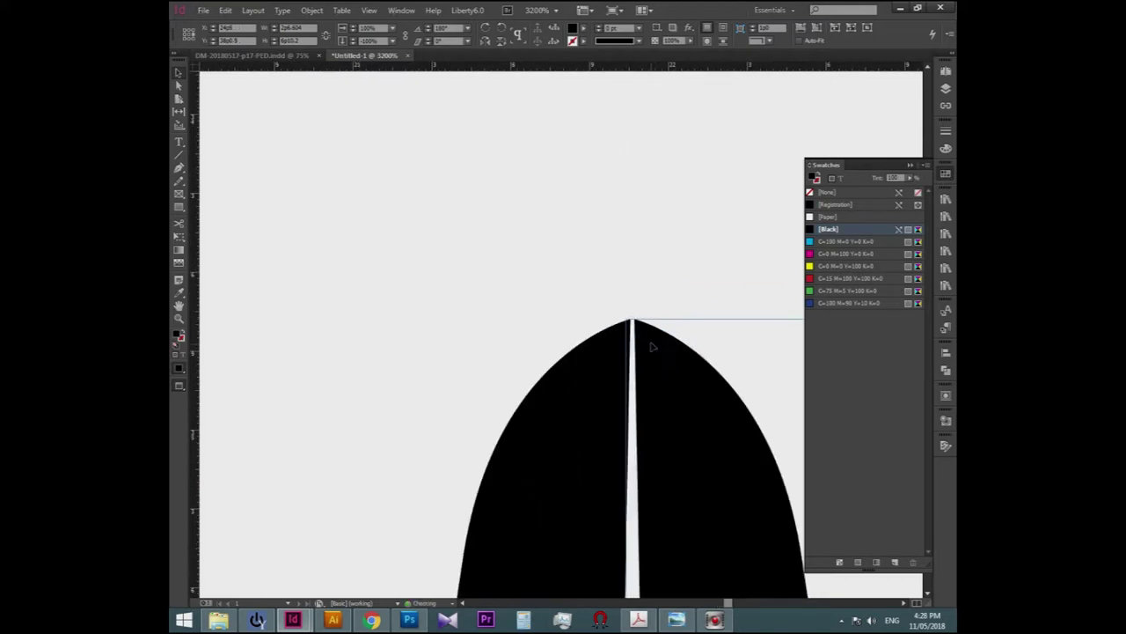
pyautogui.click(615, 267)
pyautogui.scroll(-5, 580, 264)
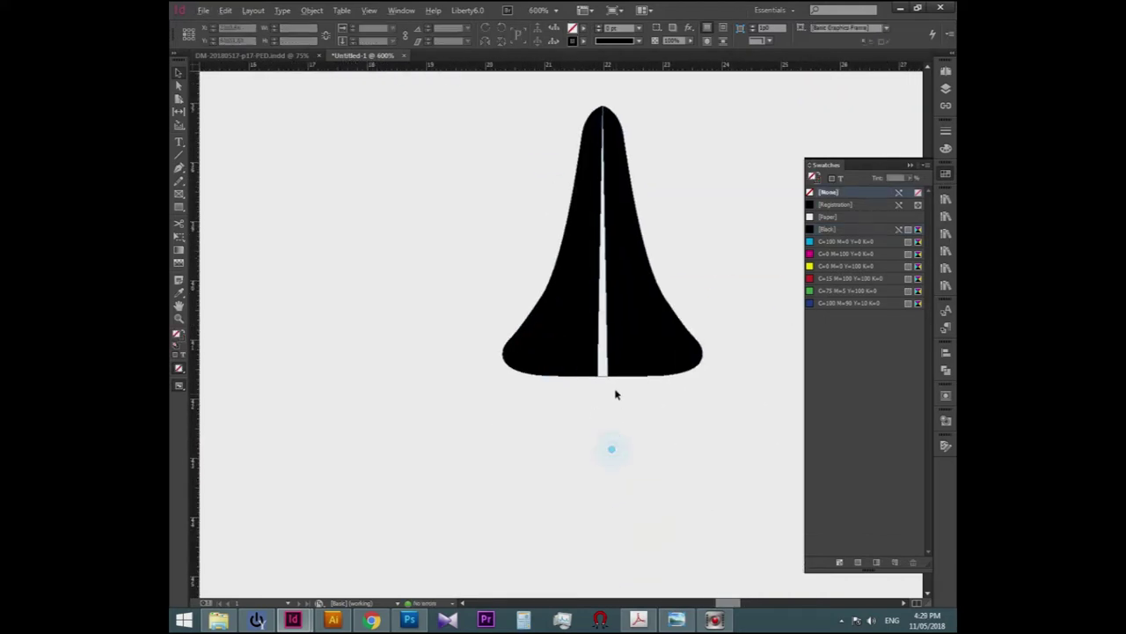
pyautogui.scroll(4, 616, 392)
pyautogui.click(589, 355)
pyautogui.moveTo(589, 354); pyautogui.dragTo(561, 360)
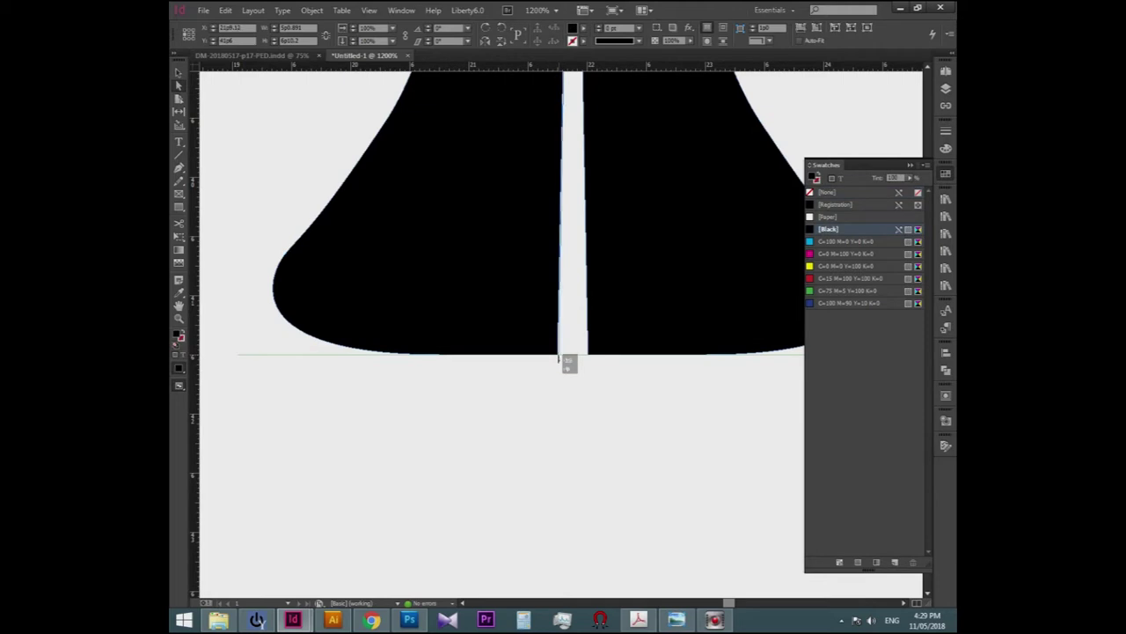
pyautogui.scroll(-3, 564, 360)
pyautogui.click(619, 452)
# Move the bottom point to the centre and merge both halves with Pathfinder Add.
pyautogui.click(552, 411)
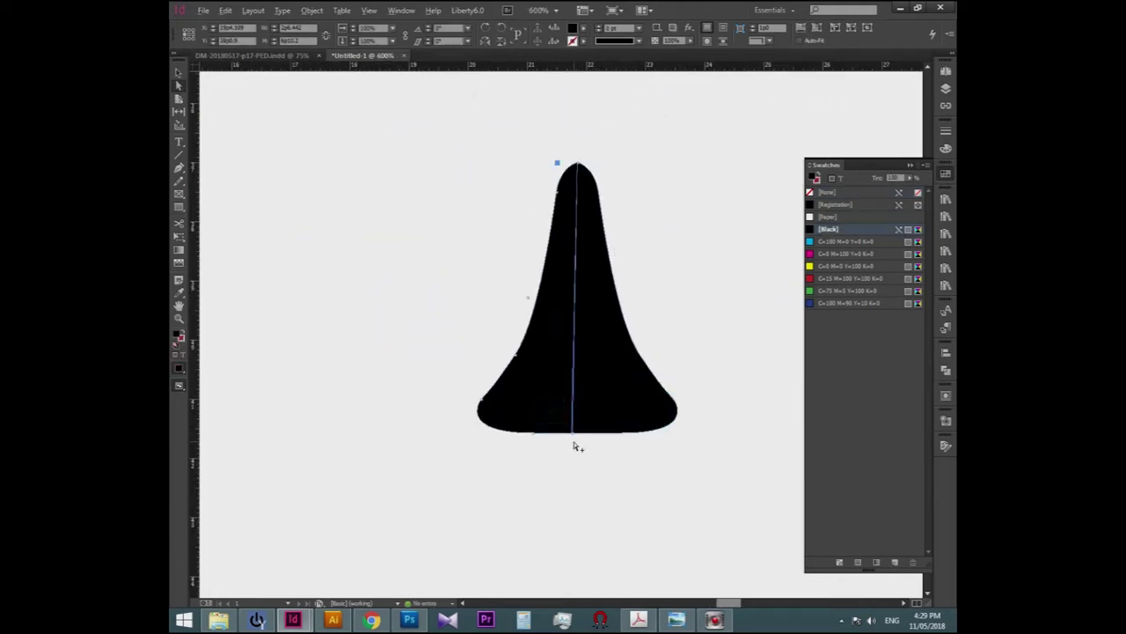
pyautogui.scroll(4, 575, 439)
pyautogui.moveTo(570, 407); pyautogui.dragTo(589, 410)
pyautogui.scroll(-1, 587, 410)
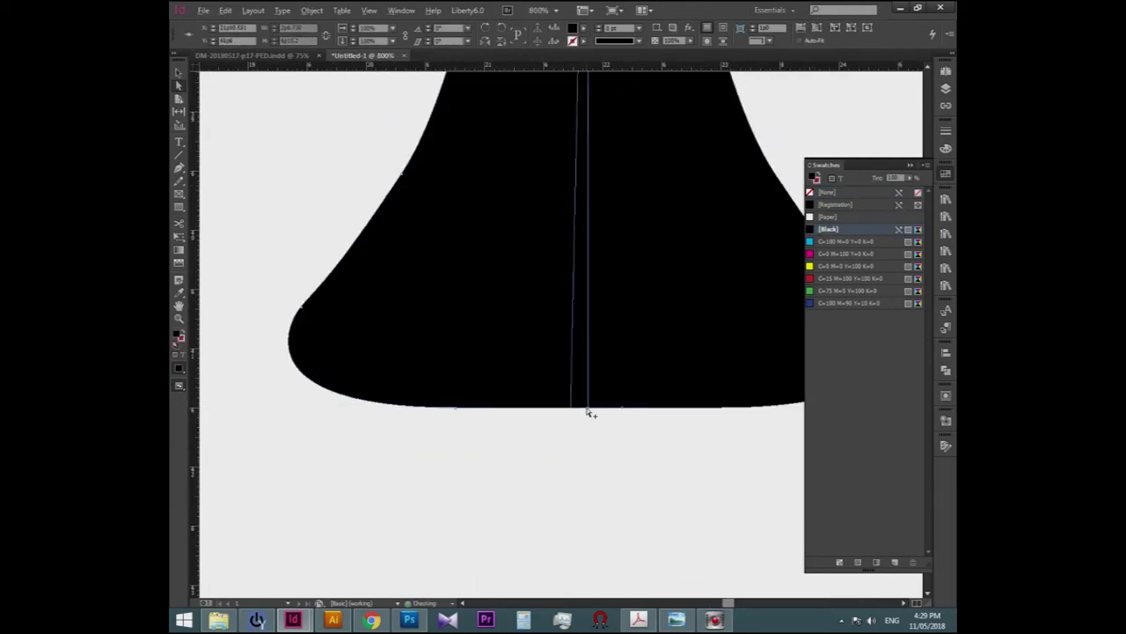
pyautogui.scroll(-1, 606, 458)
pyautogui.scroll(-3, 564, 369)
pyautogui.click(947, 369)
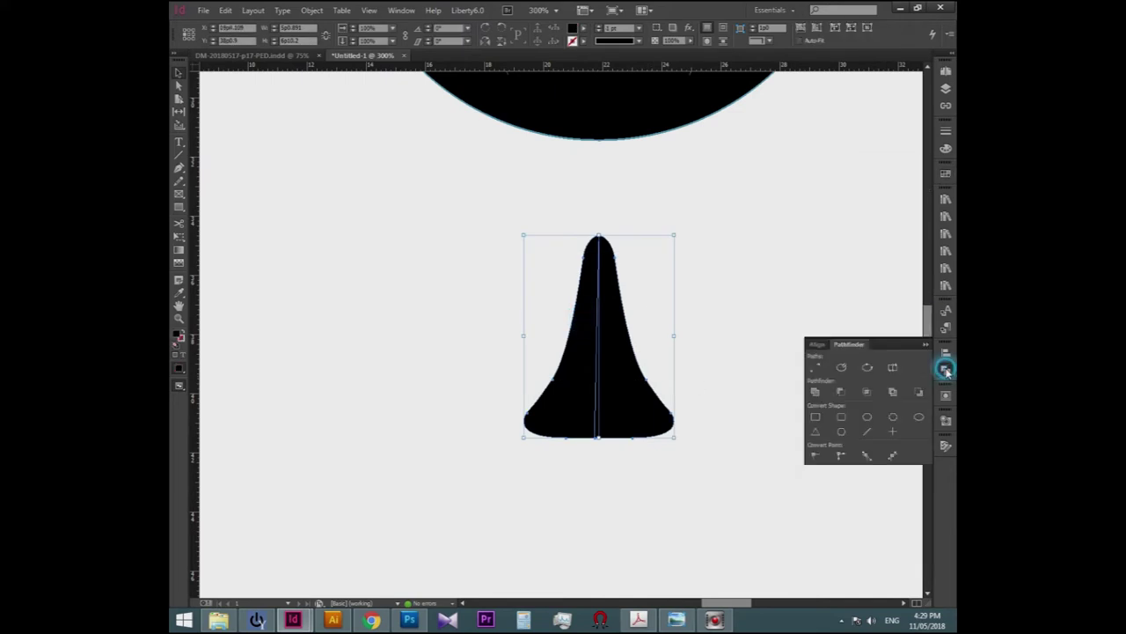
pyautogui.click(815, 391)
# Move the merged rocket into the top of the striped circle and shrink it.
pyautogui.scroll(-1, 709, 491)
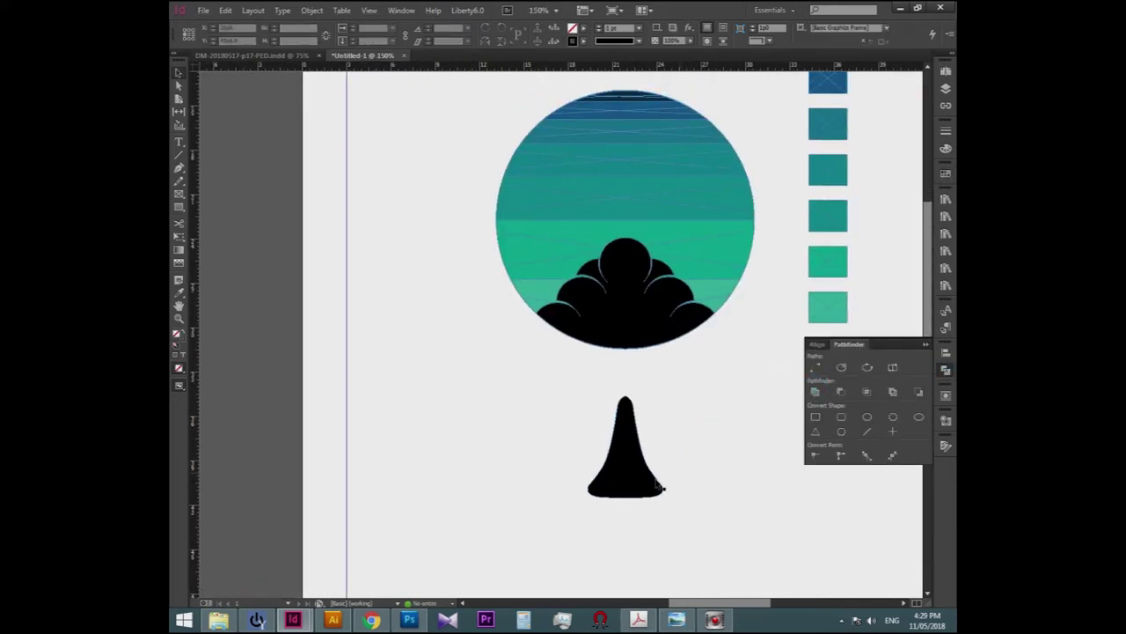
pyautogui.scroll(2, 631, 519)
pyautogui.scroll(-2, 631, 516)
pyautogui.click(610, 236)
pyautogui.moveTo(610, 236); pyautogui.dragTo(609, 236)
pyautogui.scroll(1, 658, 141)
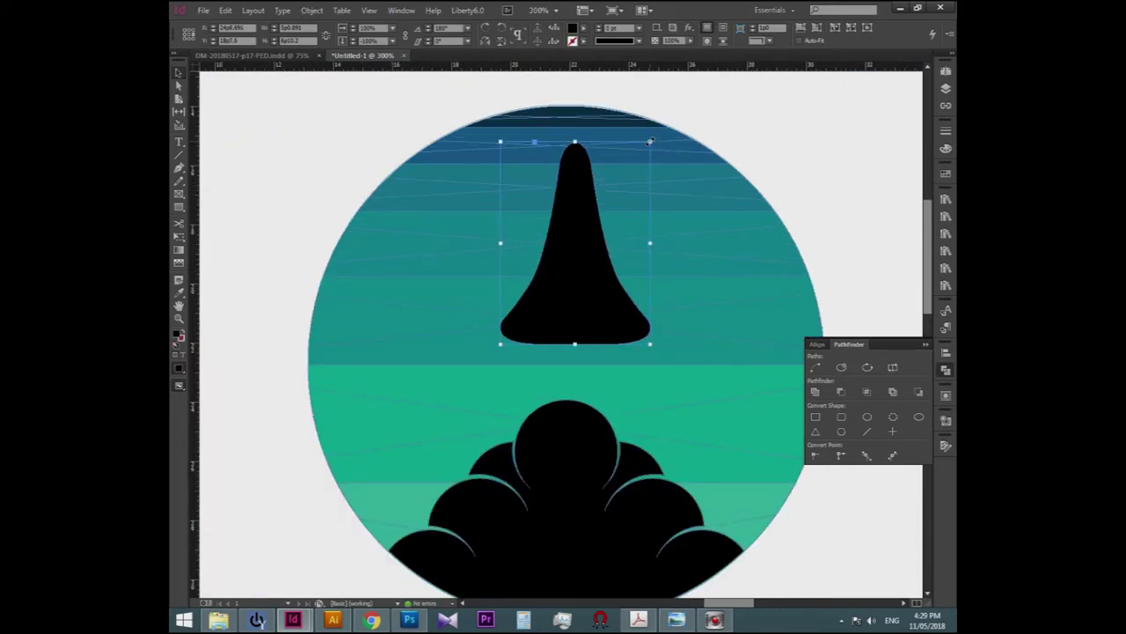
pyautogui.moveTo(650, 141); pyautogui.dragTo(605, 202)
# Shrink the black cloud and preview the badge artwork without guides.
pyautogui.scroll(-3, 565, 283)
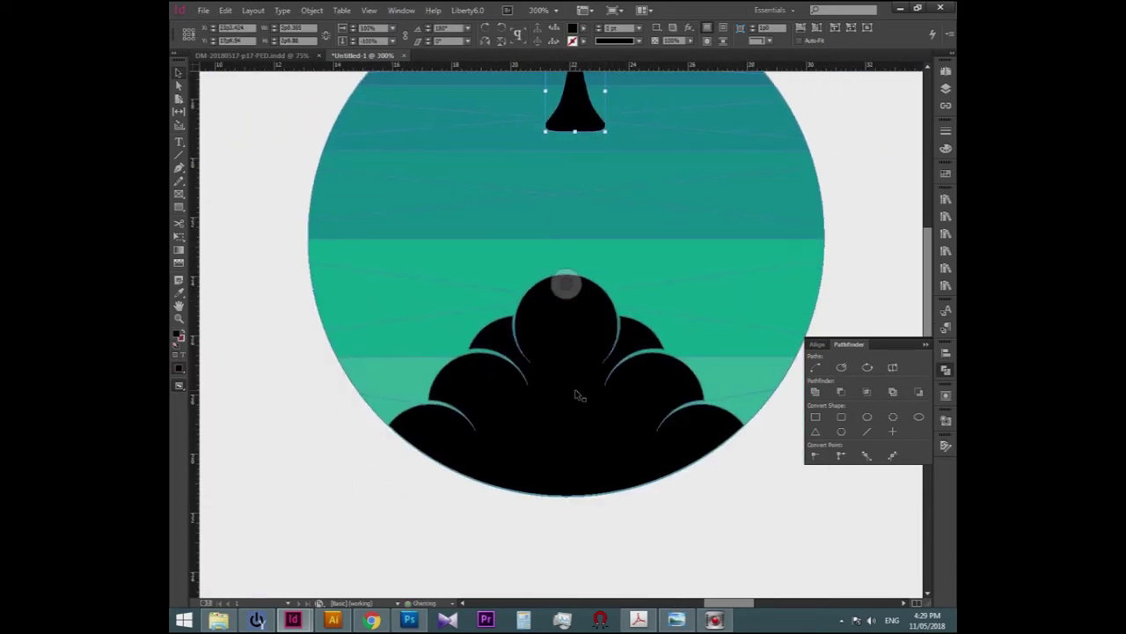
pyautogui.click(567, 288)
pyautogui.scroll(-2, 668, 308)
pyautogui.moveTo(659, 298); pyautogui.dragTo(637, 316)
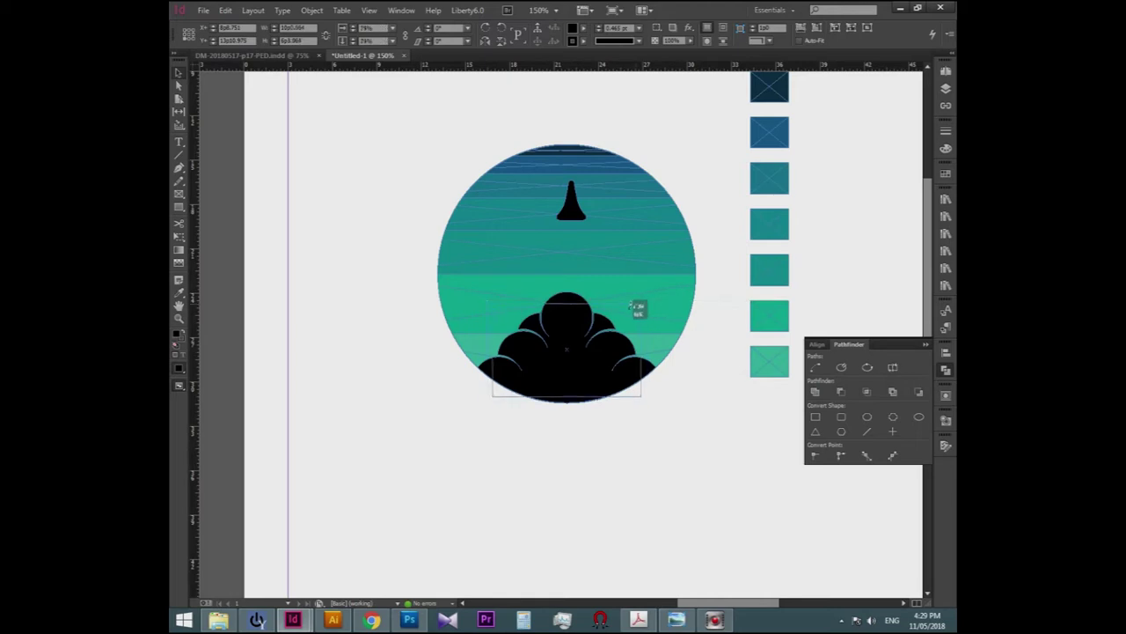
pyautogui.click(668, 439)
pyautogui.press('w')
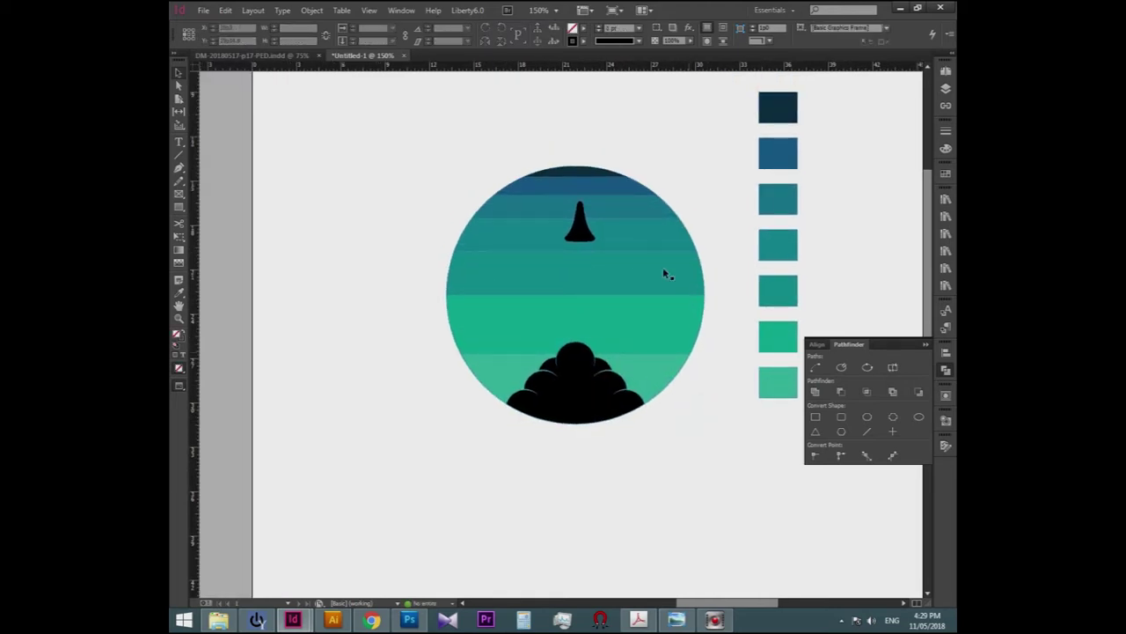
pyautogui.scroll(1, 576, 229)
pyautogui.click(563, 231)
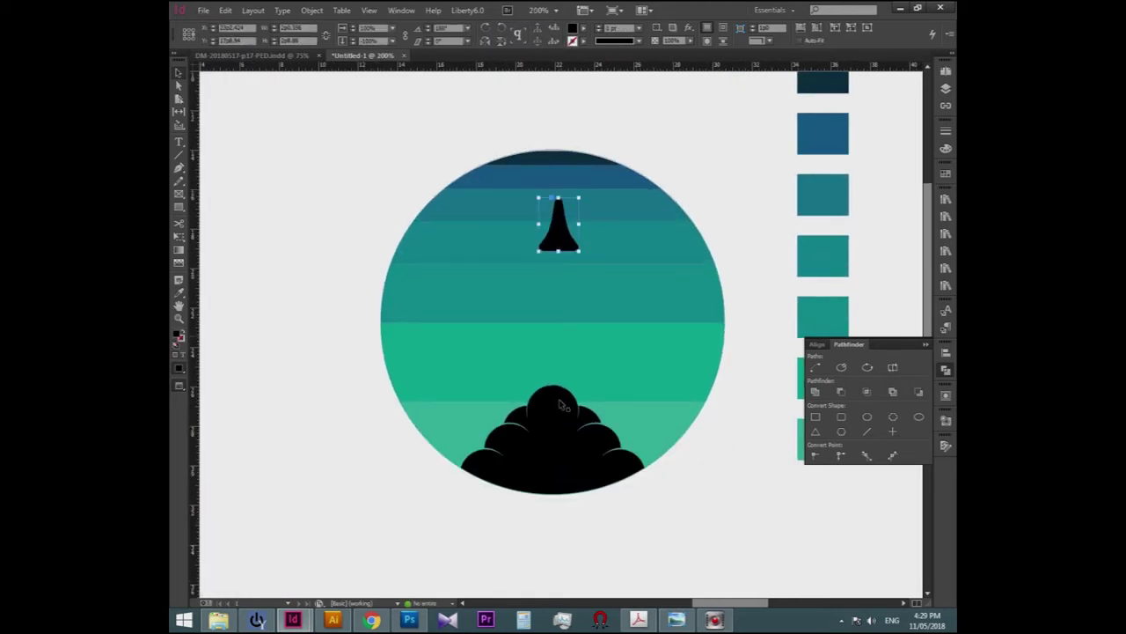
pyautogui.click(410, 300)
pyautogui.press('w')
# Add a vertical guide through the circle's centre to line up the rocket.
pyautogui.click(284, 245)
pyautogui.click(568, 235)
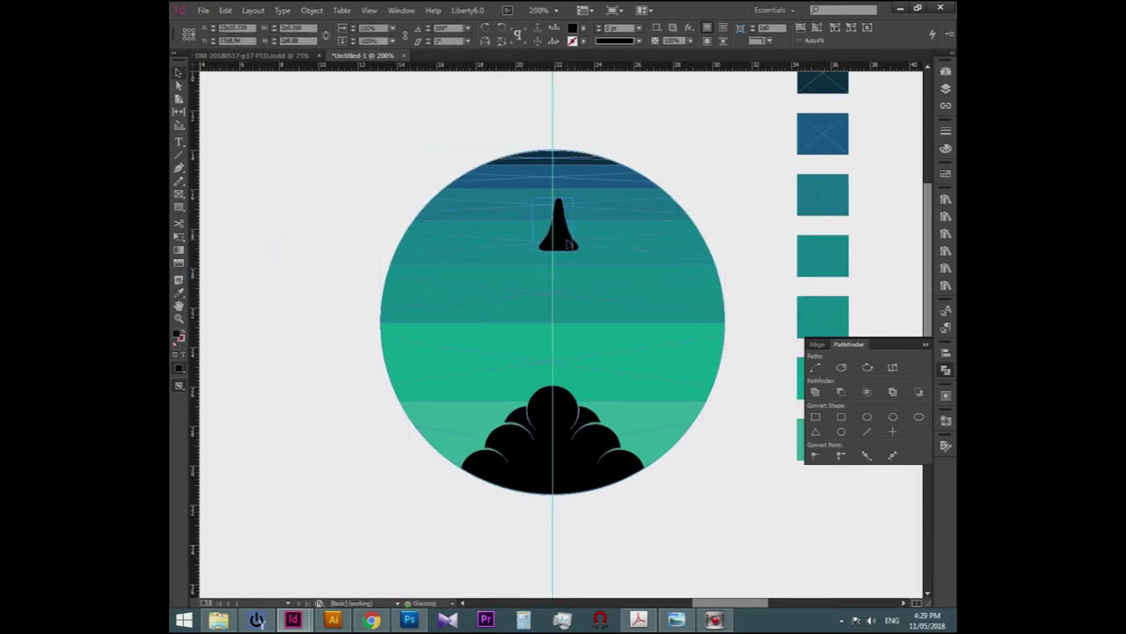
pyautogui.moveTo(344, 196); pyautogui.dragTo(388, 194)
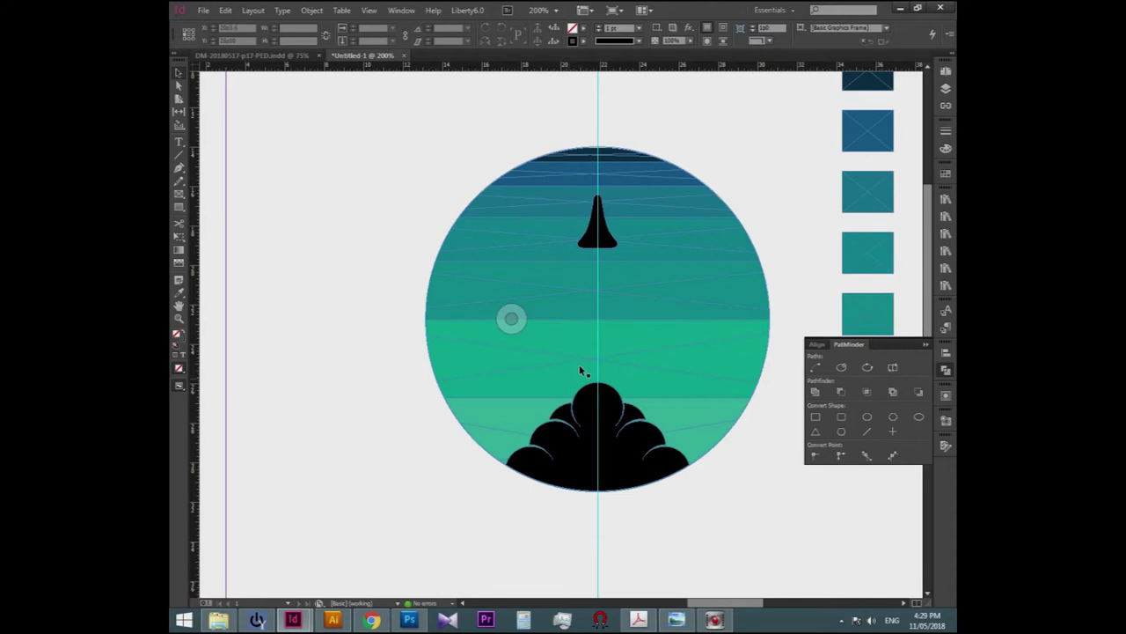
pyautogui.scroll(-3, 546, 234)
pyautogui.scroll(-2, 308, 388)
pyautogui.scroll(-1, 308, 387)
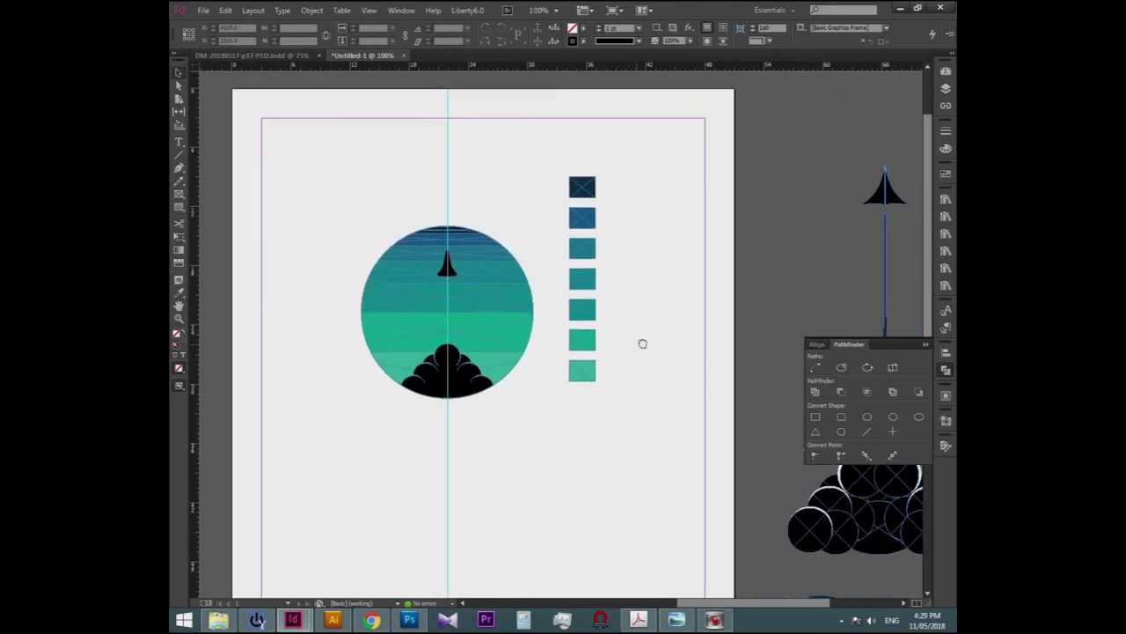
pyautogui.scroll(1, 455, 307)
pyautogui.scroll(2, 455, 307)
pyautogui.scroll(2, 544, 231)
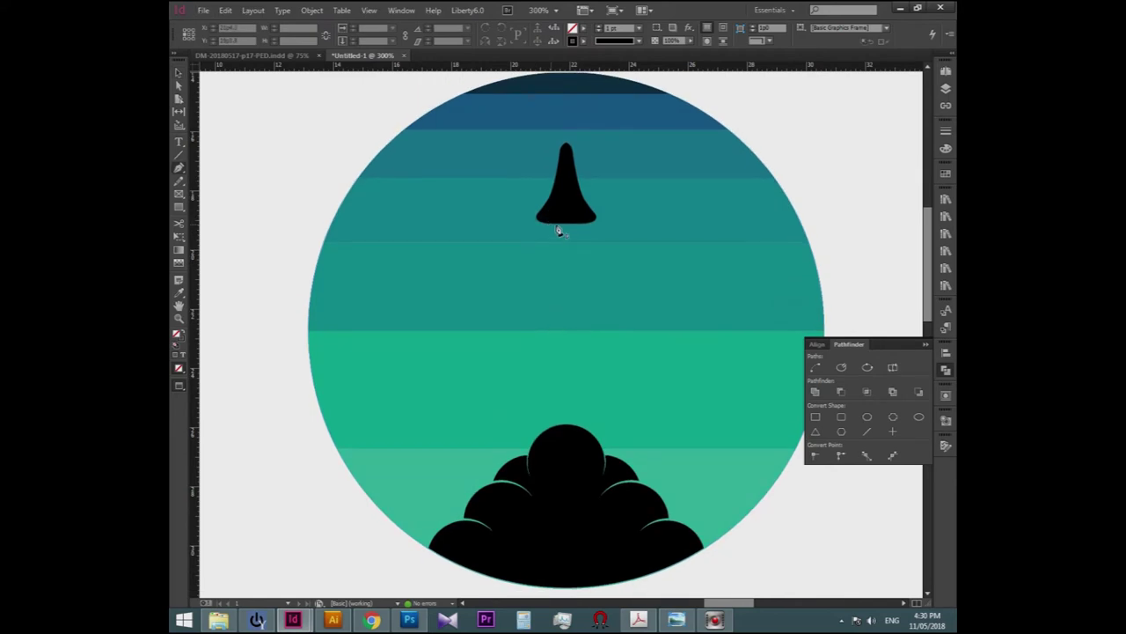
# Draw the trail path below the rocket with no stroke and a Black fill.
pyautogui.click(566, 236)
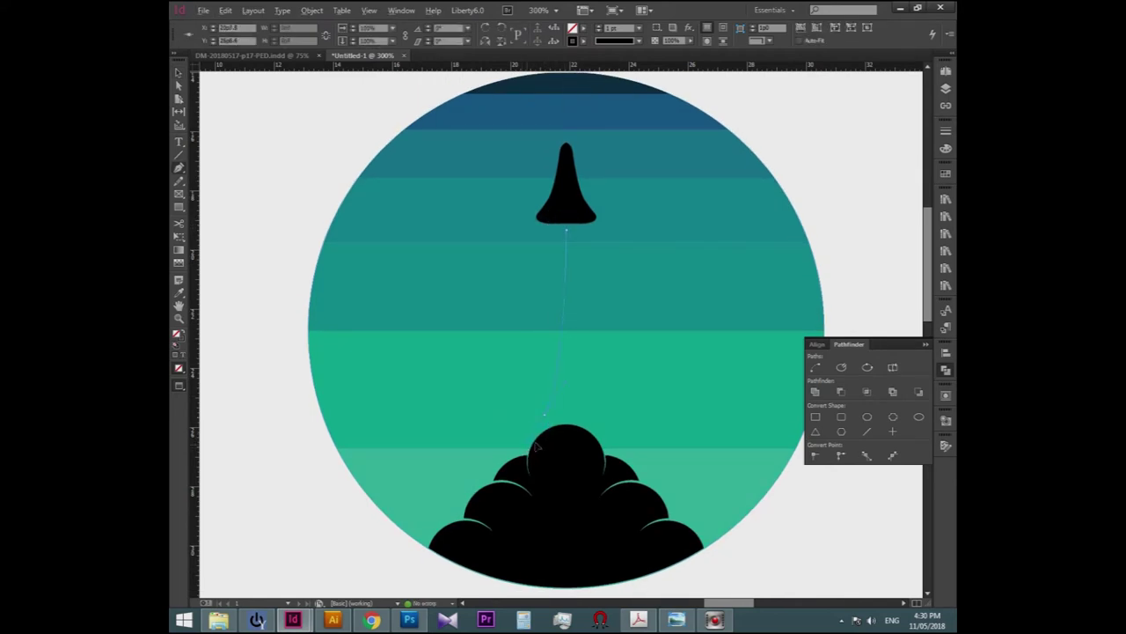
pyautogui.scroll(2, 558, 420)
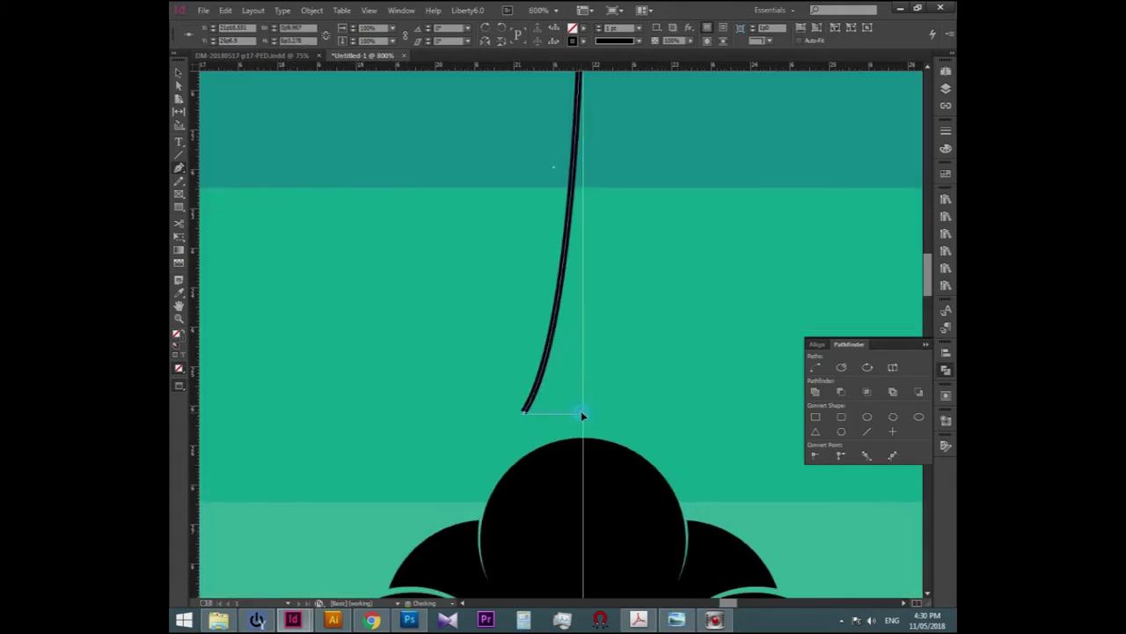
pyautogui.scroll(-2, 584, 414)
pyautogui.scroll(3, 584, 226)
pyautogui.scroll(2, 581, 255)
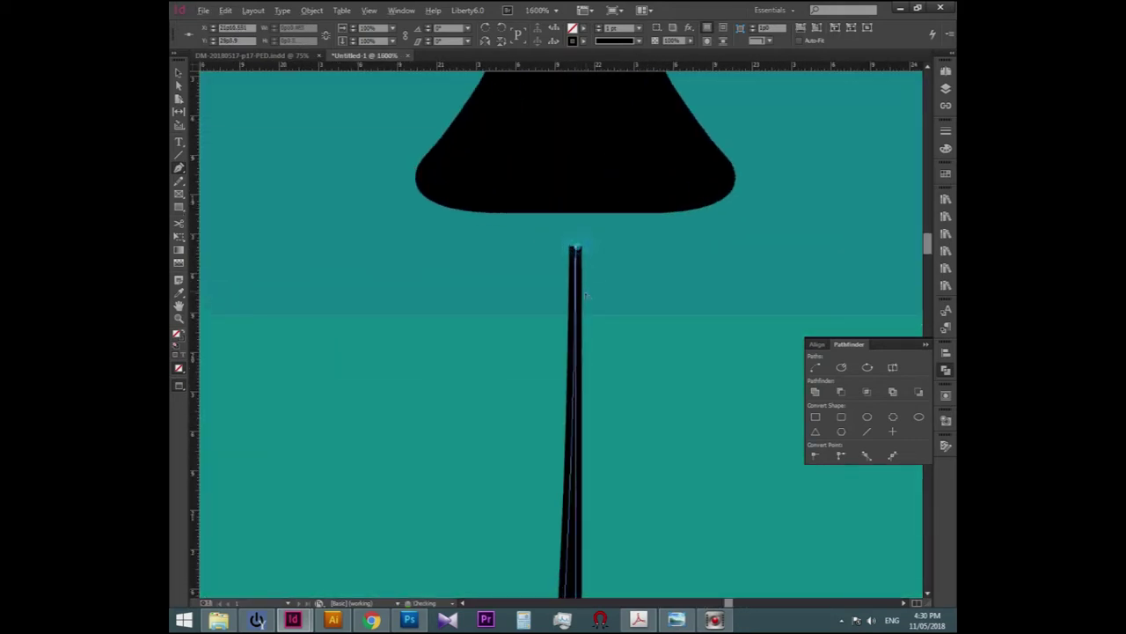
pyautogui.scroll(-4, 573, 220)
pyautogui.click(638, 28)
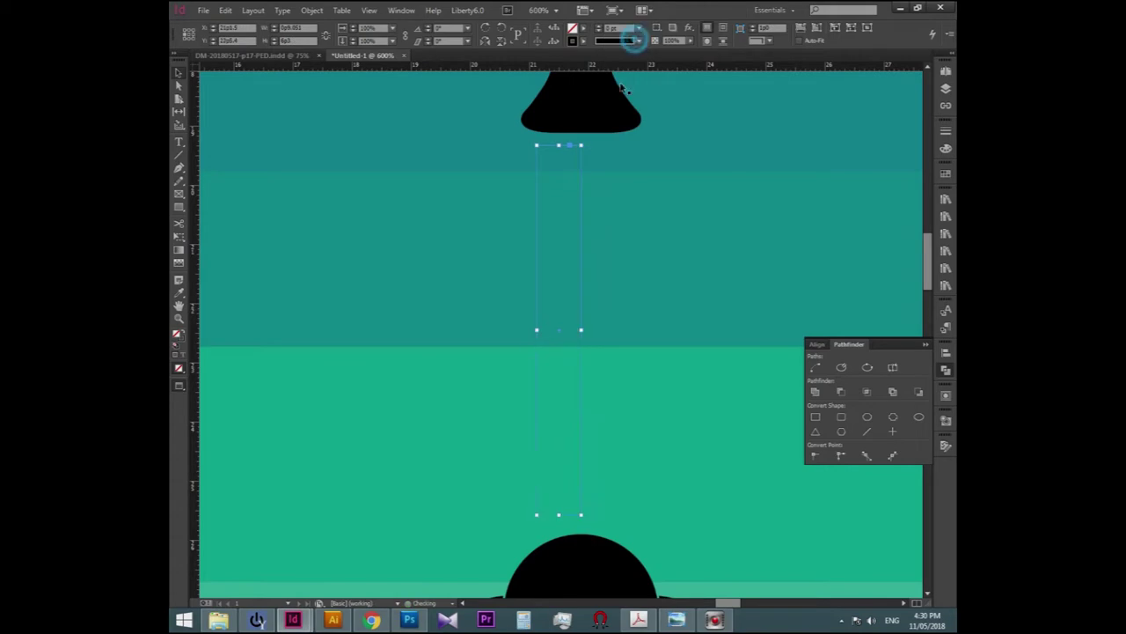
pyautogui.click(946, 173)
pyautogui.click(827, 228)
pyautogui.scroll(-2, 568, 309)
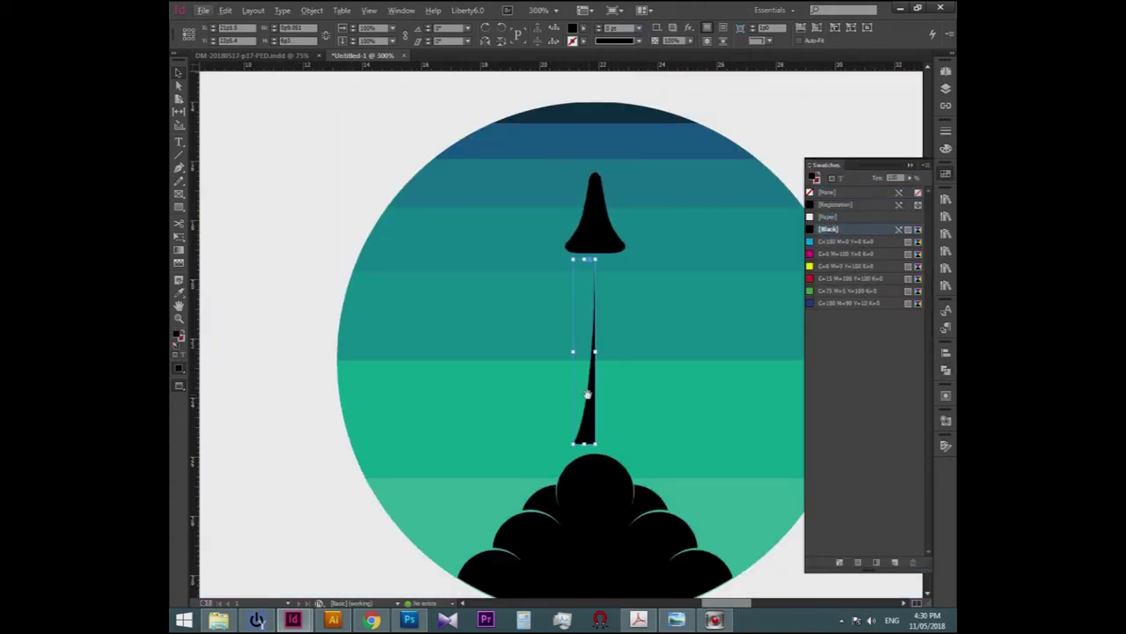
pyautogui.scroll(1, 568, 310)
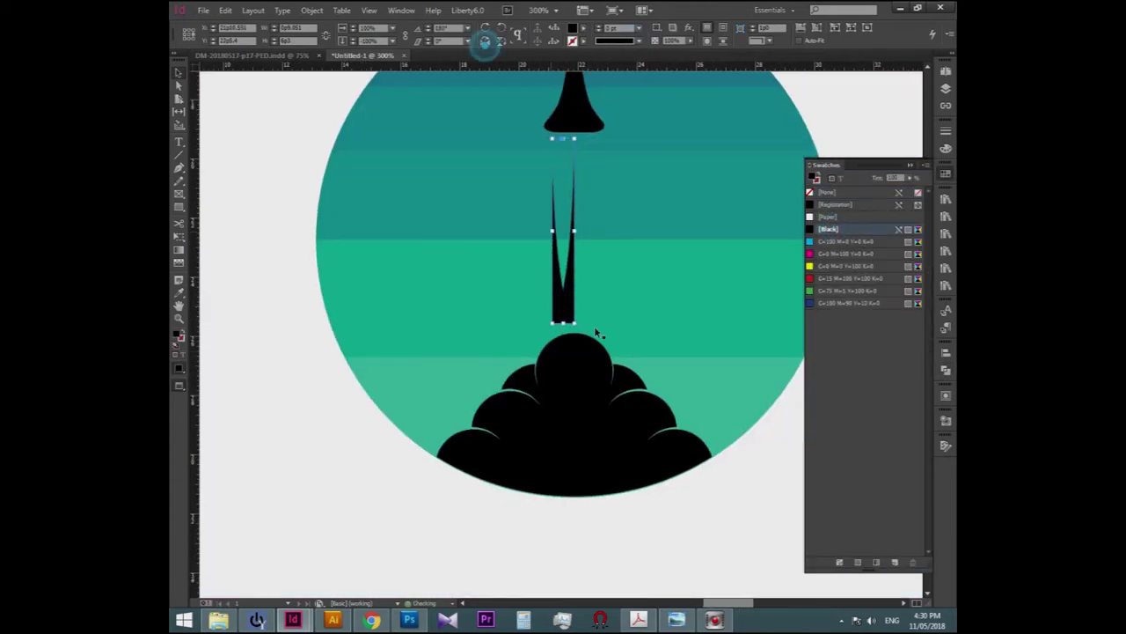
# Pull the trail's bottom anchors together into a single tapering spike, then deselect it.
pyautogui.moveTo(445, 264); pyautogui.dragTo(667, 361)
pyautogui.click(696, 340)
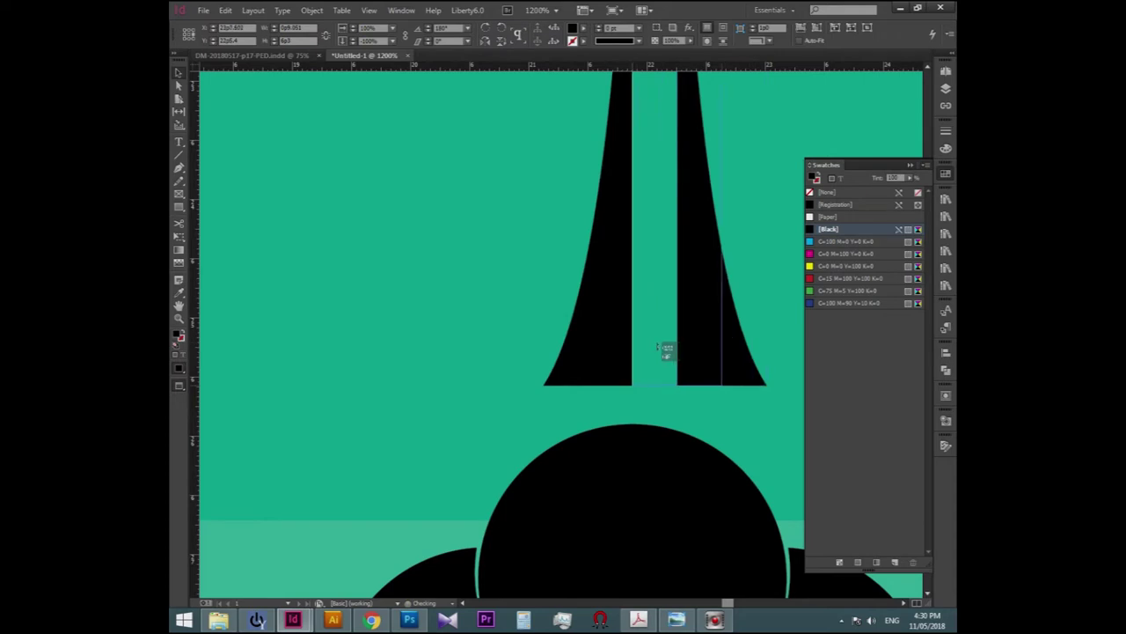
pyautogui.scroll(-4, 666, 347)
pyautogui.scroll(4, 664, 370)
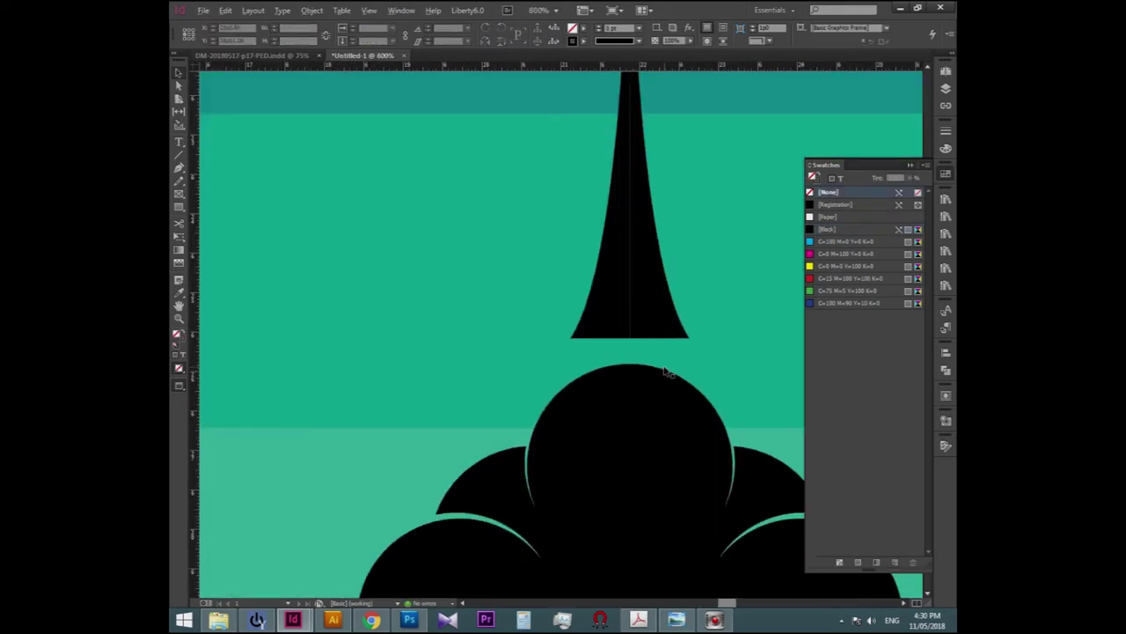
pyautogui.click(946, 370)
pyautogui.click(558, 331)
pyautogui.scroll(-4, 626, 402)
pyautogui.click(651, 510)
pyautogui.scroll(-2, 651, 510)
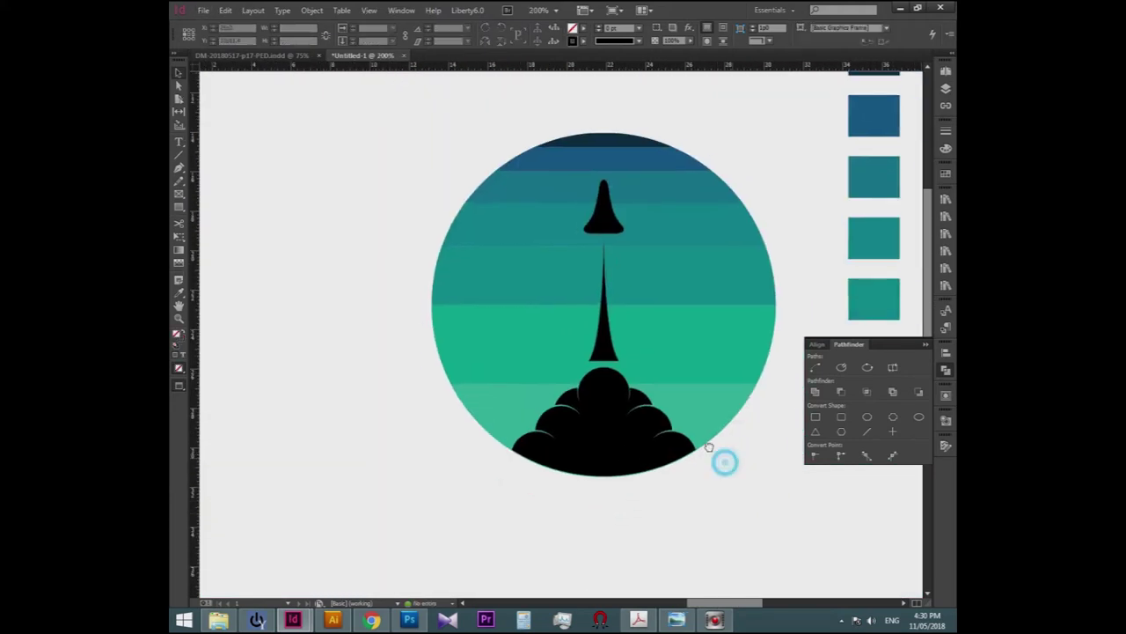
# Give the trail spike a black-to-grey gradient fading toward the cloud.
pyautogui.click(513, 317)
pyautogui.click(601, 224)
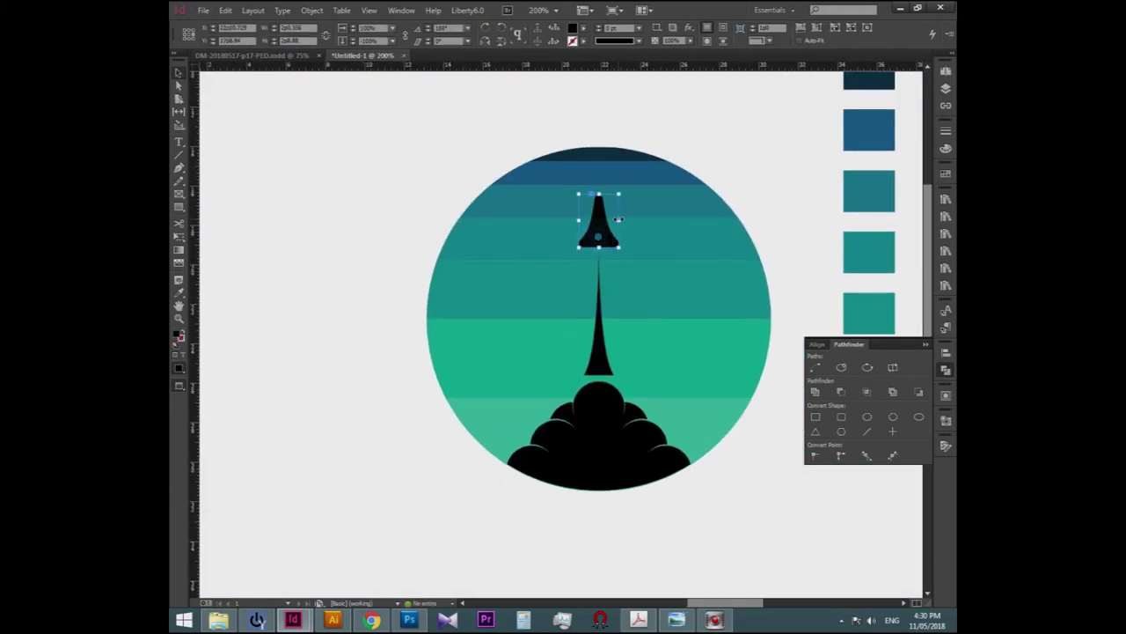
pyautogui.scroll(-2, 616, 264)
pyautogui.click(550, 293)
pyautogui.scroll(2, 630, 317)
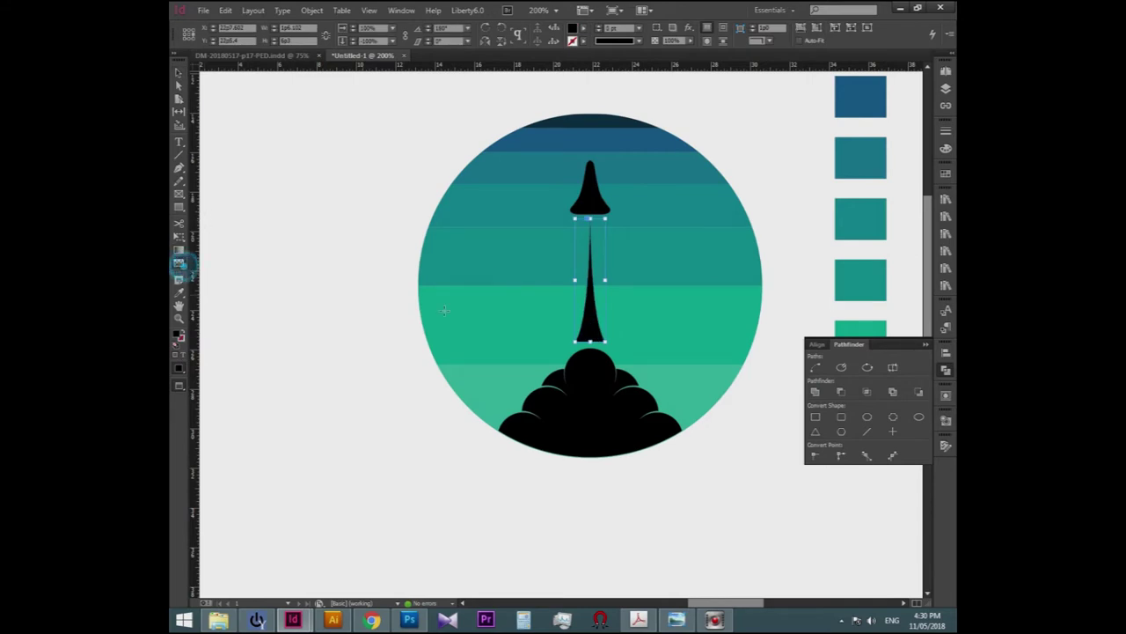
pyautogui.scroll(2, 590, 341)
pyautogui.moveTo(588, 255); pyautogui.dragTo(587, 329)
pyautogui.scroll(-2, 601, 324)
pyautogui.press('v')
pyautogui.press('Escape')
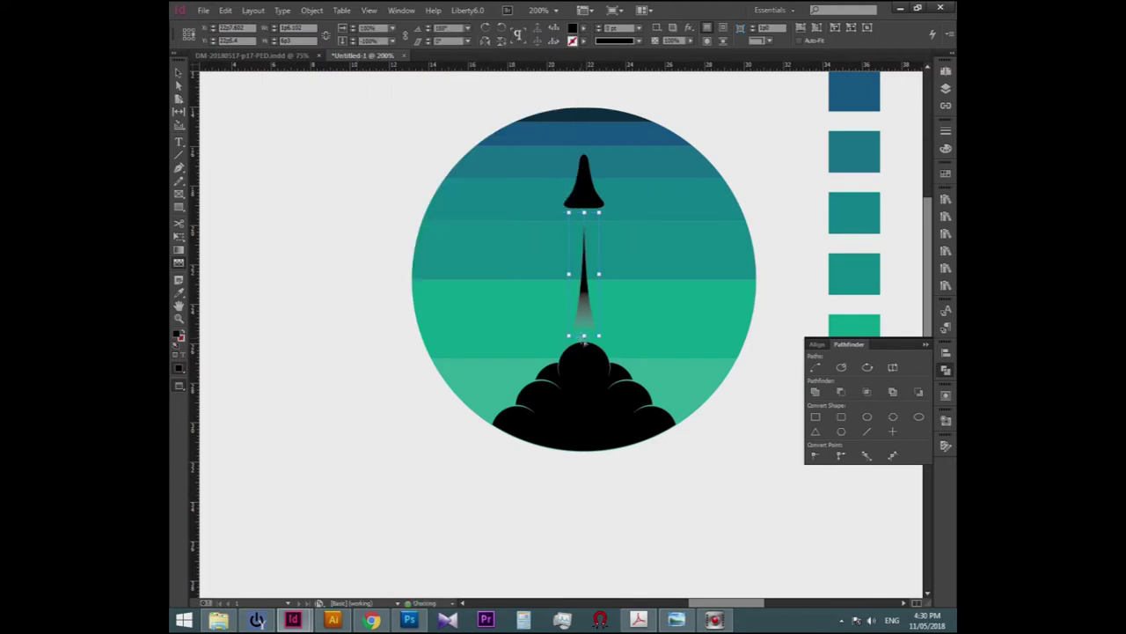
pyautogui.click(306, 432)
pyautogui.scroll(2, 308, 432)
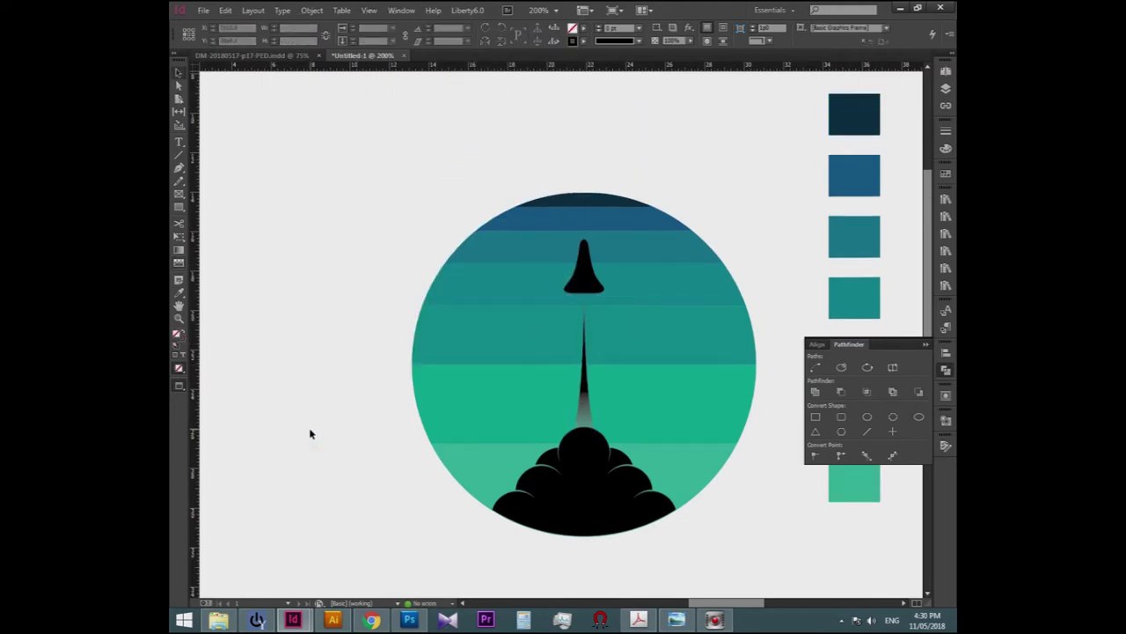
# Shrink and raise the rocket capsule, deselect it, and pan to center the badge.
pyautogui.click(573, 327)
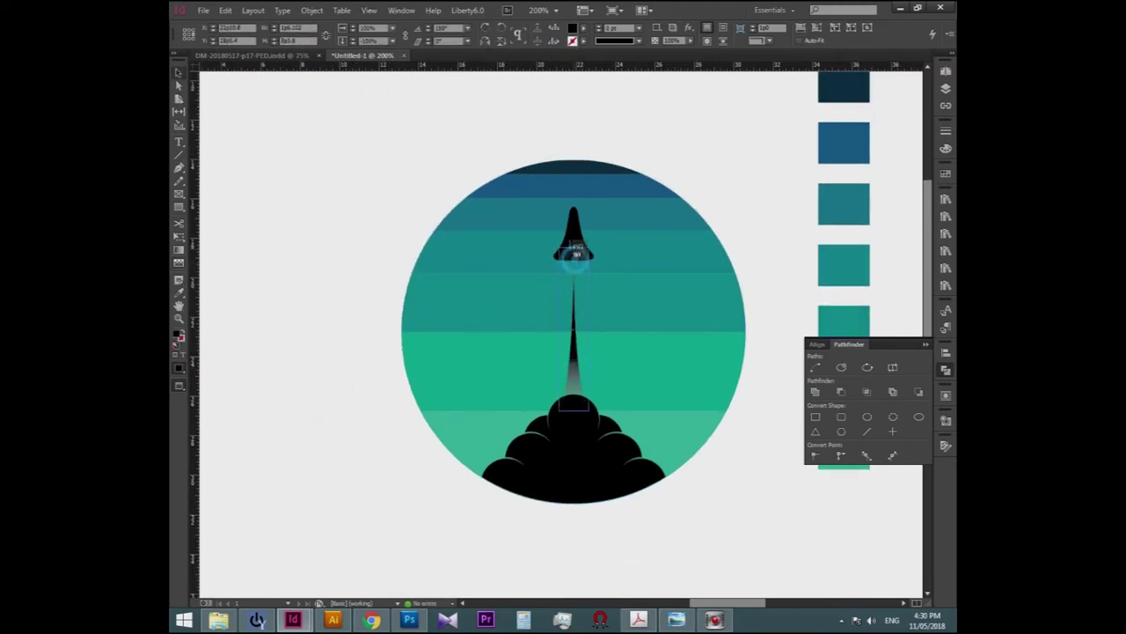
pyautogui.click(576, 233)
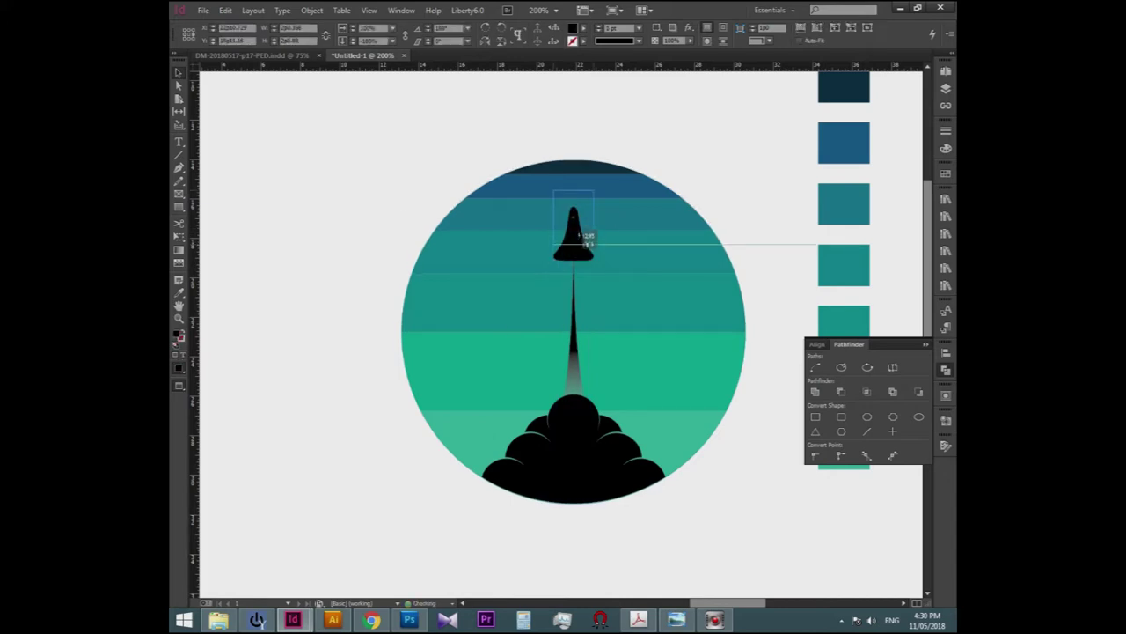
pyautogui.moveTo(588, 237); pyautogui.dragTo(595, 246)
pyautogui.click(485, 329)
pyautogui.click(365, 201)
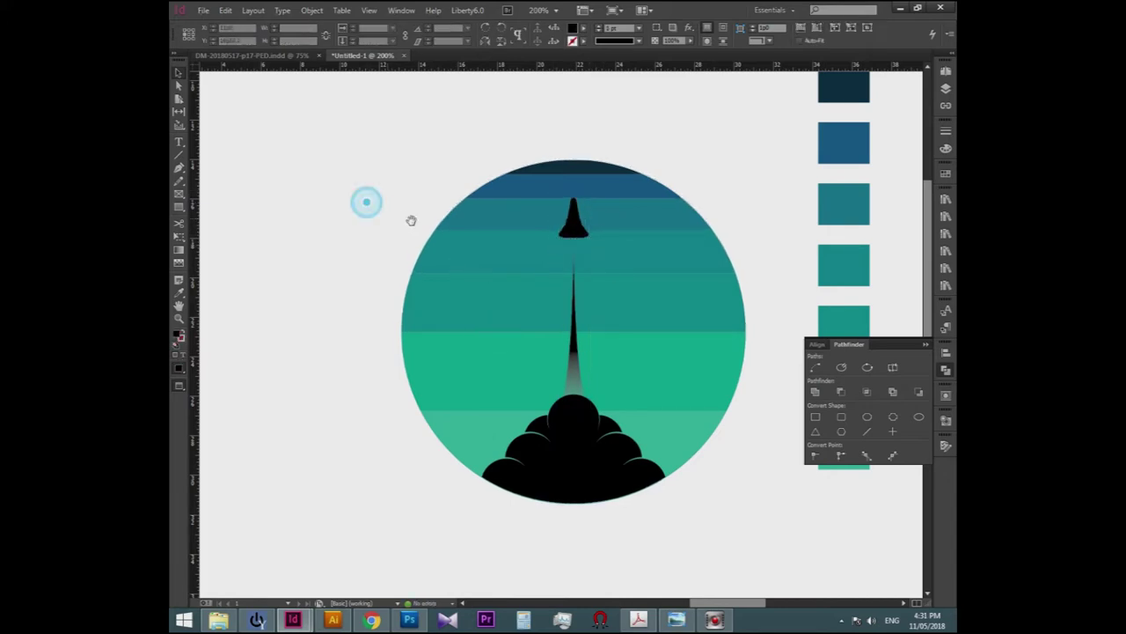
pyautogui.moveTo(411, 222); pyautogui.dragTo(414, 203)
pyautogui.moveTo(435, 152); pyautogui.dragTo(424, 158)
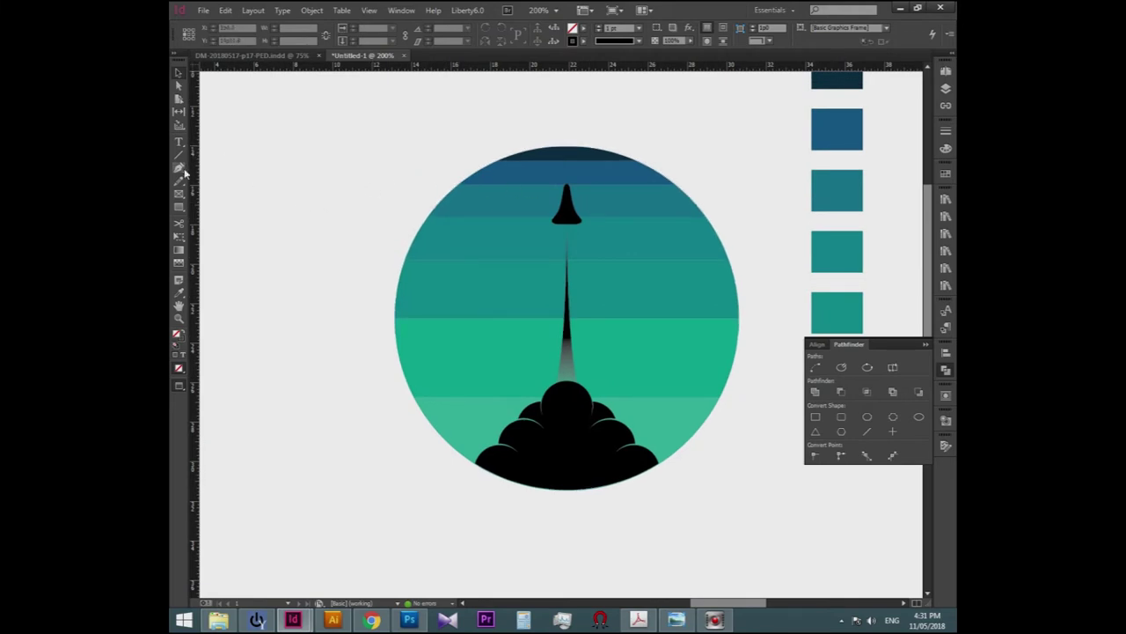
pyautogui.moveTo(186, 201); pyautogui.dragTo(229, 206)
# Draw a tiny ellipse frame filled with [Paper] white and move it beside the rocket.
pyautogui.click(463, 233)
pyautogui.press('F5')
pyautogui.click(858, 215)
pyautogui.scroll(2, 460, 238)
pyautogui.moveTo(461, 238); pyautogui.dragTo(531, 209)
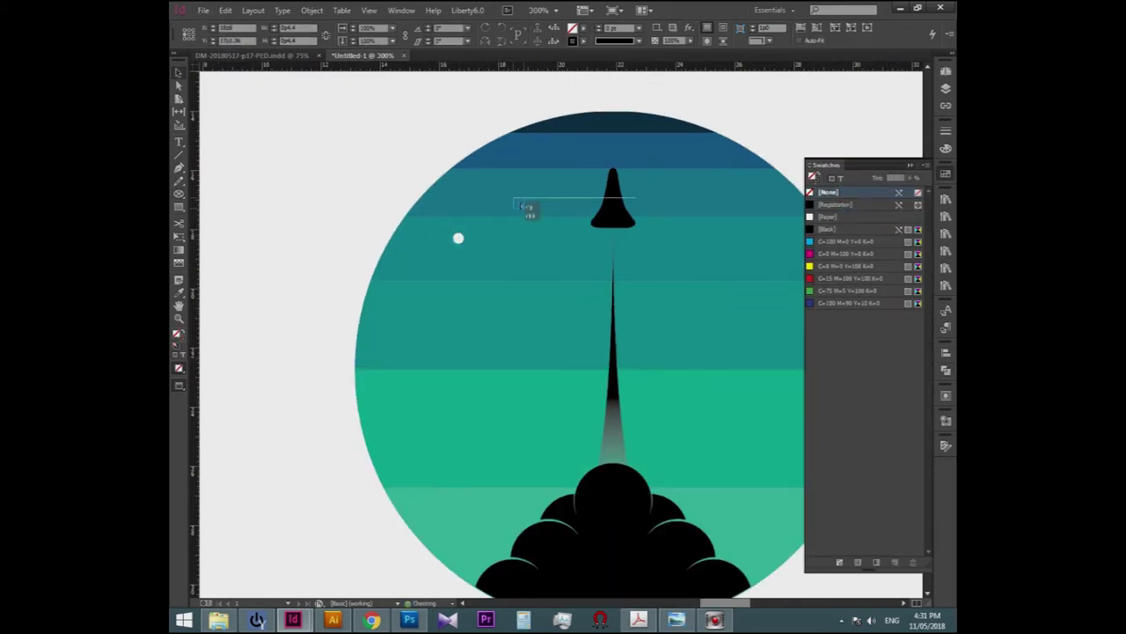
pyautogui.scroll(3, 528, 211)
pyautogui.scroll(-3, 513, 202)
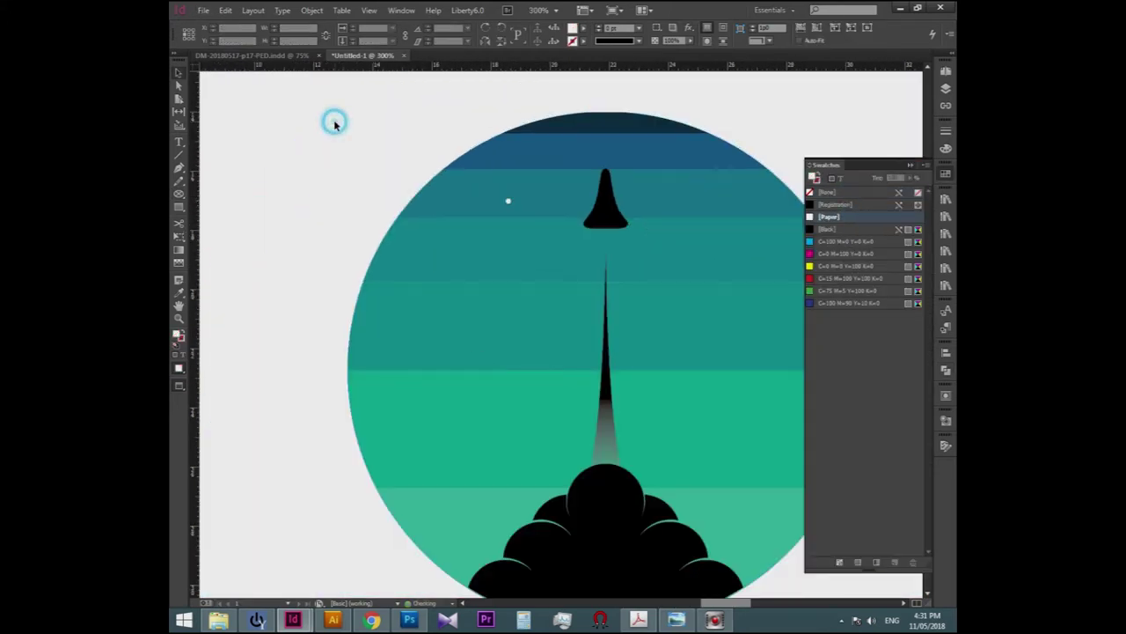
pyautogui.scroll(3, 510, 203)
# Alt-drag copies of the white dot to spots around the rocket's upper stripes.
pyautogui.moveTo(560, 165); pyautogui.dragTo(566, 156)
pyautogui.scroll(-3, 565, 156)
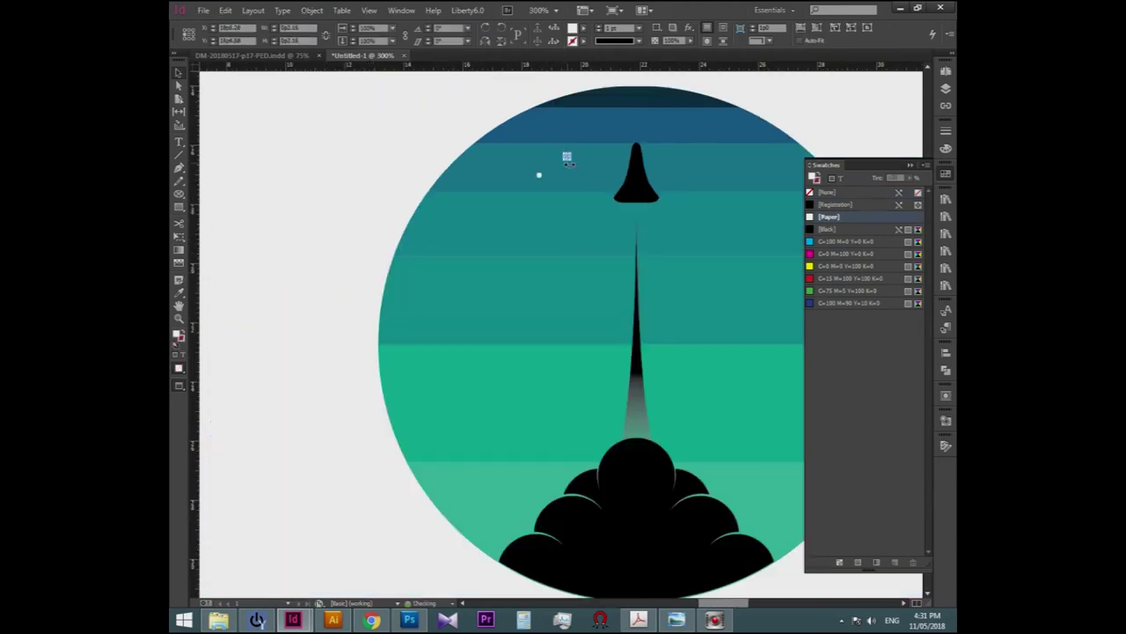
pyautogui.scroll(2, 563, 168)
pyautogui.scroll(1, 483, 153)
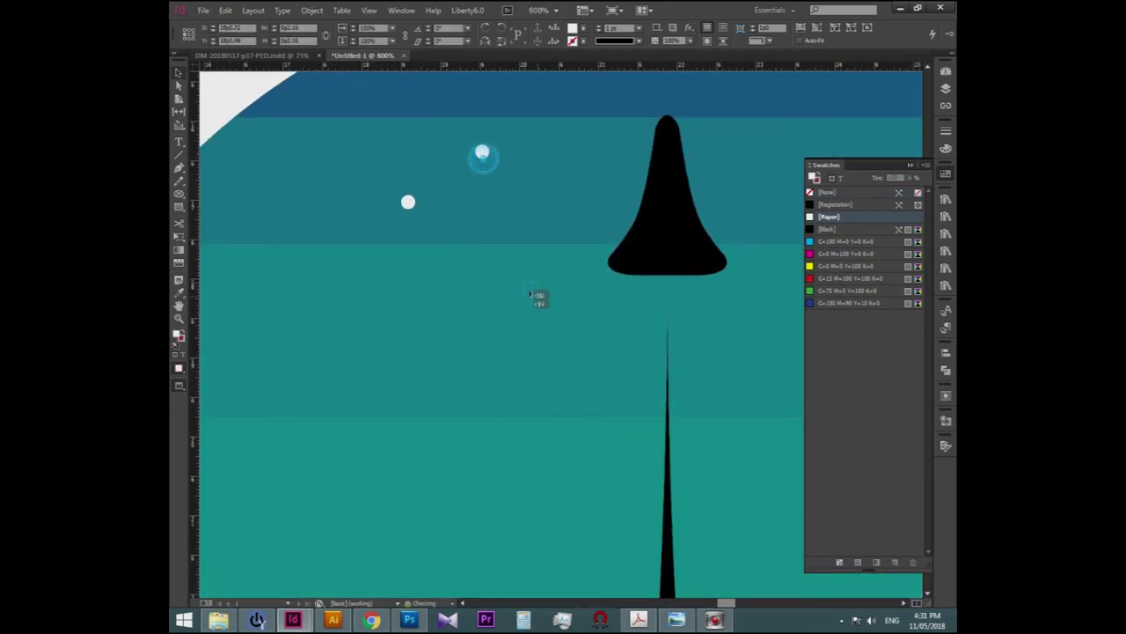
pyautogui.scroll(1, 532, 295)
pyautogui.scroll(2, 528, 287)
pyautogui.scroll(-2, 564, 324)
pyautogui.click(493, 162)
pyautogui.moveTo(630, 131); pyautogui.dragTo(626, 121)
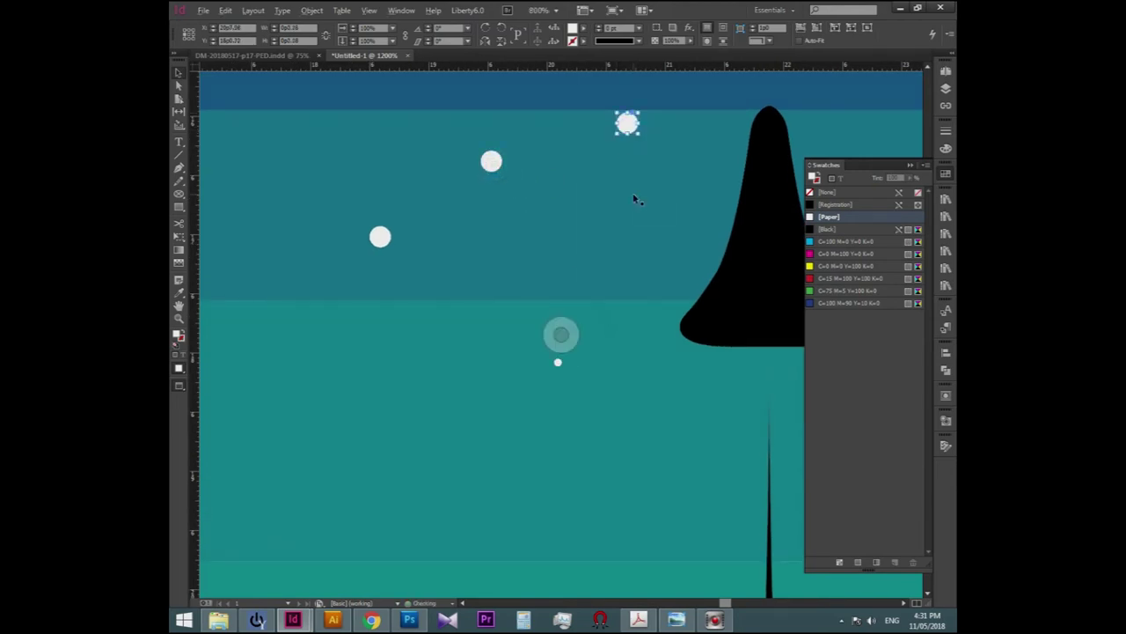
pyautogui.scroll(-3, 375, 188)
pyautogui.scroll(1, 558, 219)
pyautogui.scroll(1, 715, 192)
pyautogui.moveTo(667, 351); pyautogui.dragTo(451, 353)
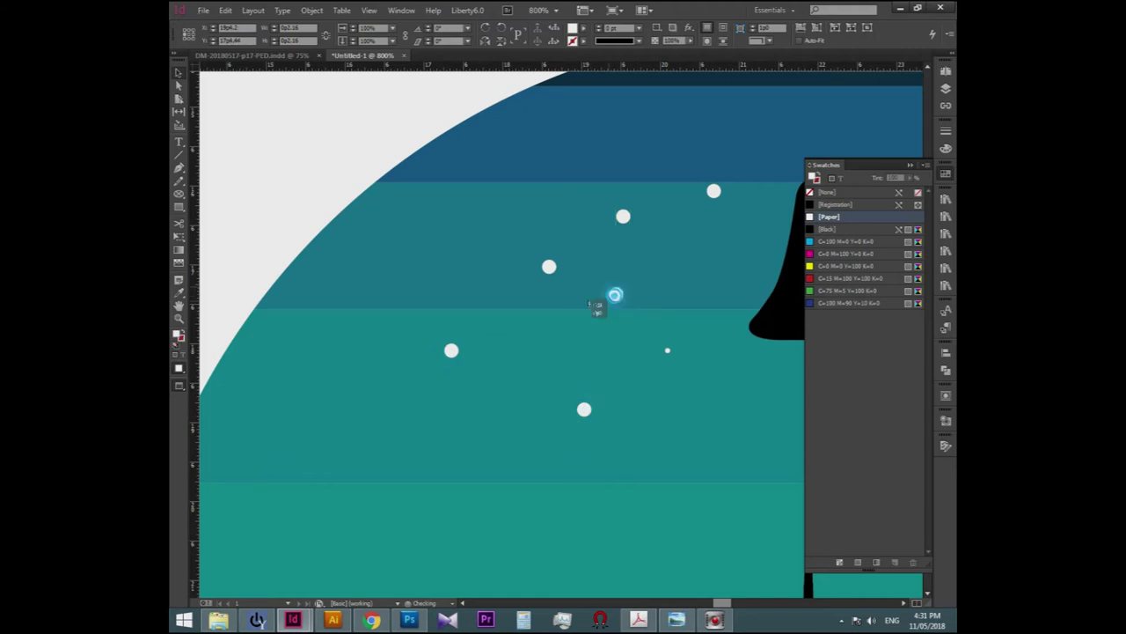
pyautogui.scroll(-2, 433, 236)
pyautogui.scroll(1, 433, 236)
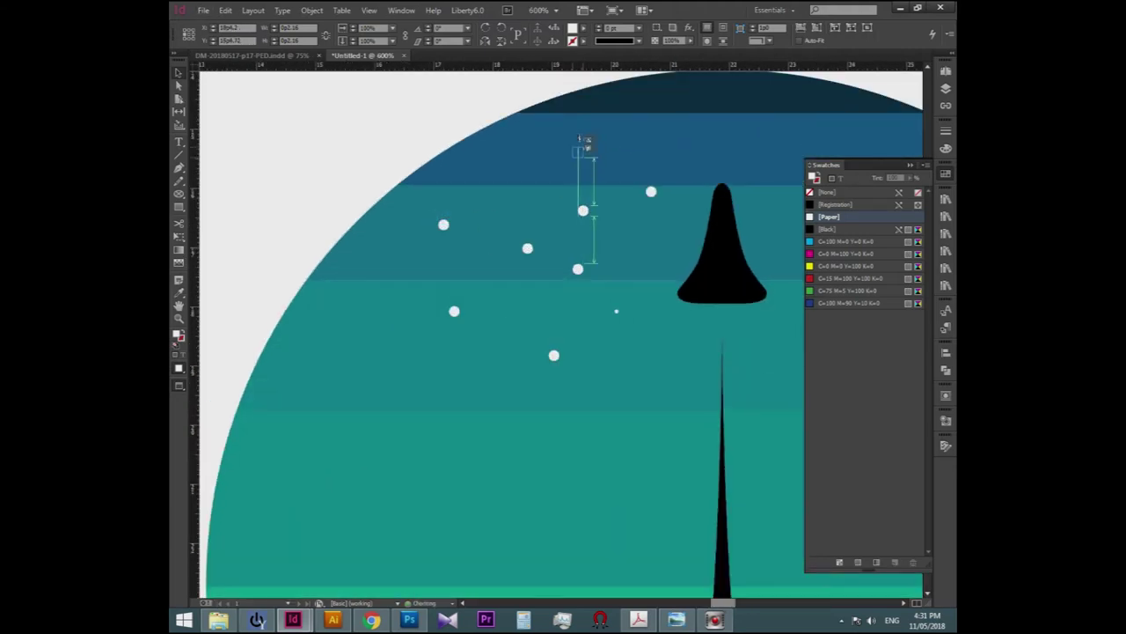
pyautogui.scroll(-1, 496, 209)
pyautogui.scroll(-1, 486, 331)
pyautogui.scroll(1, 463, 226)
# Add more white star dots, rearrange their positions, and place two further dots.
pyautogui.moveTo(463, 226); pyautogui.dragTo(585, 226)
pyautogui.scroll(-2, 593, 206)
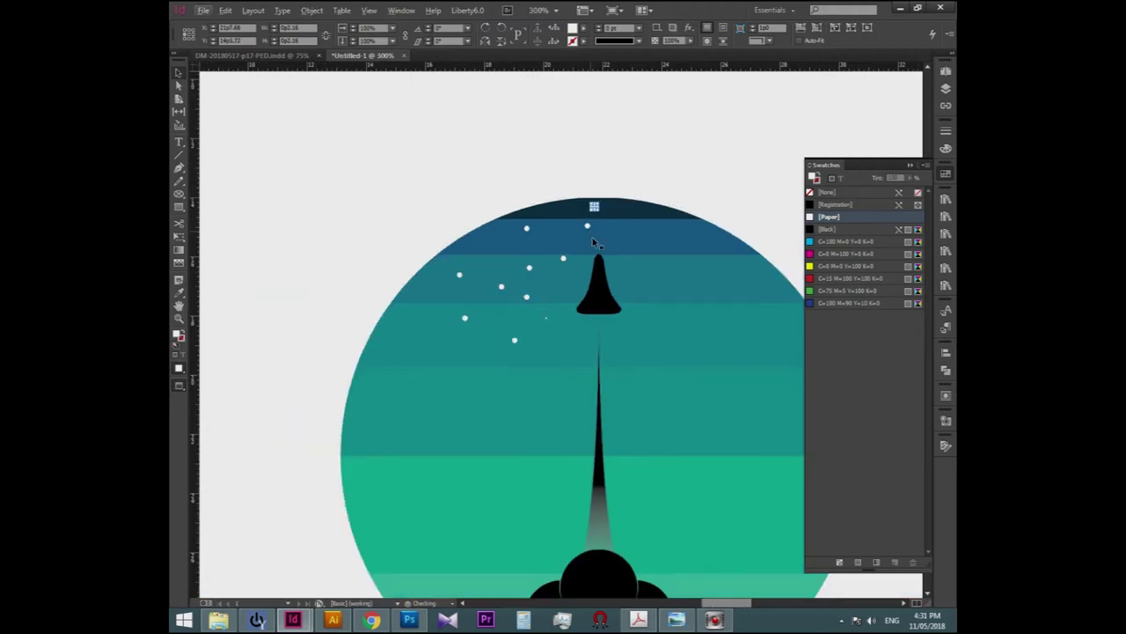
pyautogui.scroll(1, 516, 385)
pyautogui.scroll(1, 494, 274)
pyautogui.moveTo(493, 274); pyautogui.dragTo(390, 322)
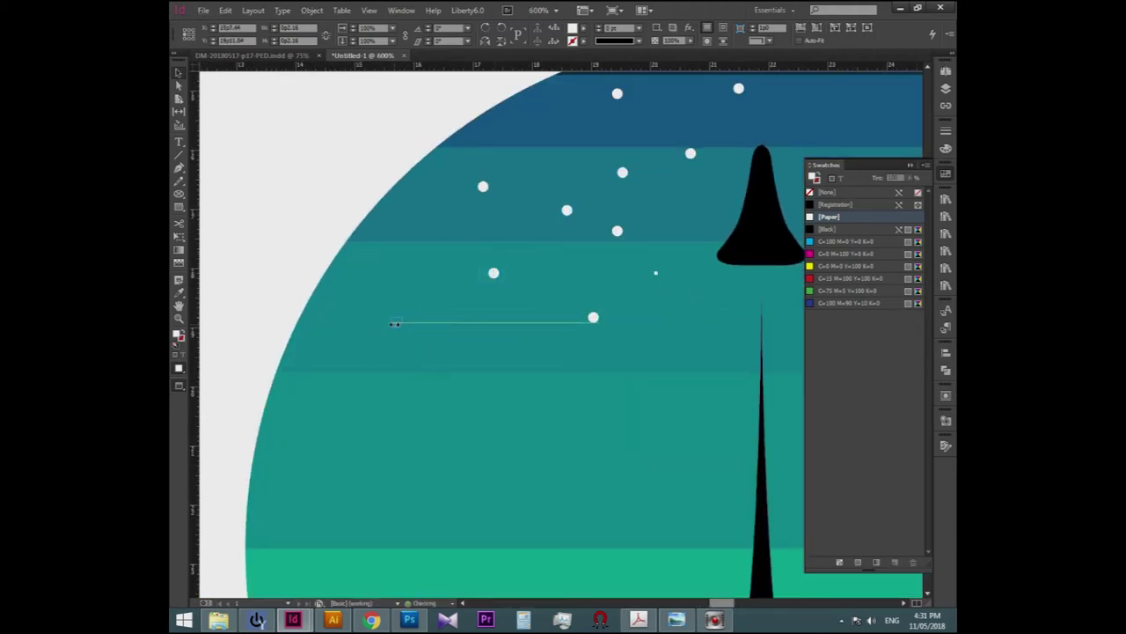
pyautogui.scroll(-1, 390, 322)
pyautogui.scroll(3, 509, 334)
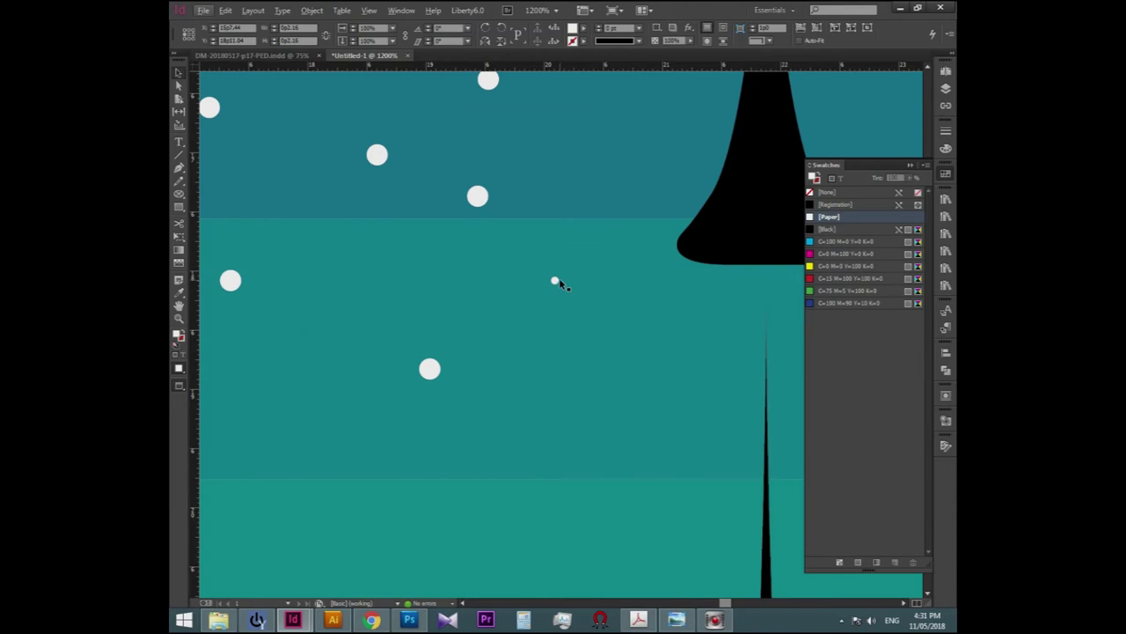
pyautogui.hscroll(-3, 555, 282)
pyautogui.scroll(-1, 554, 282)
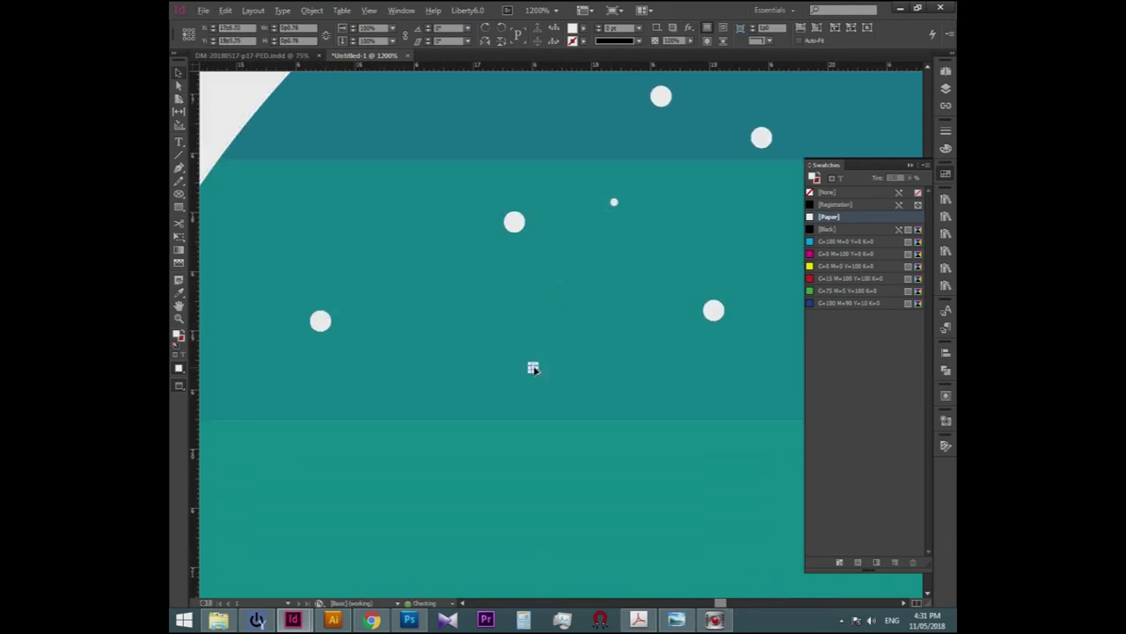
pyautogui.scroll(-3, 385, 159)
pyautogui.click(302, 206)
pyautogui.scroll(-1, 357, 208)
pyautogui.moveTo(564, 185); pyautogui.dragTo(617, 209)
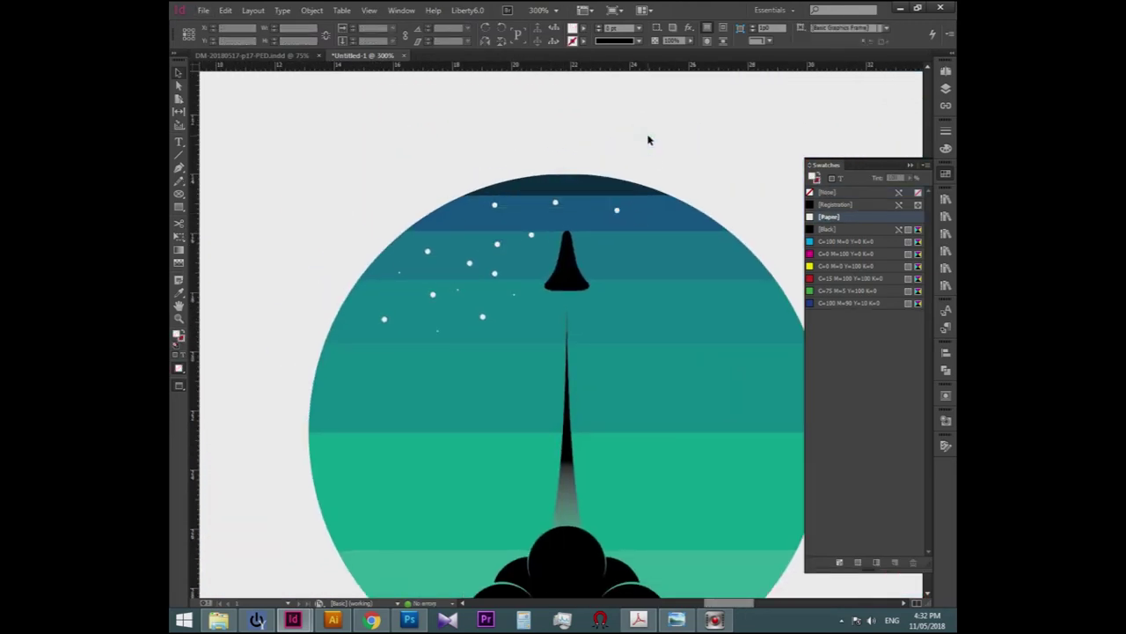
pyautogui.moveTo(507, 340); pyautogui.dragTo(543, 331)
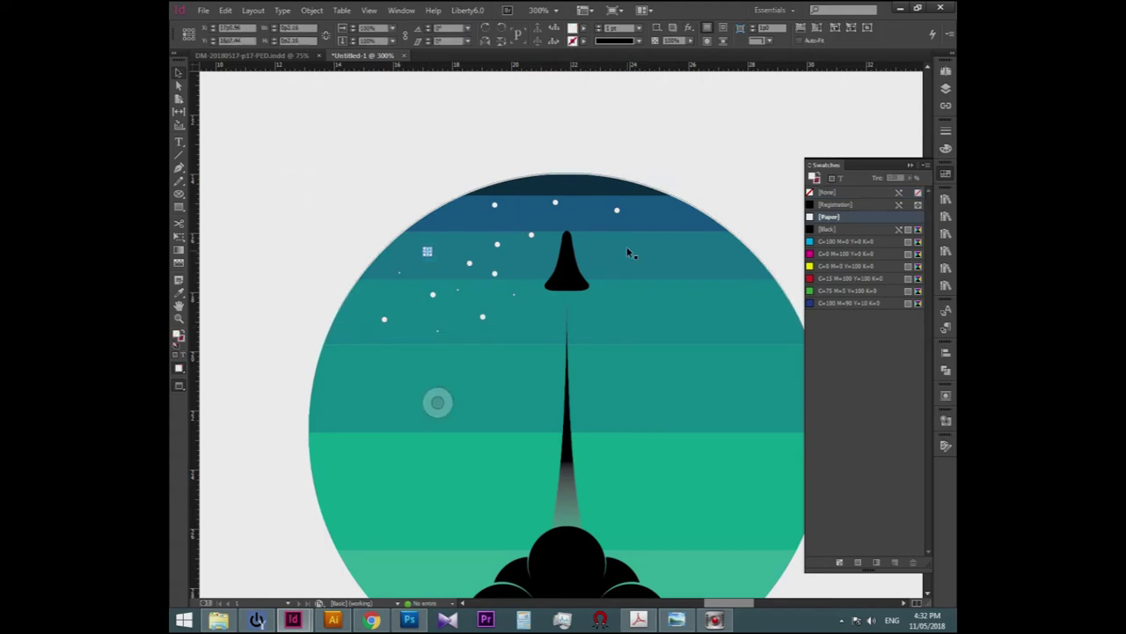
pyautogui.scroll(2, 628, 252)
pyautogui.click(587, 173)
pyautogui.click(576, 278)
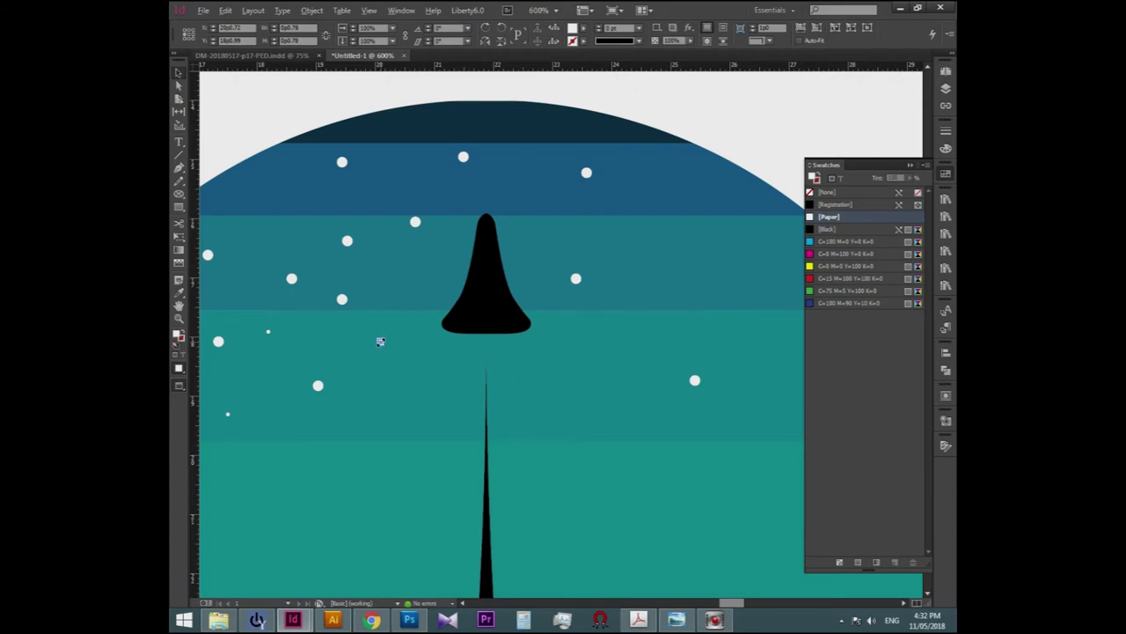
# Pan and scroll around the badge to review the scattered star dots.
pyautogui.scroll(2, 380, 342)
pyautogui.hscroll(3, 593, 143)
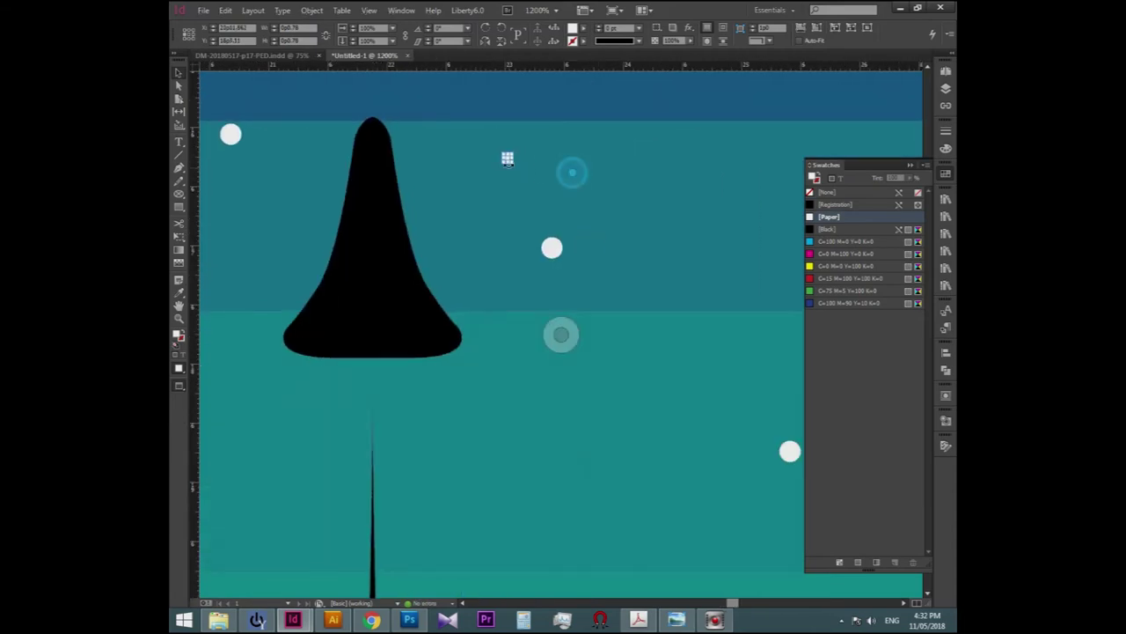
pyautogui.scroll(3, 507, 157)
pyautogui.moveTo(501, 150); pyautogui.dragTo(387, 182)
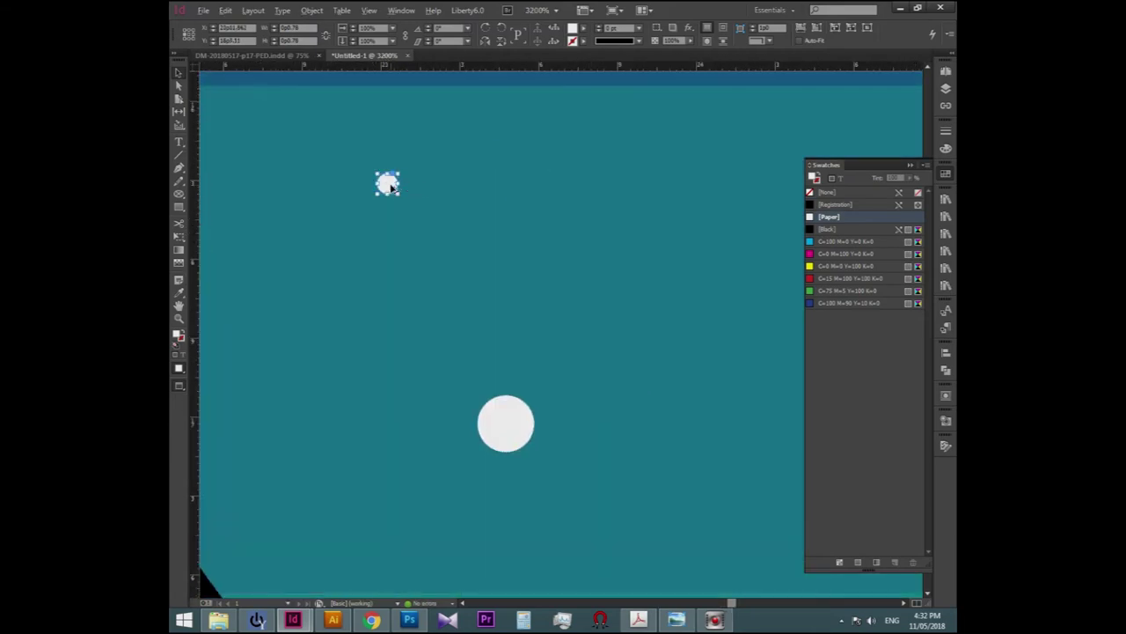
pyautogui.scroll(-3, 752, 161)
pyautogui.scroll(2, 589, 175)
pyautogui.moveTo(563, 173); pyautogui.dragTo(423, 193)
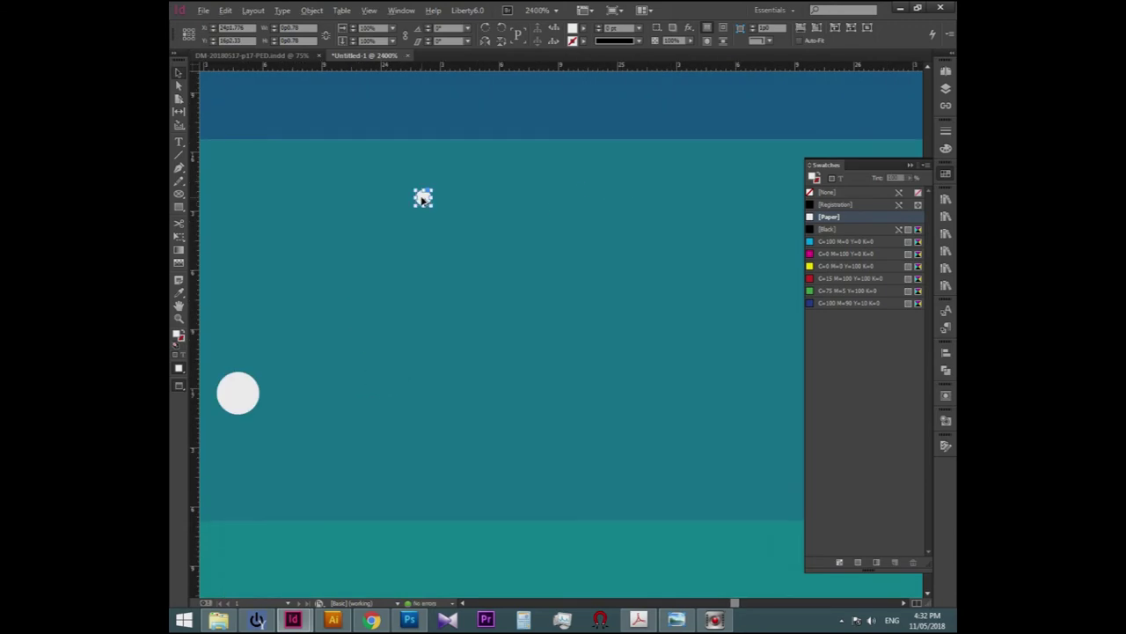
pyautogui.moveTo(710, 405); pyautogui.dragTo(722, 191)
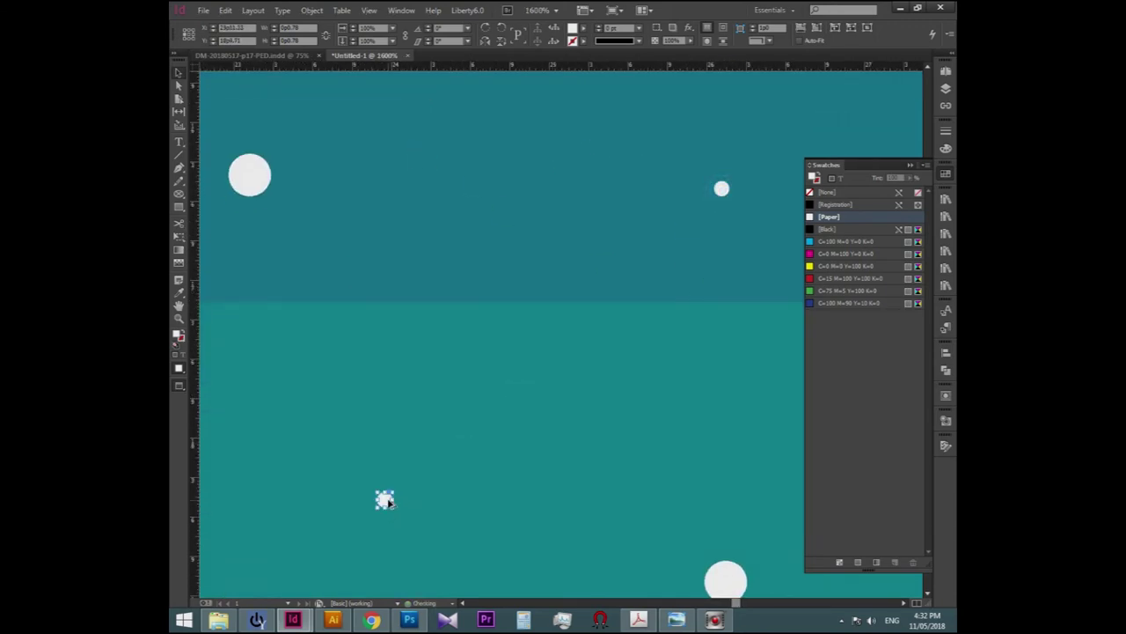
pyautogui.scroll(-2, 397, 390)
pyautogui.scroll(1, 402, 389)
pyautogui.scroll(-2, 401, 388)
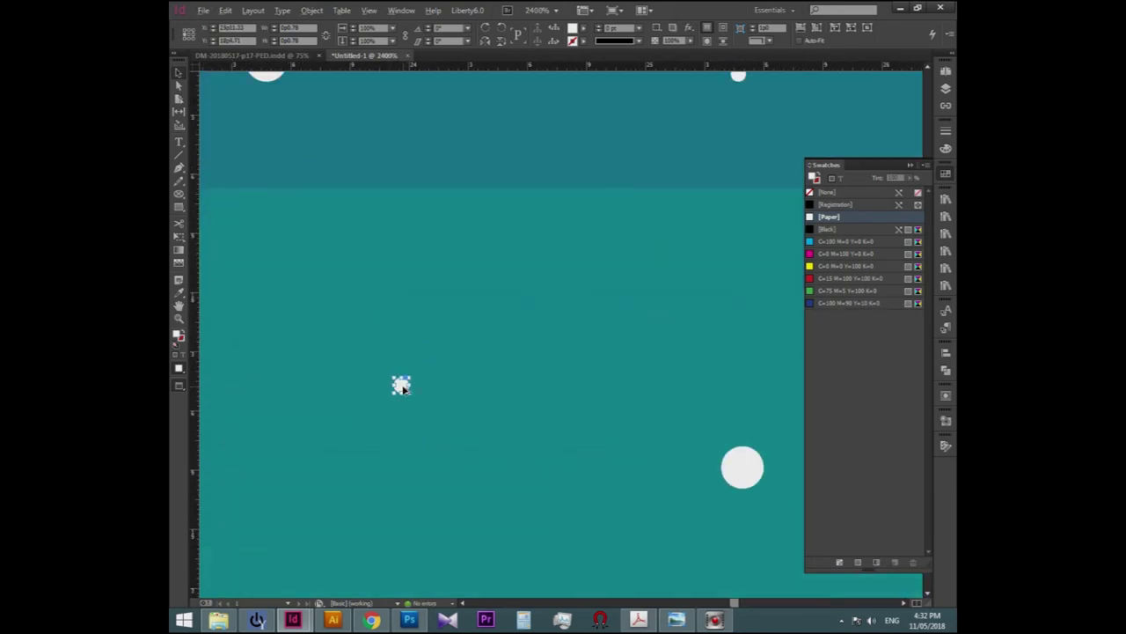
pyautogui.scroll(-1, 434, 326)
pyautogui.scroll(-1, 523, 408)
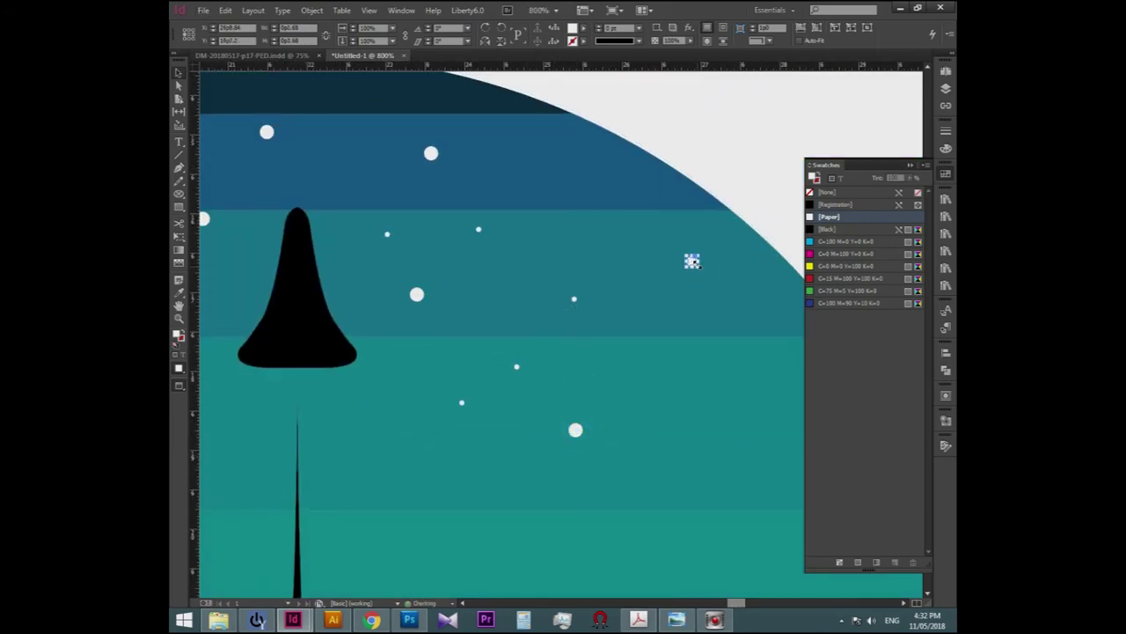
pyautogui.scroll(-2, 616, 260)
pyautogui.scroll(-2, 581, 255)
pyautogui.scroll(3, 573, 252)
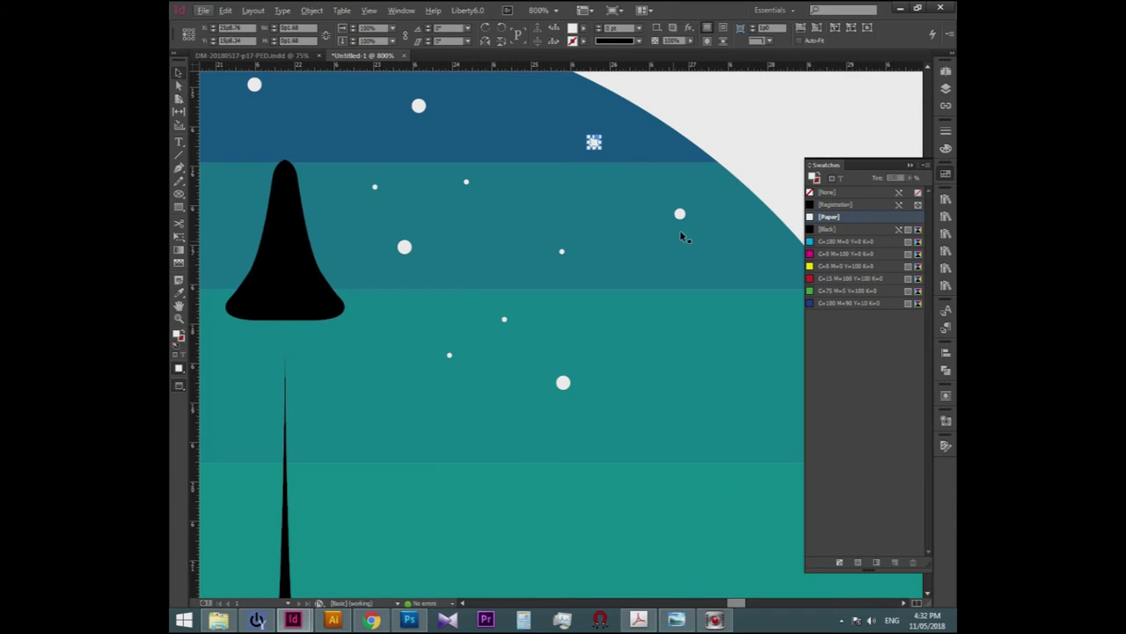
pyautogui.scroll(1, 519, 251)
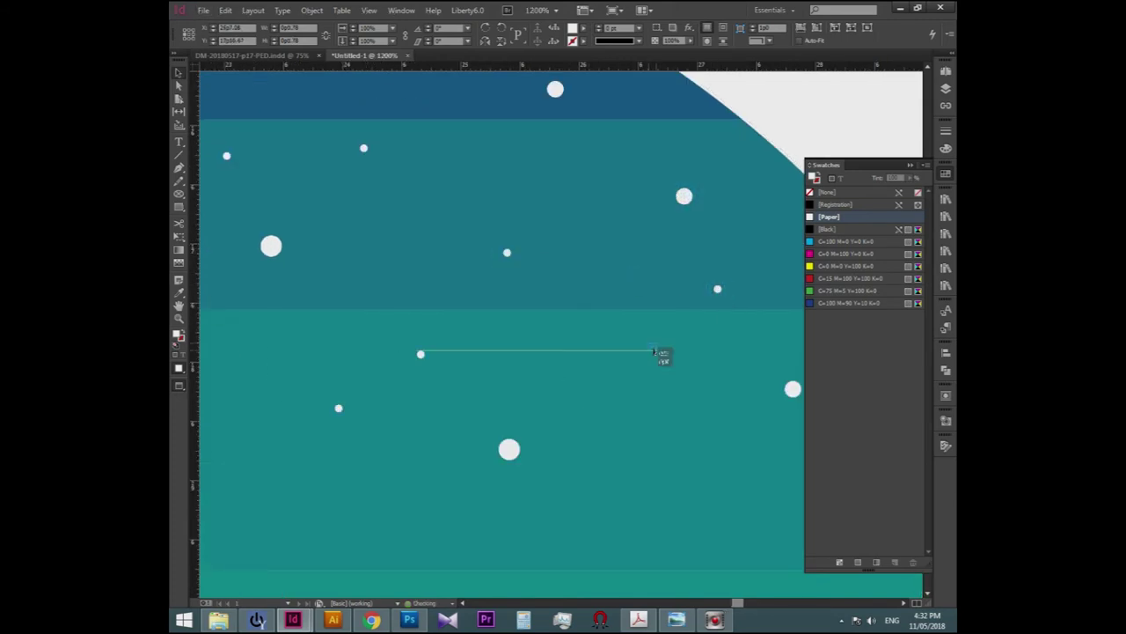
pyautogui.scroll(-3, 717, 289)
pyautogui.scroll(-1, 513, 372)
# Deselect the star dots, reposition the view, and close the Swatches panel.
pyautogui.click(404, 275)
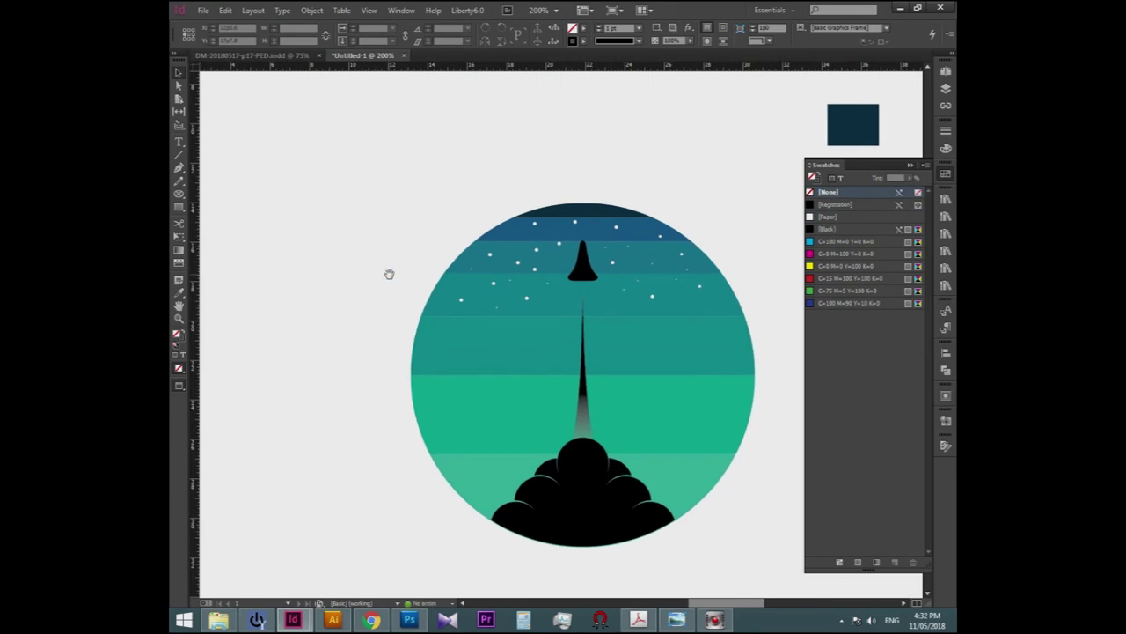
pyautogui.moveTo(391, 273); pyautogui.dragTo(367, 264)
pyautogui.moveTo(731, 453)
pyautogui.mouseDown()
pyautogui.moveTo(721, 415)
pyautogui.moveTo(734, 372)
pyautogui.moveTo(720, 379)
pyautogui.mouseUp()
pyautogui.click(911, 165)
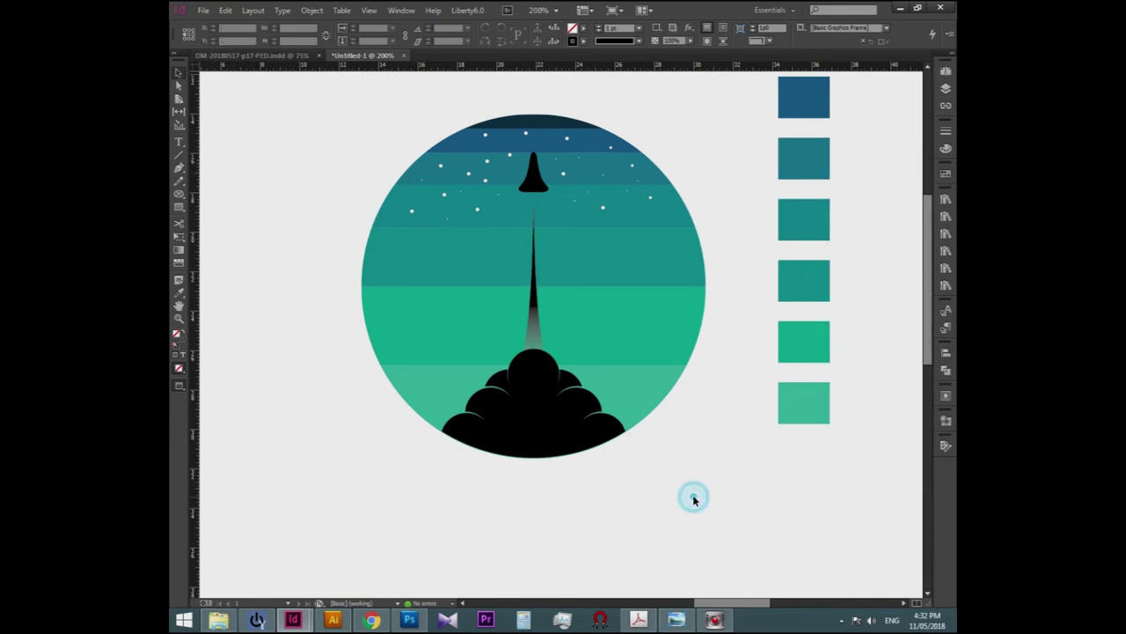
# Marquee-select the column of colour chips, then leave InDesign for This PC.
pyautogui.moveTo(730, 429); pyautogui.dragTo(727, 478)
pyautogui.scroll(-1, 719, 501)
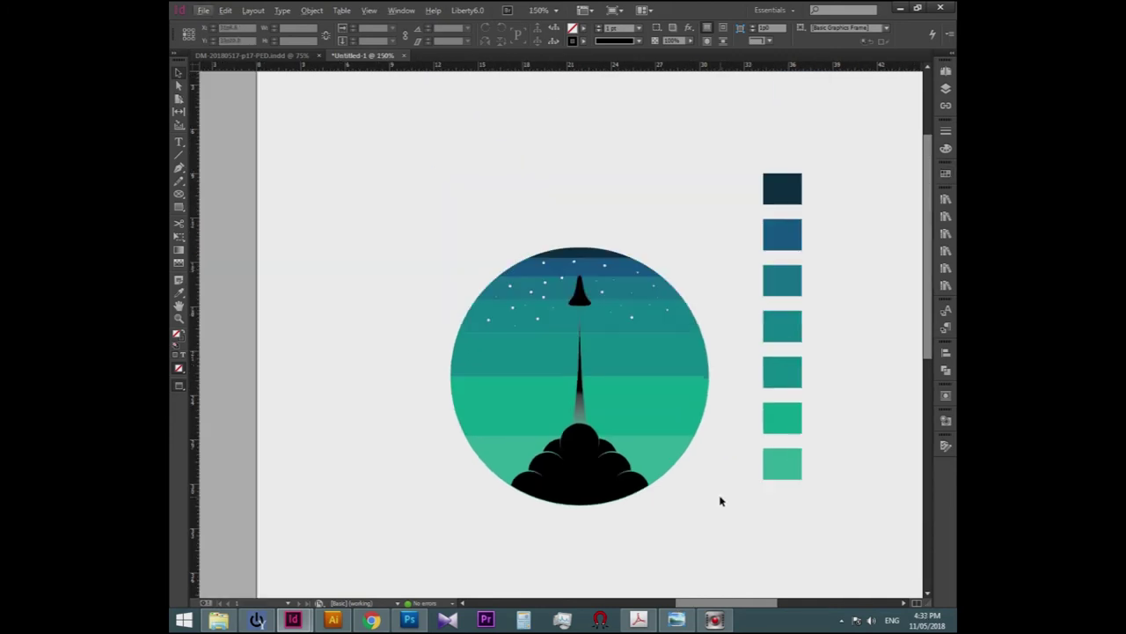
pyautogui.moveTo(731, 480); pyautogui.dragTo(722, 132)
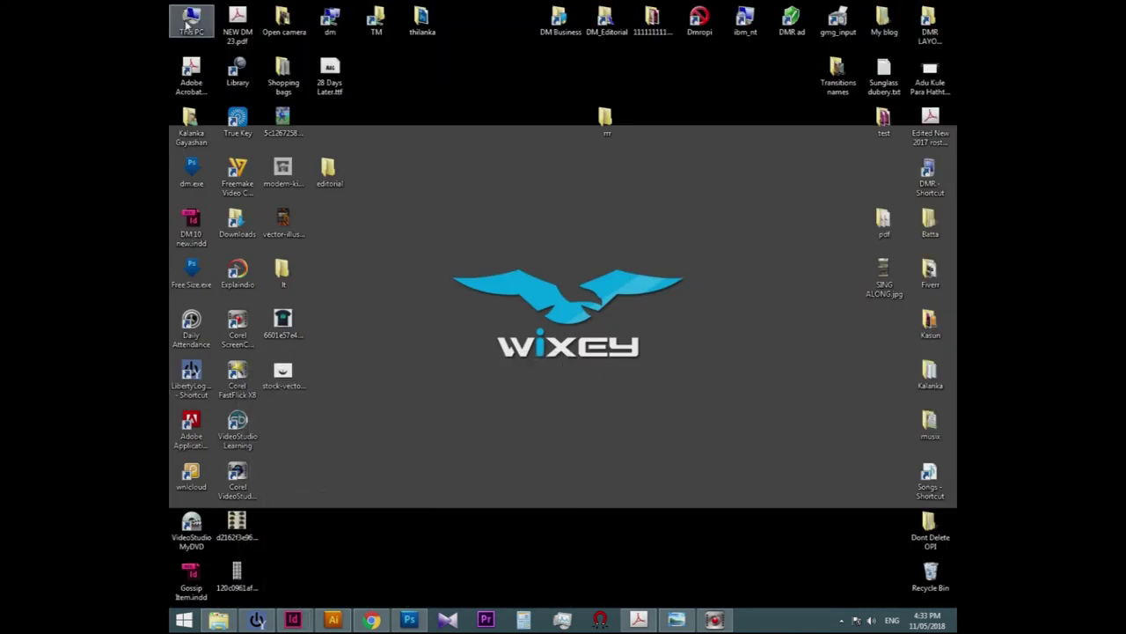
pyautogui.doubleClick(191, 18)
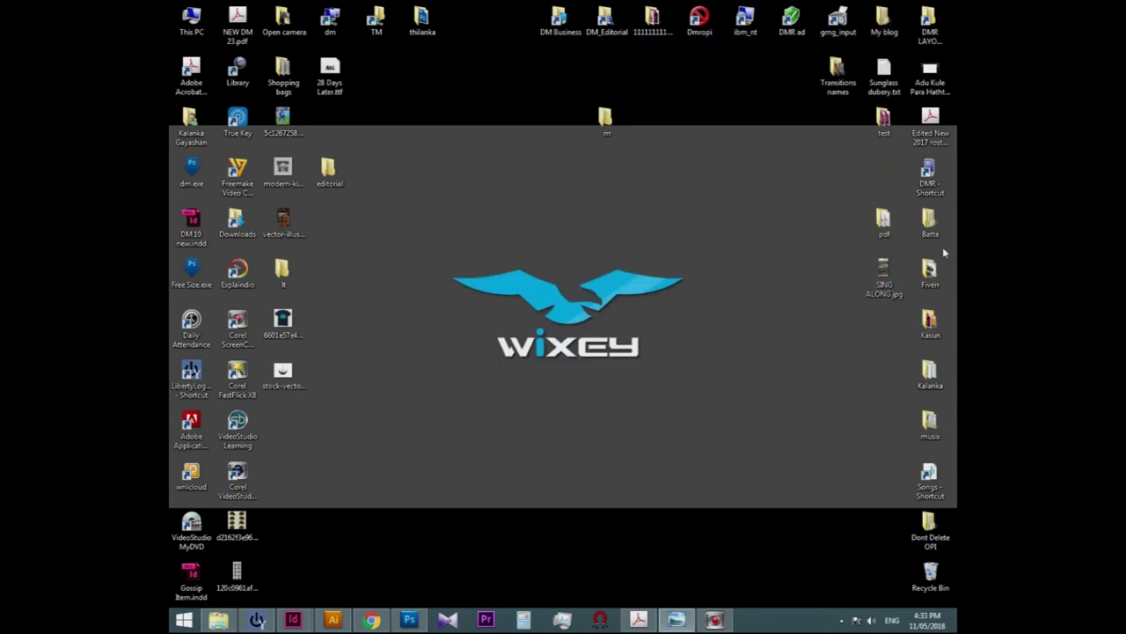
# Browse Fiverr > MockUp PSD > T shirt mock up > 3 best > T-Shirt MockUp PSD and open T-Shirt MockUp_Front.psd.
pyautogui.doubleClick(930, 269)
pyautogui.doubleClick(550, 289)
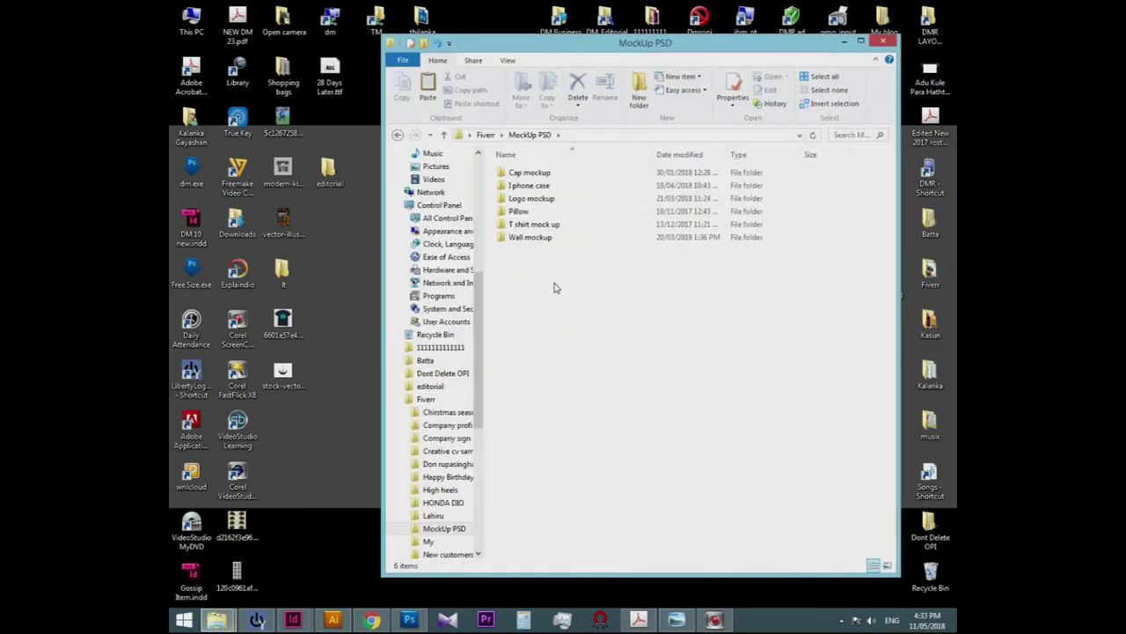
pyautogui.doubleClick(550, 224)
pyautogui.doubleClick(521, 198)
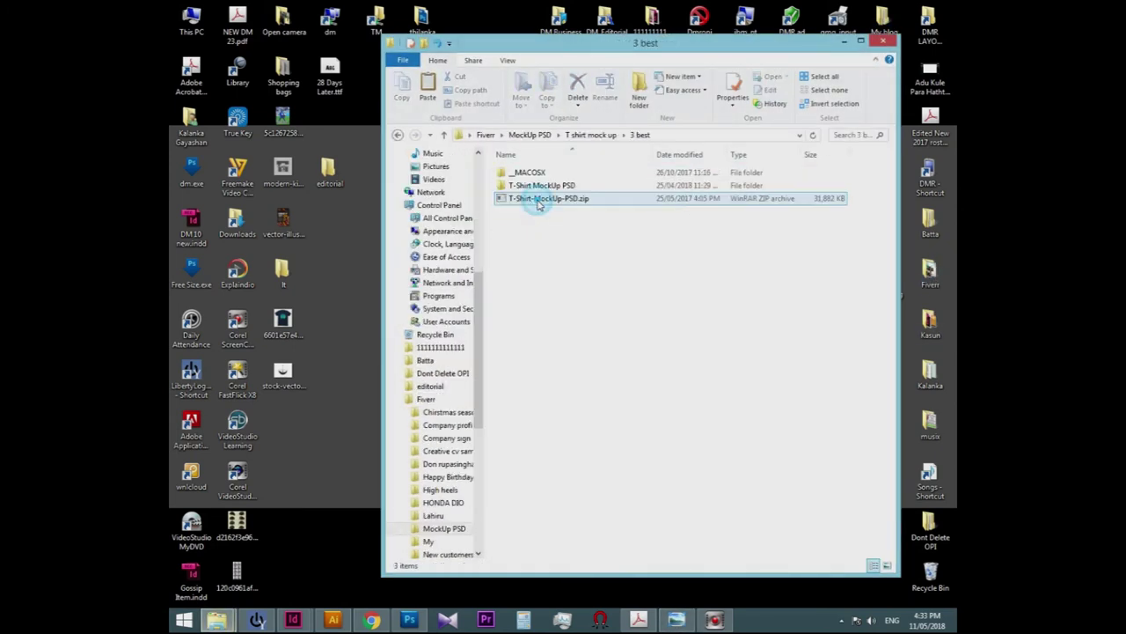
pyautogui.doubleClick(537, 201)
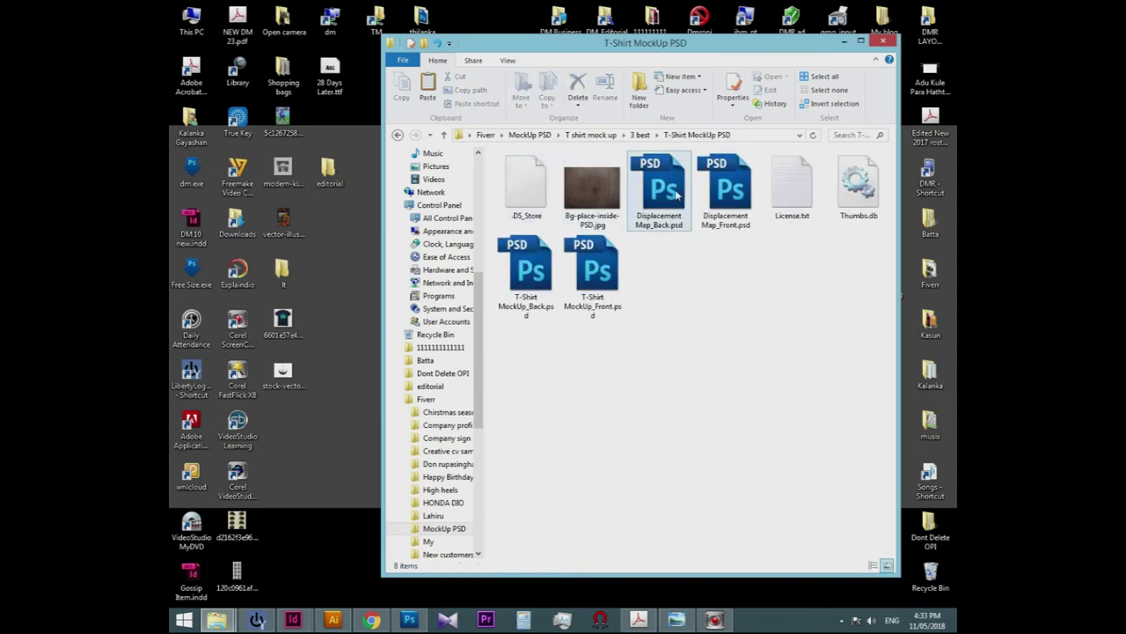
pyautogui.click(600, 276)
pyautogui.doubleClick(600, 276)
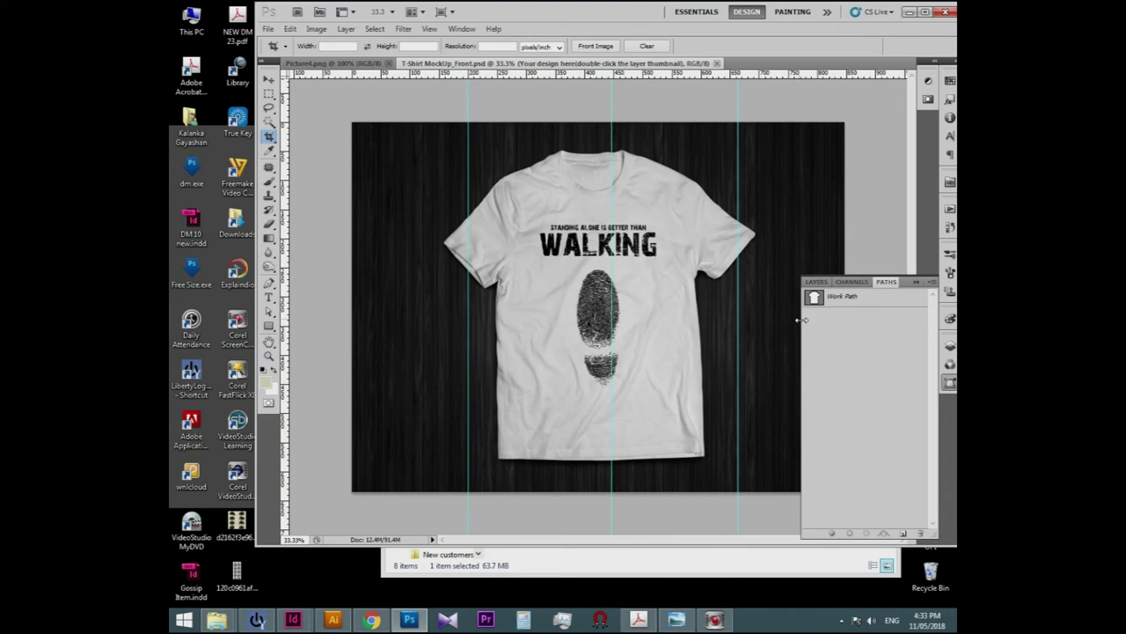
# Hide the WALKING design and turn on the colour-change and fill layers to darken the shirt.
pyautogui.click(817, 281)
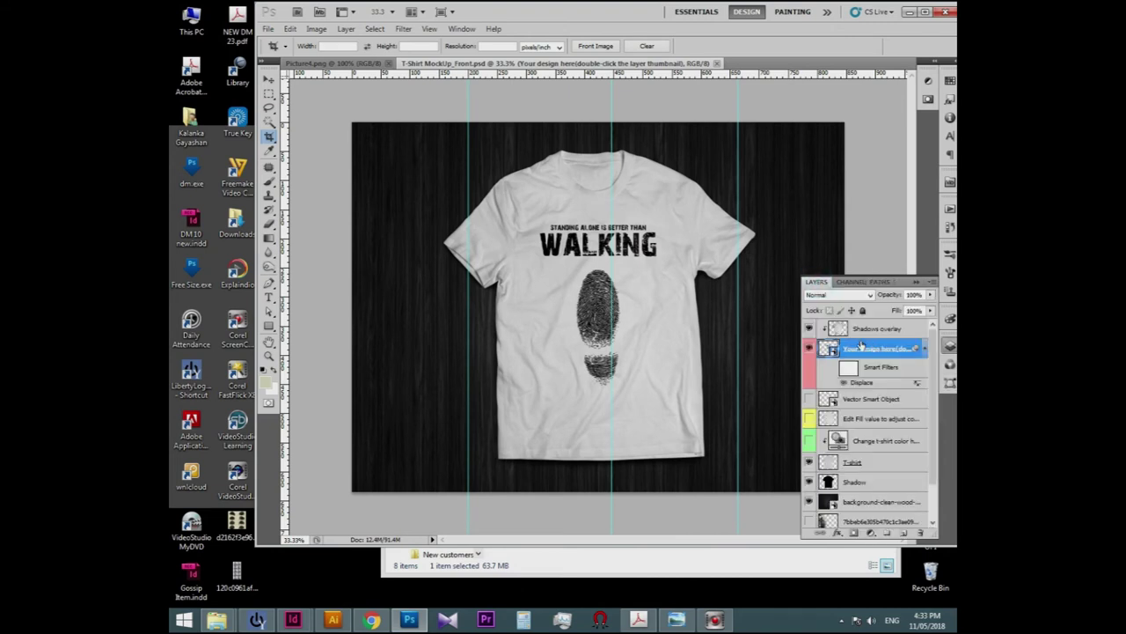
pyautogui.click(809, 349)
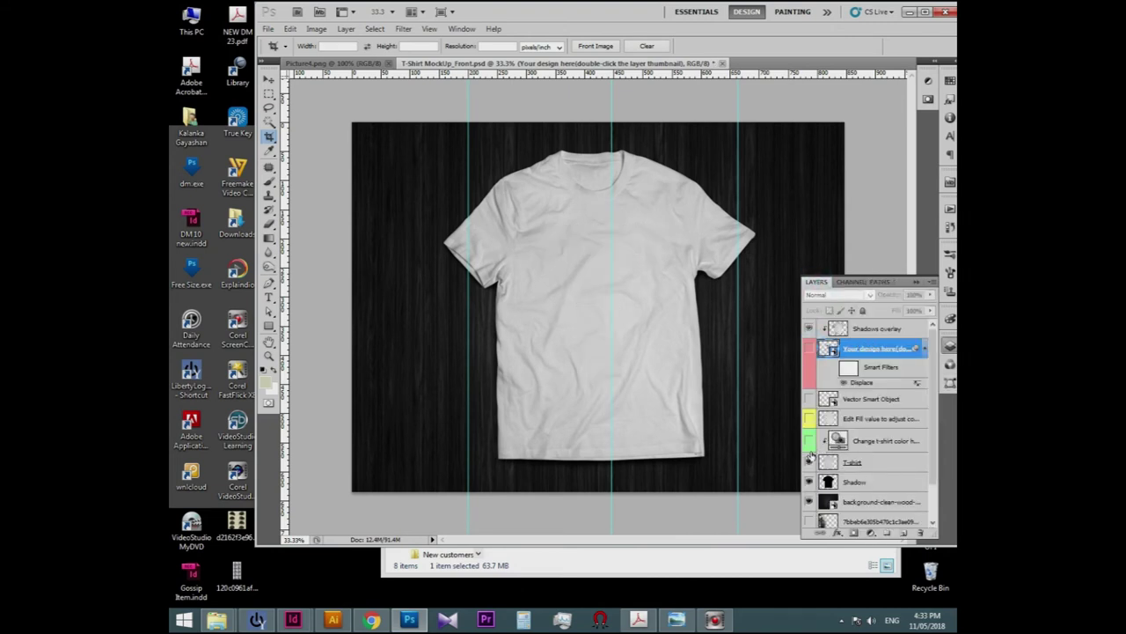
pyautogui.click(810, 440)
pyautogui.click(809, 419)
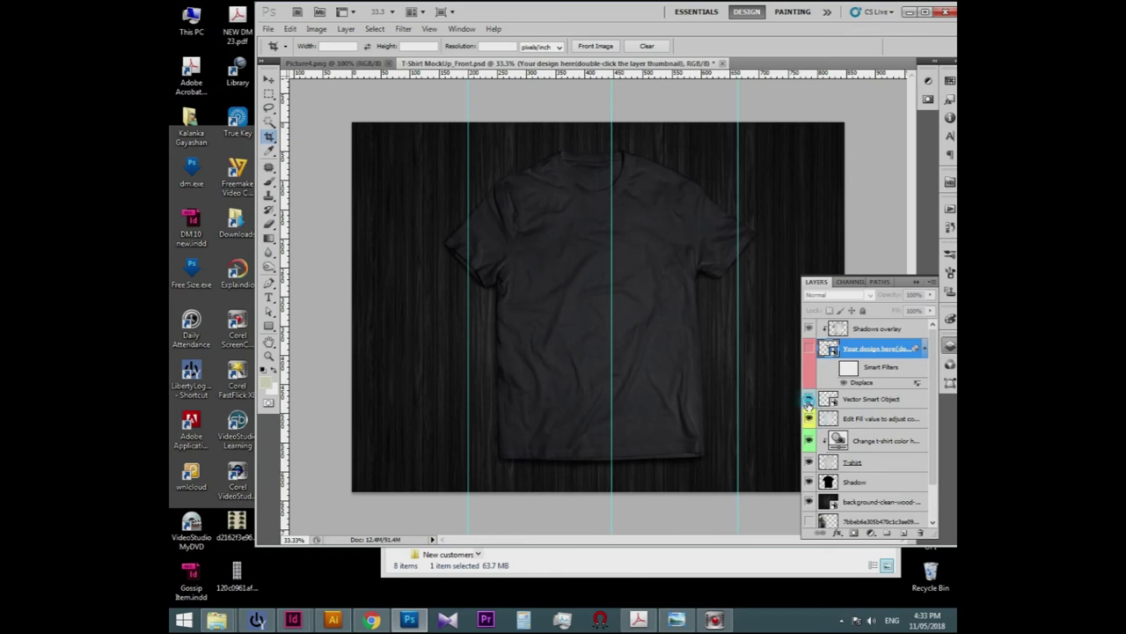
pyautogui.click(809, 401)
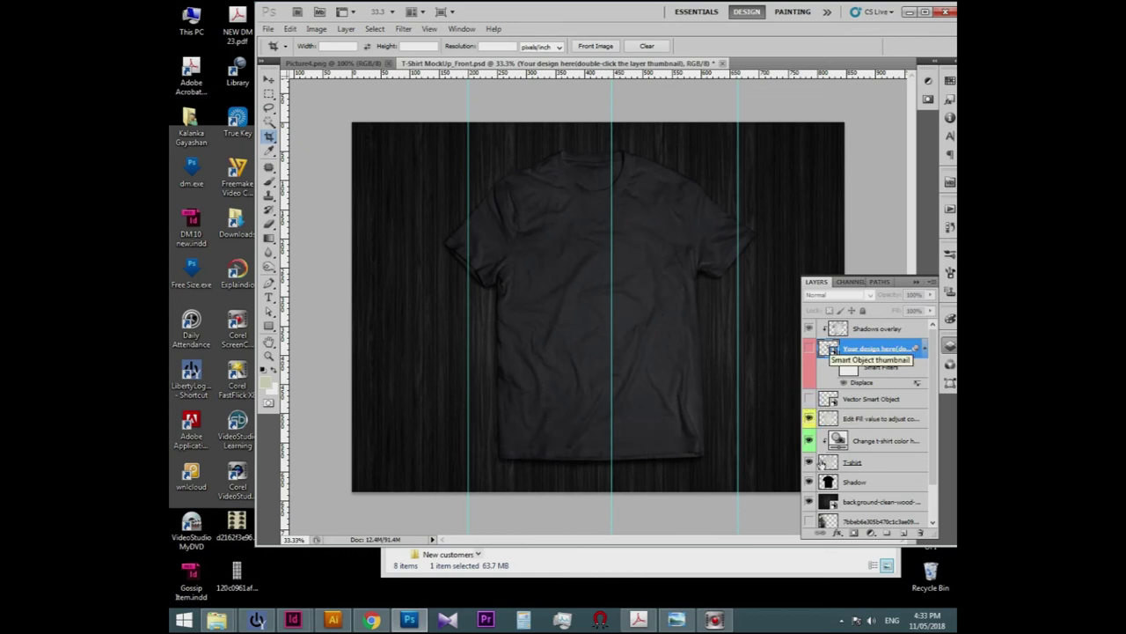
pyautogui.click(809, 482)
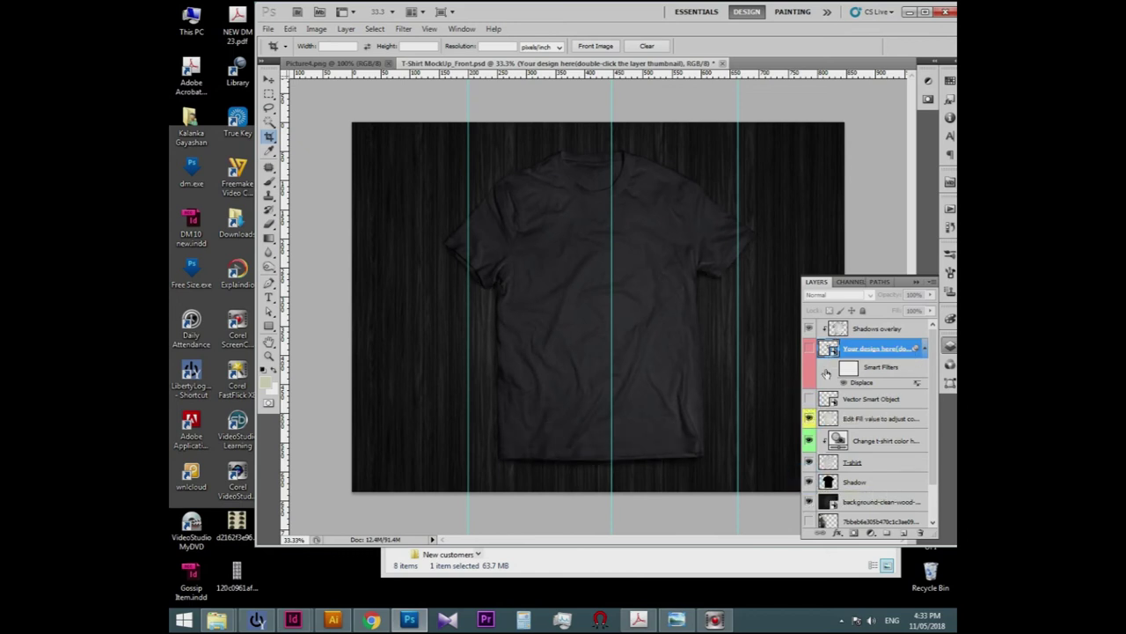
pyautogui.click(809, 501)
pyautogui.click(808, 521)
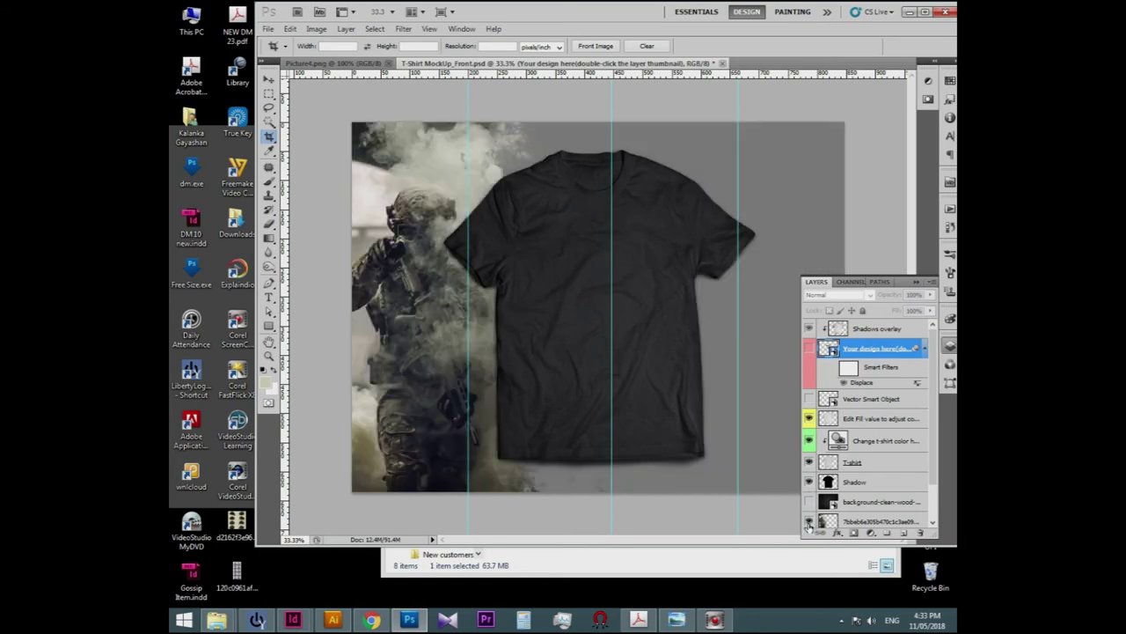
pyautogui.scroll(-2, 810, 510)
pyautogui.click(809, 458)
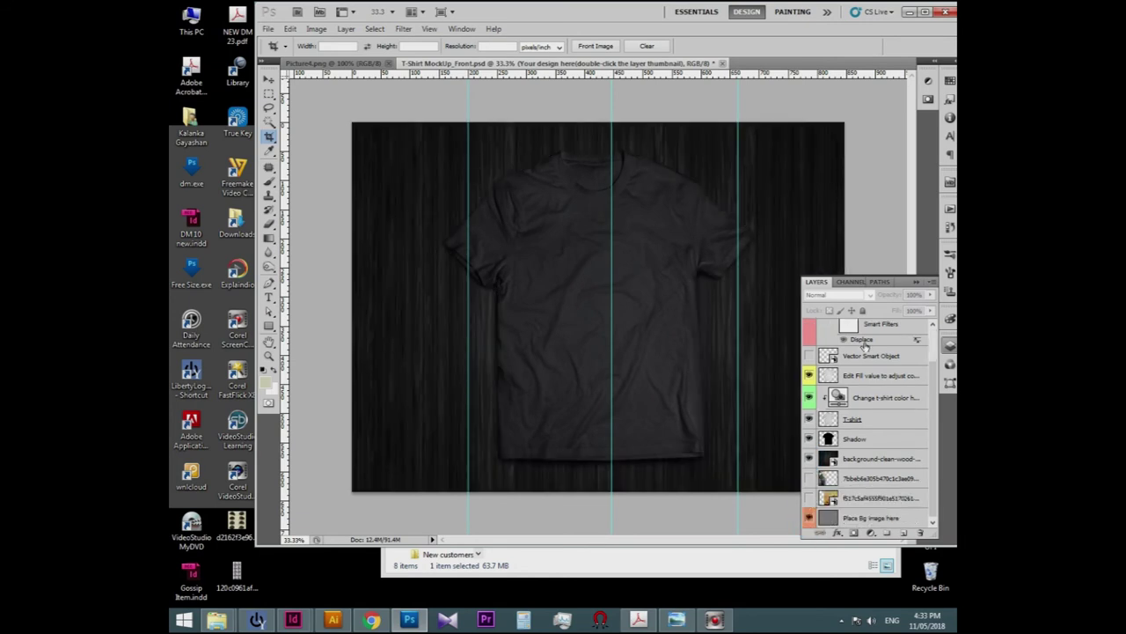
pyautogui.scroll(2, 840, 396)
# Open the design placeholder smart object and hide its old fingerprint and WALKING artwork.
pyautogui.doubleClick(830, 348)
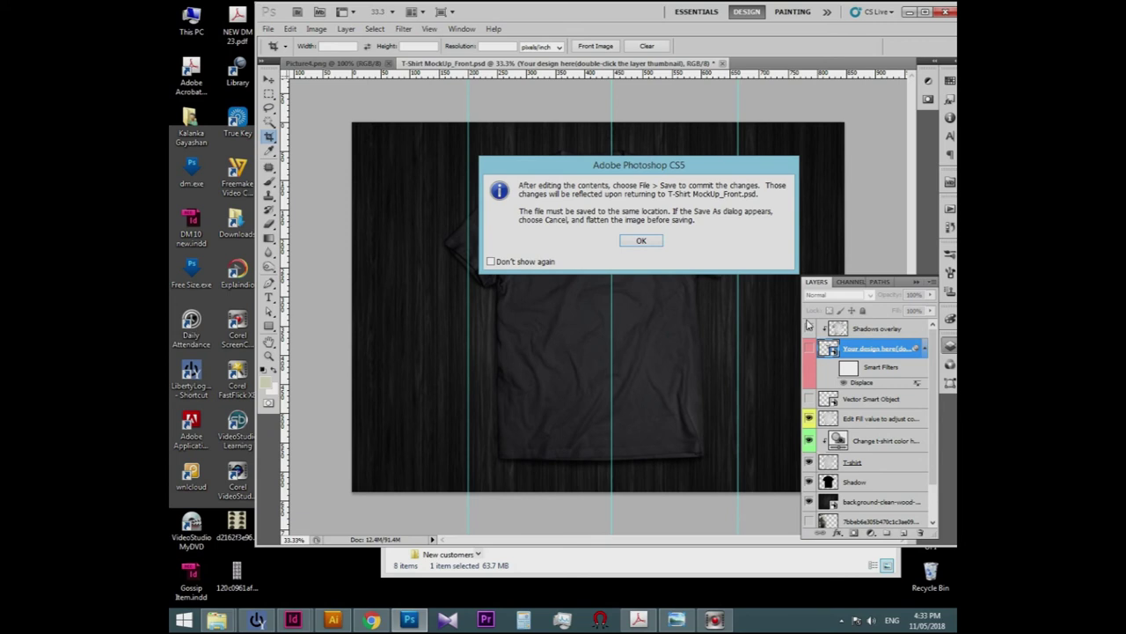
pyautogui.click(642, 241)
pyautogui.moveTo(808, 357); pyautogui.dragTo(809, 333)
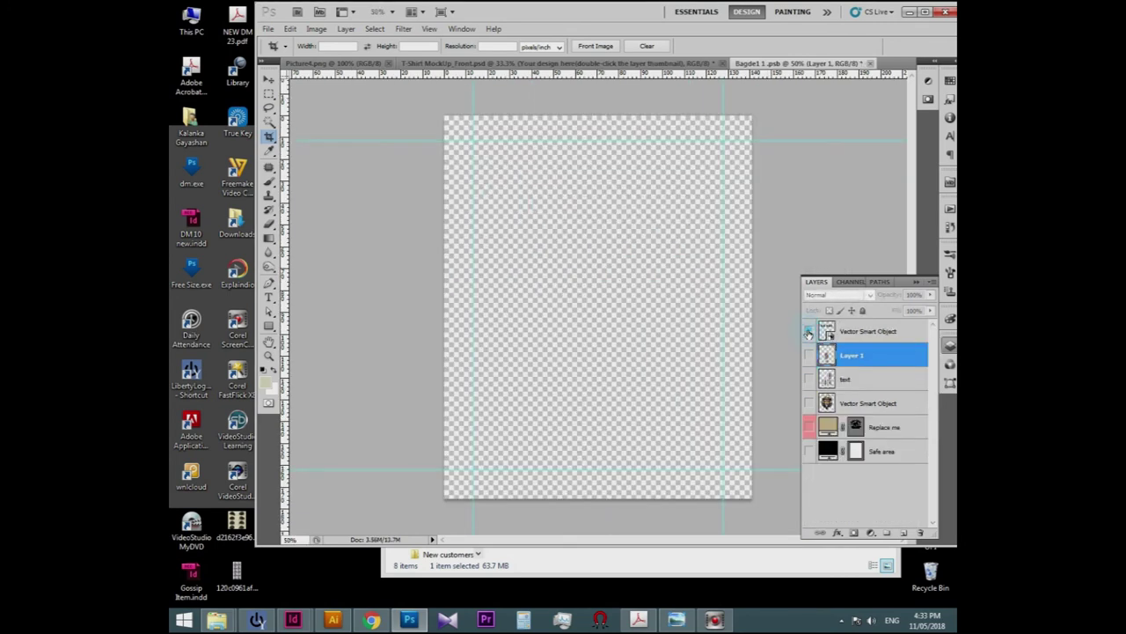
# Paste the InDesign rocket badge into the placeholder, scaled to about 135%.
pyautogui.moveTo(293, 620)
pyautogui.click(264, 558)
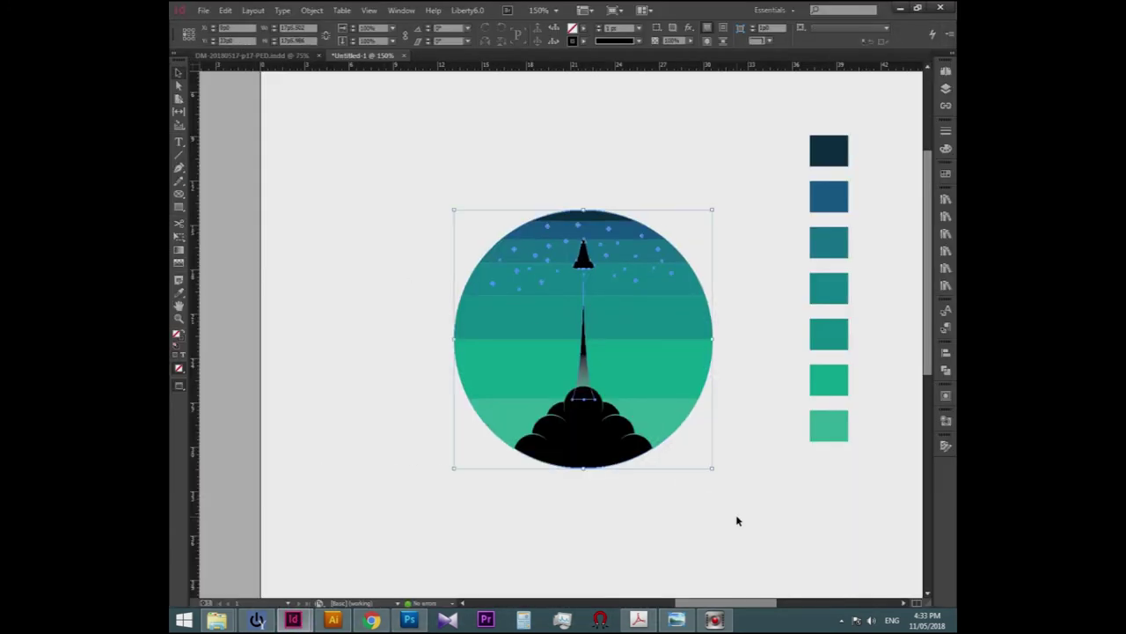
pyautogui.click(409, 620)
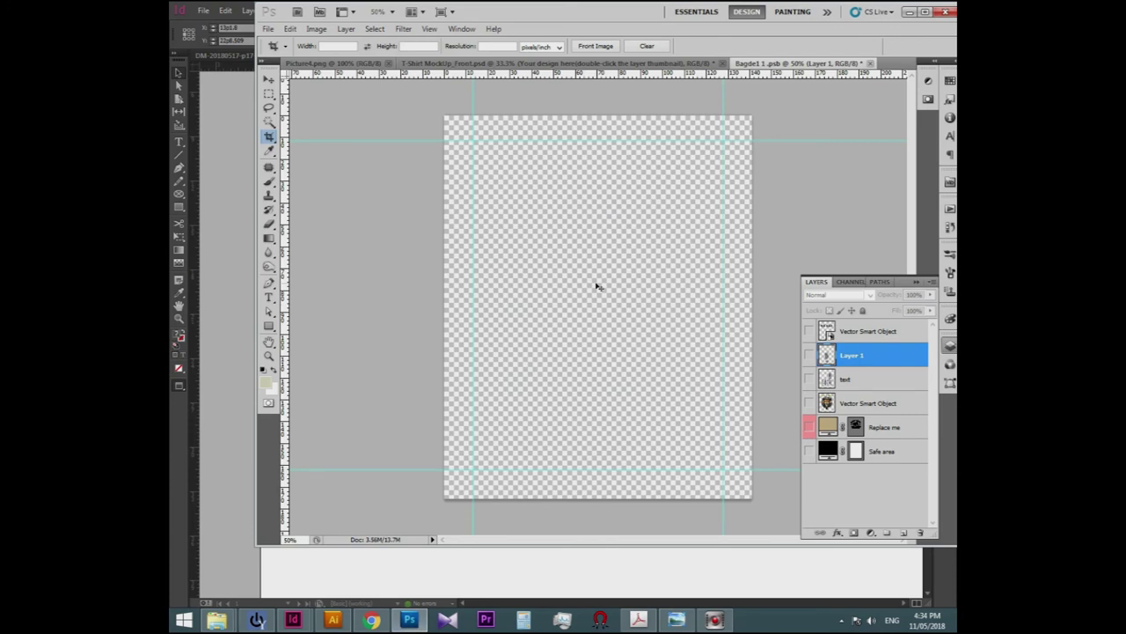
pyautogui.hotkey('ctrl', 'v')
pyautogui.moveTo(678, 388); pyautogui.dragTo(709, 415)
pyautogui.click(872, 46)
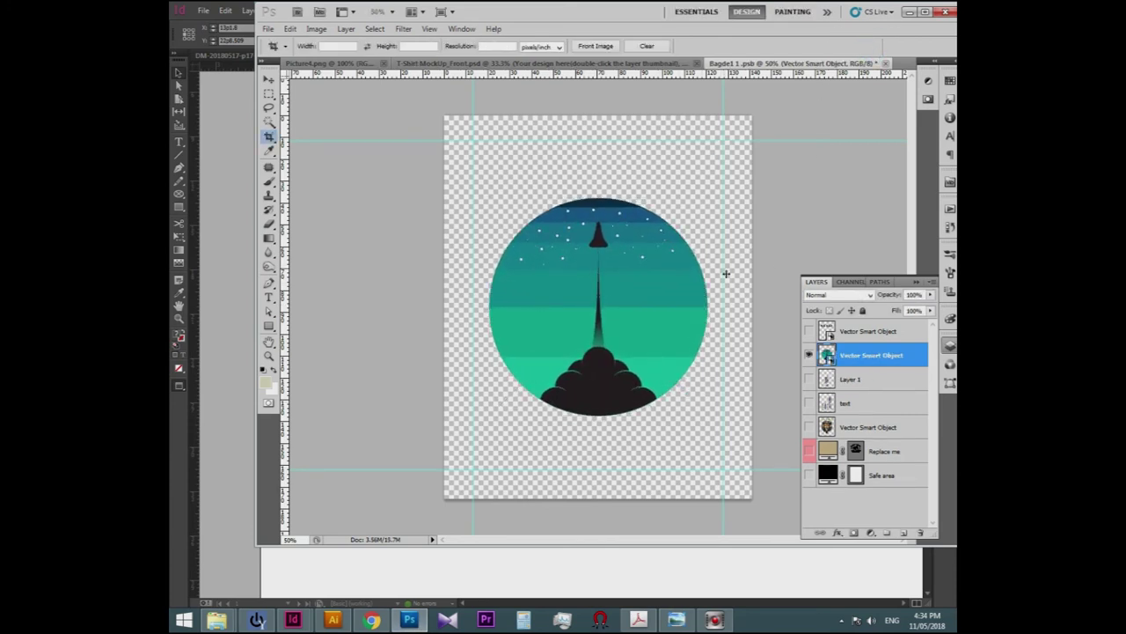
# Apply Displacement Map_Front.psd as the displacement map and return to the mockup document.
pyautogui.click(609, 196)
pyautogui.click(478, 105)
pyautogui.click(558, 299)
pyautogui.hotkey('ctrl', 'Tab')
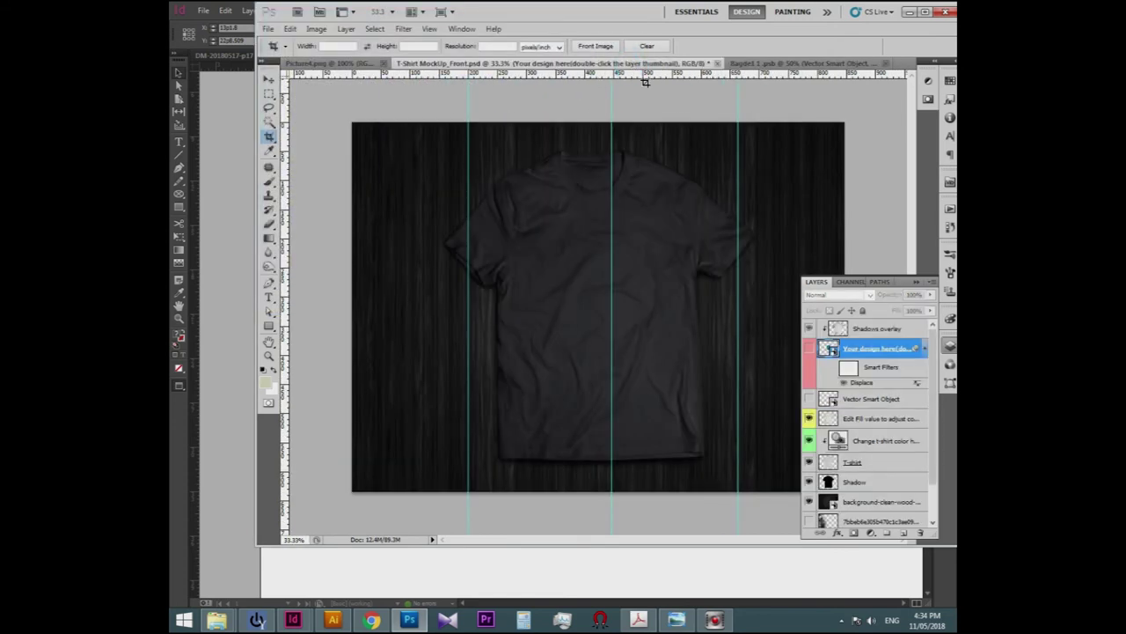
# Maximize Photoshop and nudge the rocket badge slightly lower on the T-shirt.
pyautogui.scroll(1, 340, 136)
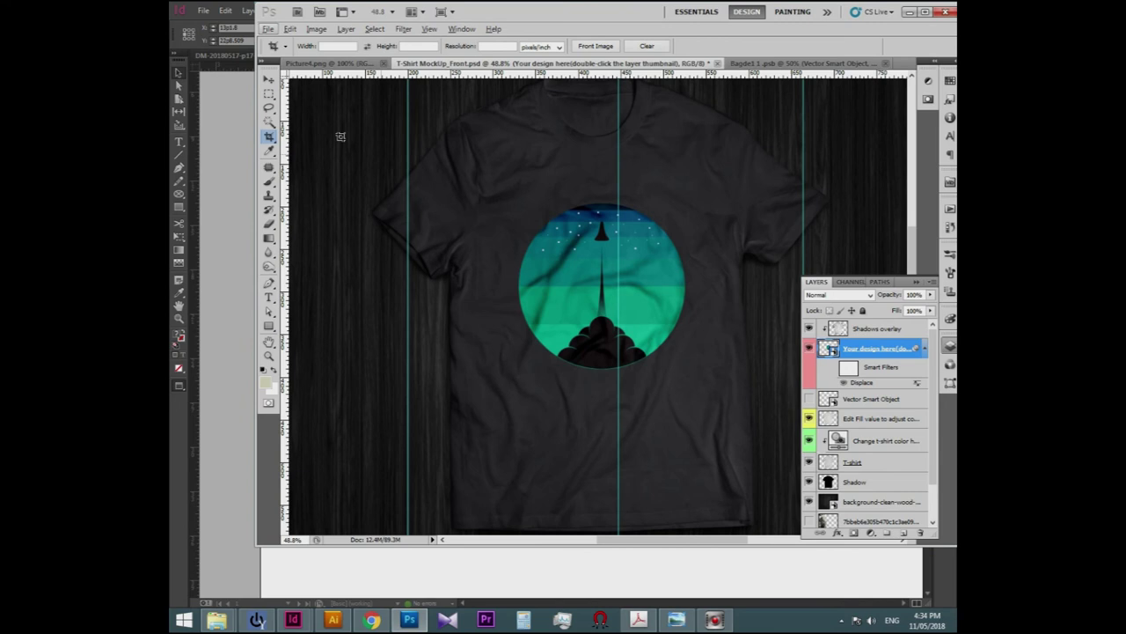
pyautogui.click(925, 13)
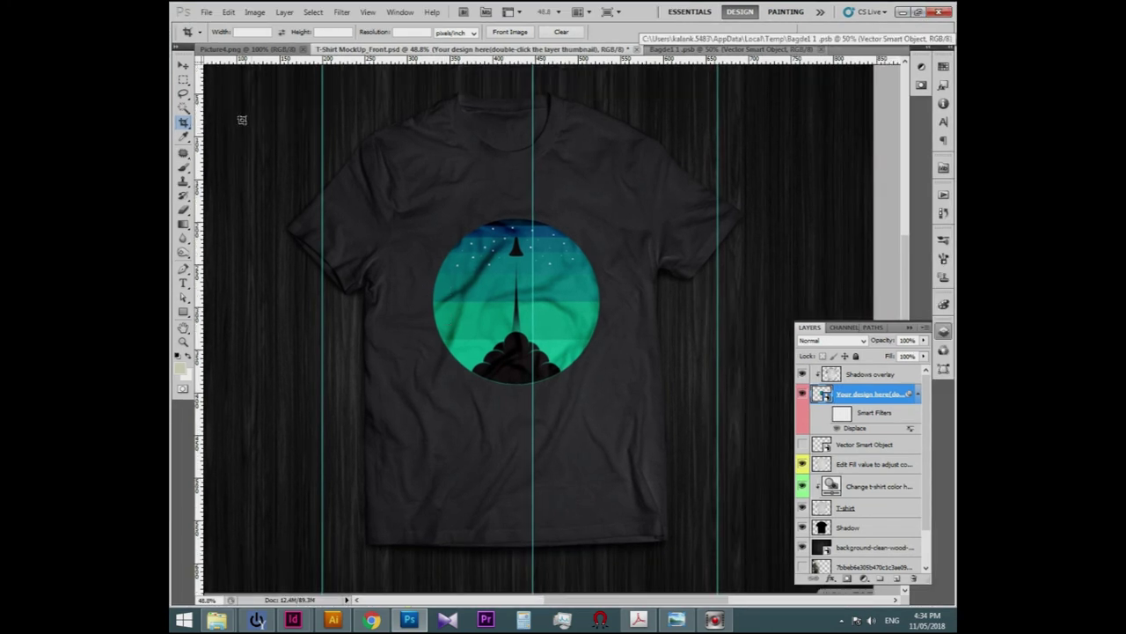
pyautogui.click(183, 66)
pyautogui.scroll(-1, 573, 354)
pyautogui.scroll(2, 573, 354)
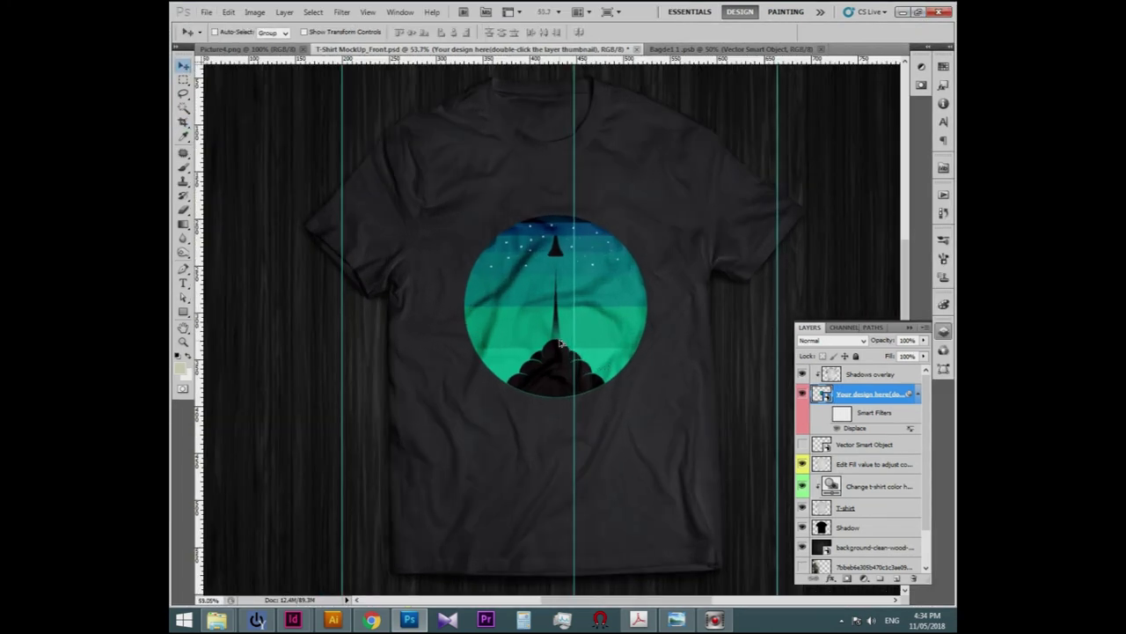
pyautogui.moveTo(600, 326); pyautogui.dragTo(601, 331)
pyautogui.scroll(-1, 566, 328)
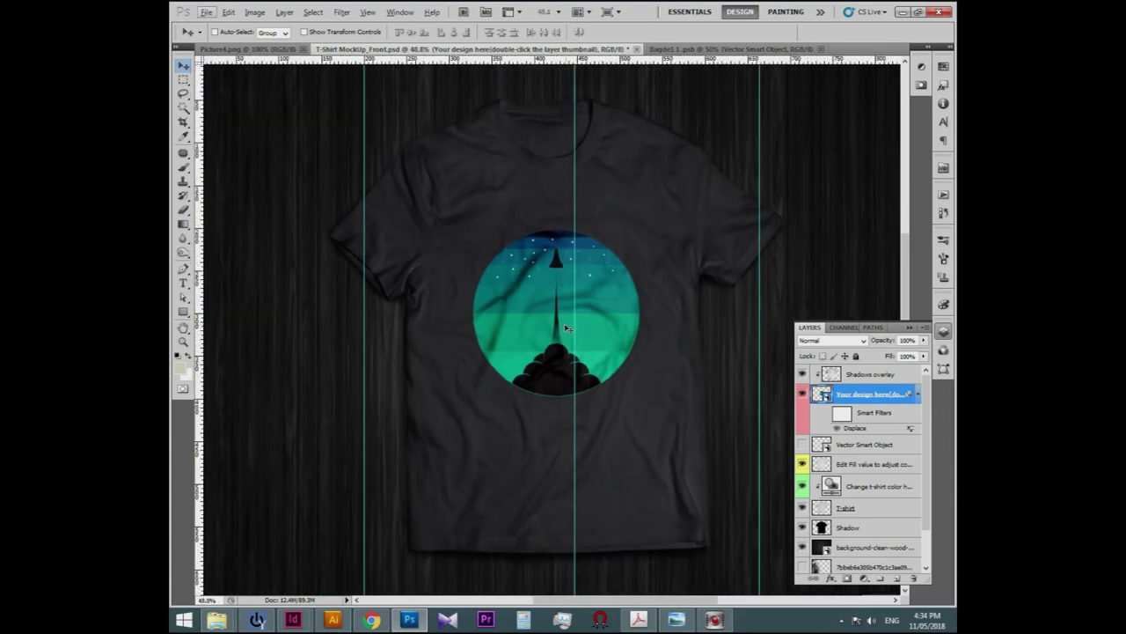
pyautogui.scroll(1, 582, 295)
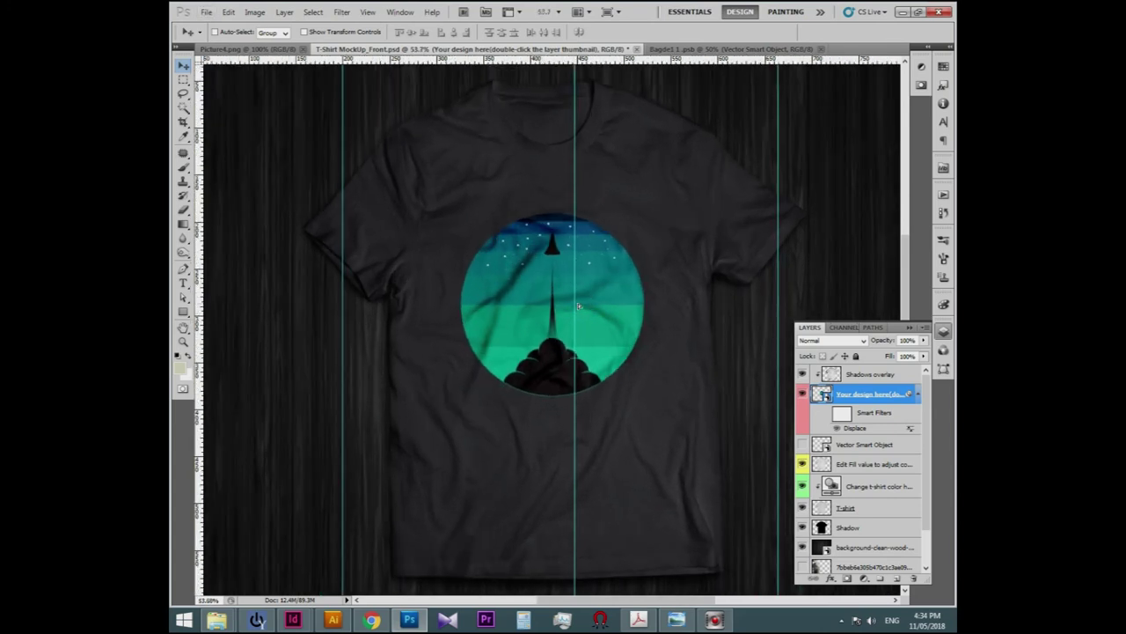
pyautogui.scroll(1, 579, 306)
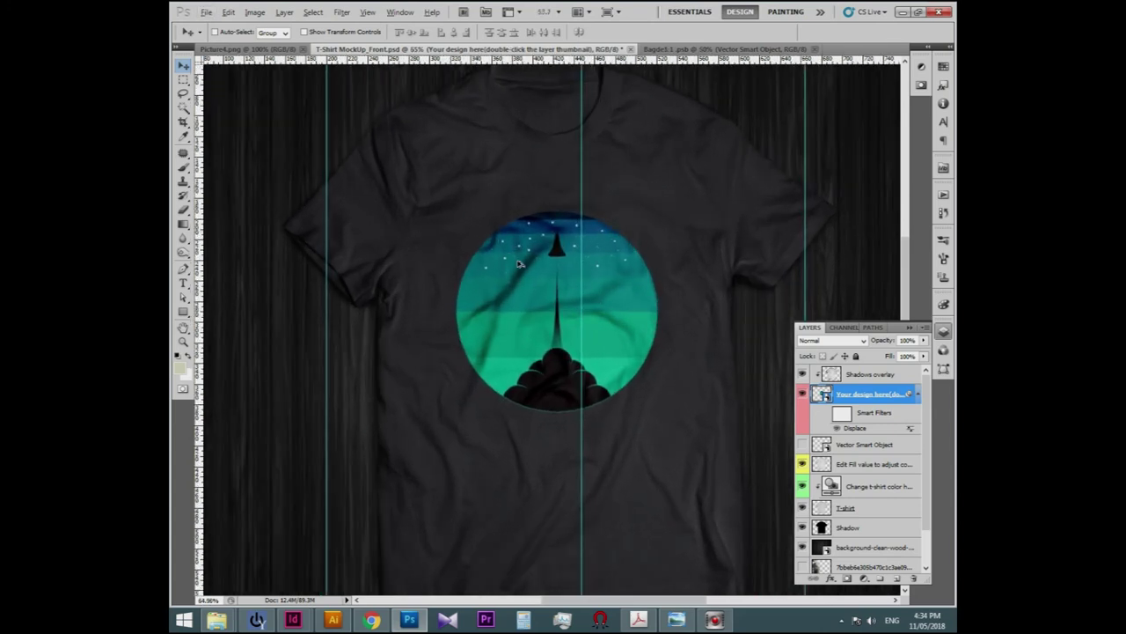
pyautogui.scroll(1, 551, 294)
pyautogui.scroll(-1, 551, 294)
pyautogui.scroll(1, 557, 315)
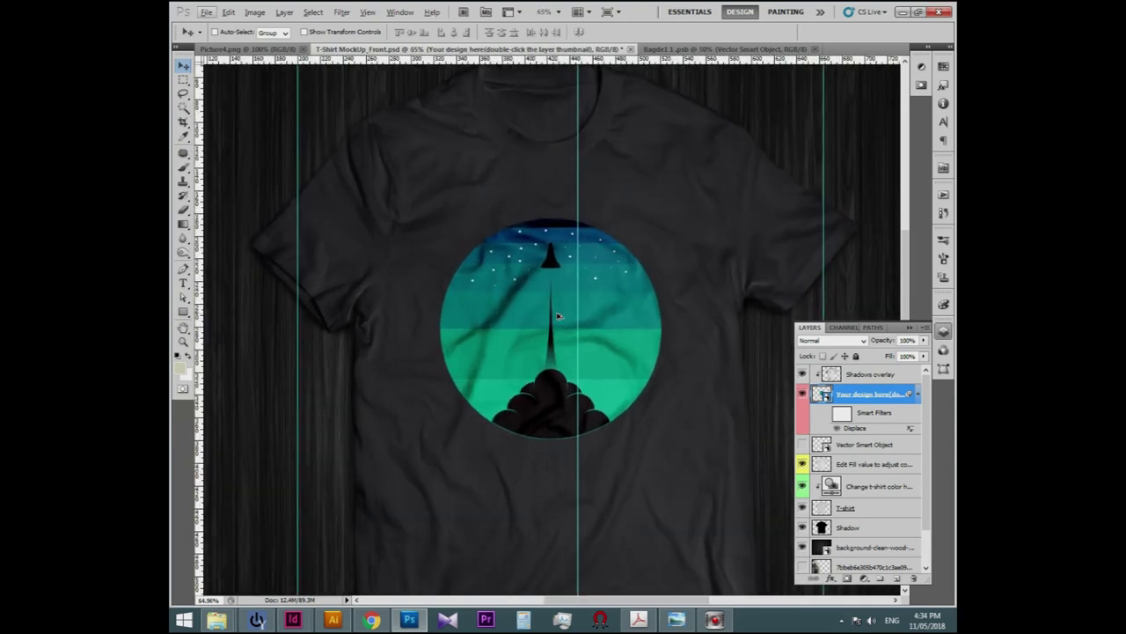
pyautogui.scroll(-1, 557, 315)
pyautogui.scroll(-1, 557, 315)
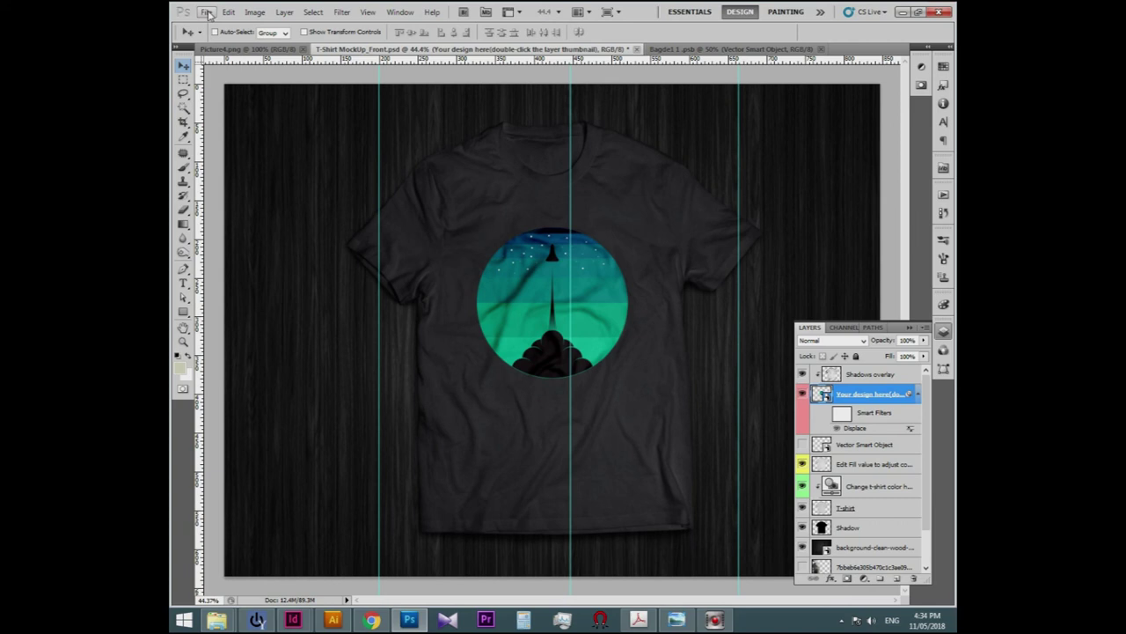
# Save the mockup to the Desktop as the JPEG T-Shirt MockUp_Front.jpg.
pyautogui.click(206, 13)
pyautogui.click(272, 201)
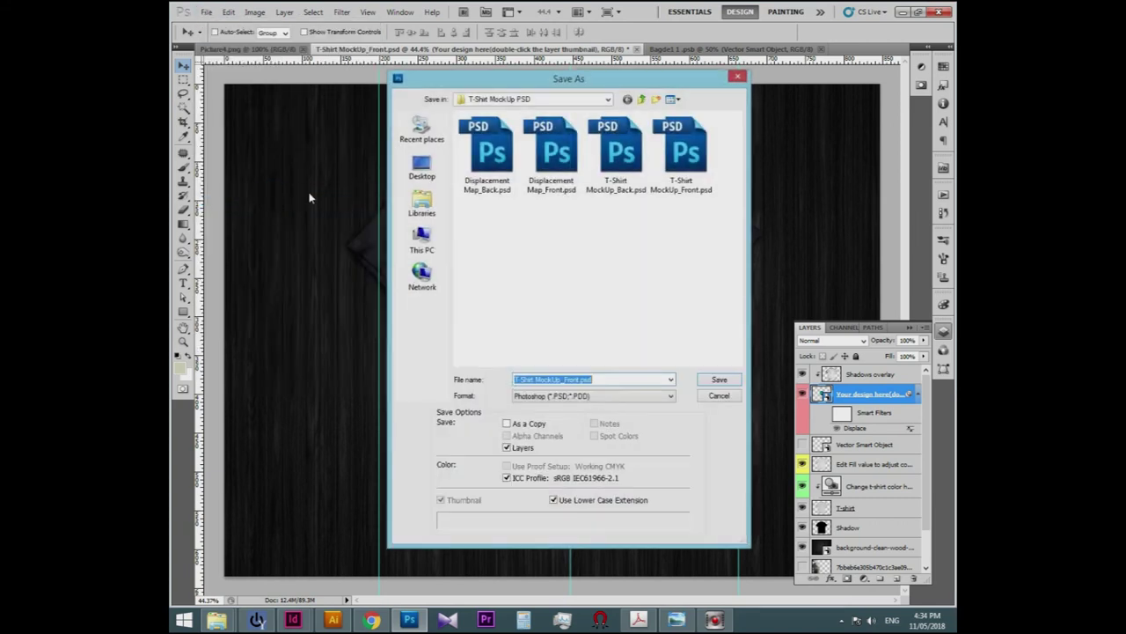
pyautogui.click(422, 168)
pyautogui.click(607, 396)
pyautogui.click(563, 471)
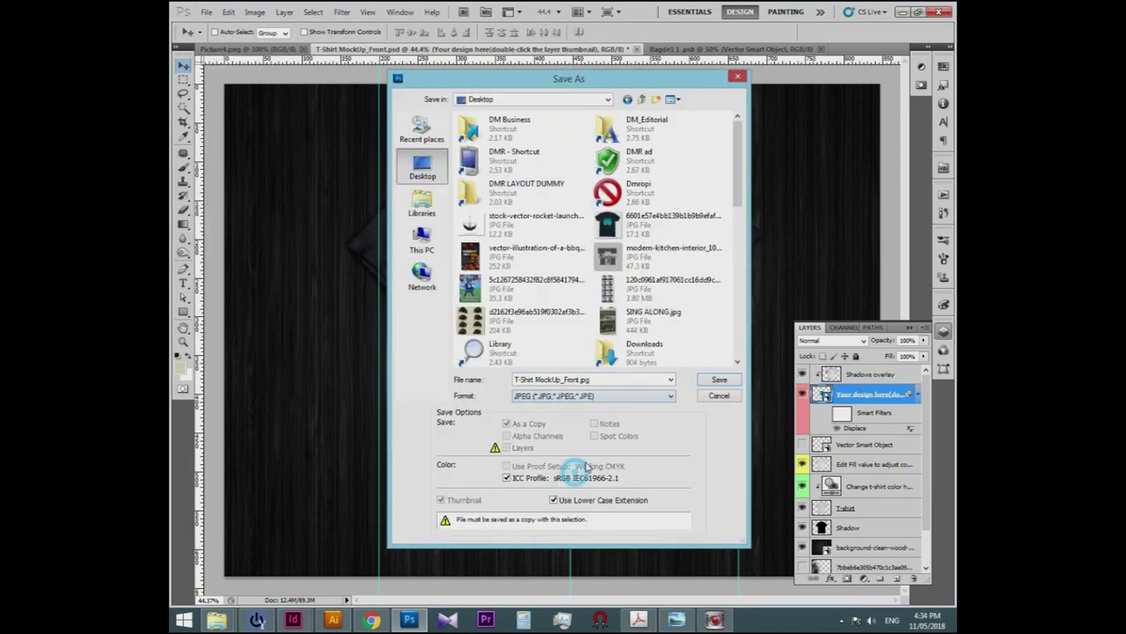
pyautogui.click(719, 379)
pyautogui.click(641, 170)
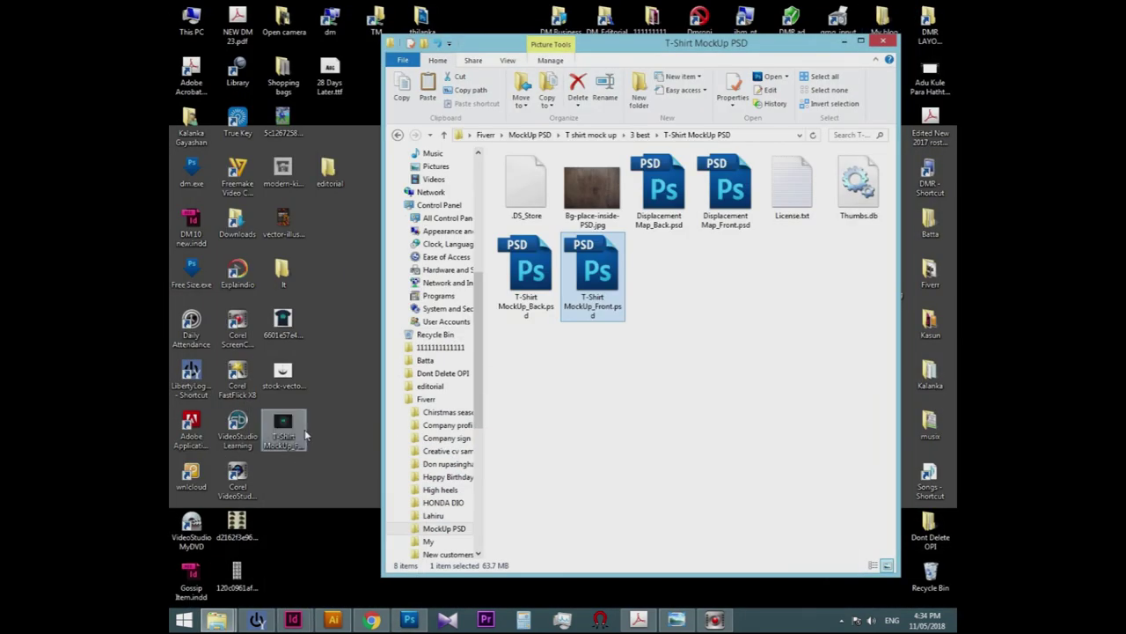
# Open T-Shirt MockUp_Front.jpg in Windows Photo Viewer and zoom in and out on the badge.
pyautogui.doubleClick(289, 430)
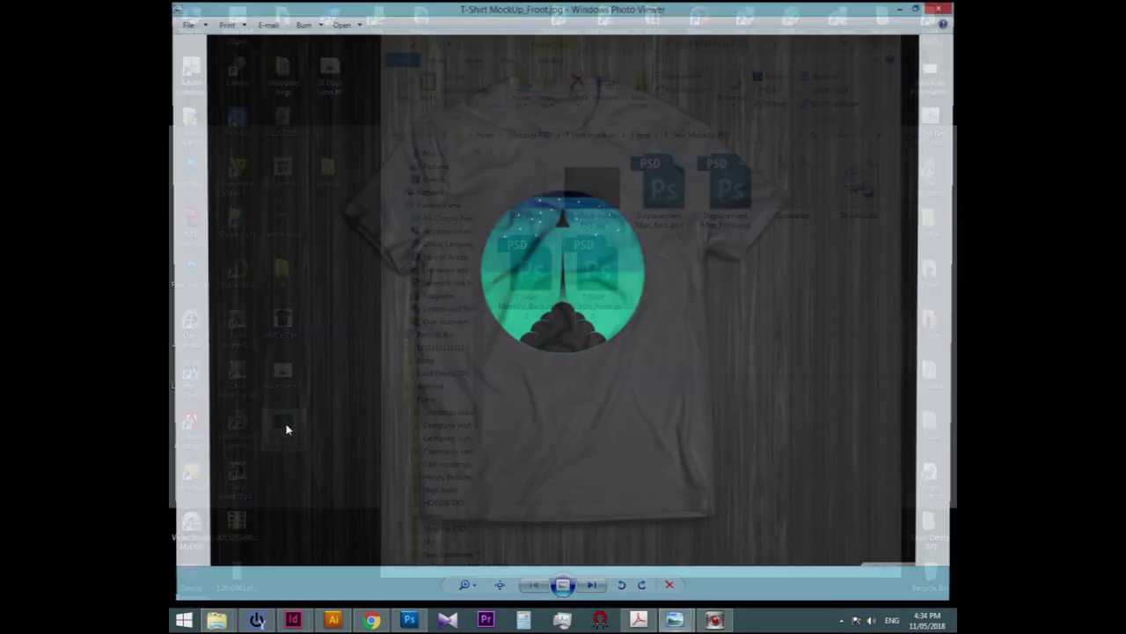
pyautogui.scroll(2, 589, 419)
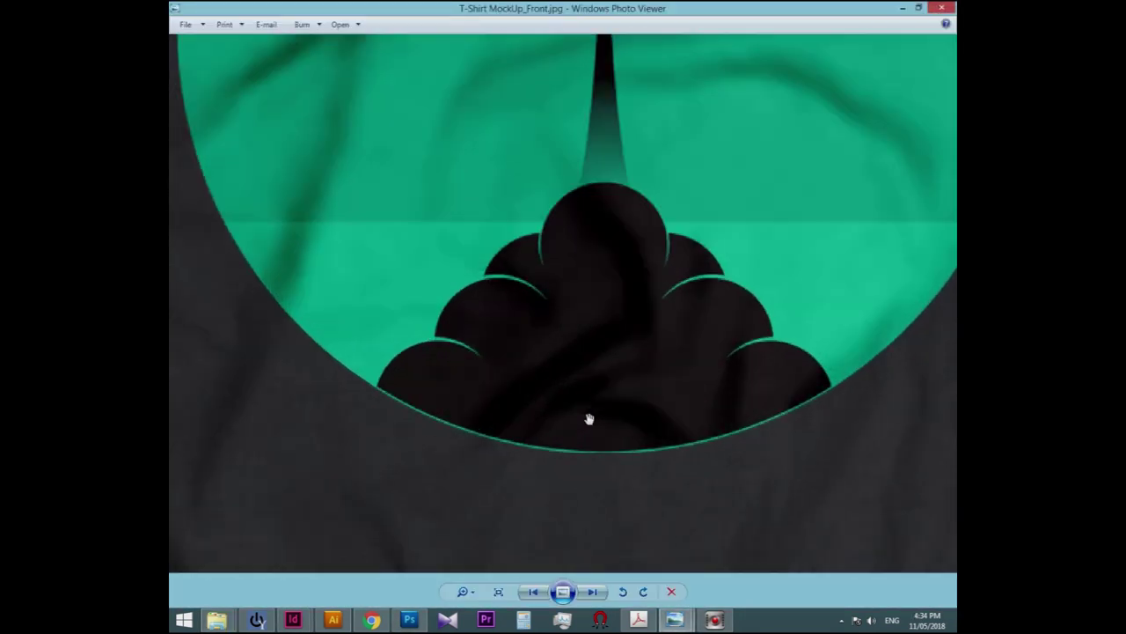
pyautogui.scroll(-3, 654, 346)
pyautogui.scroll(1, 654, 352)
pyautogui.scroll(1, 654, 353)
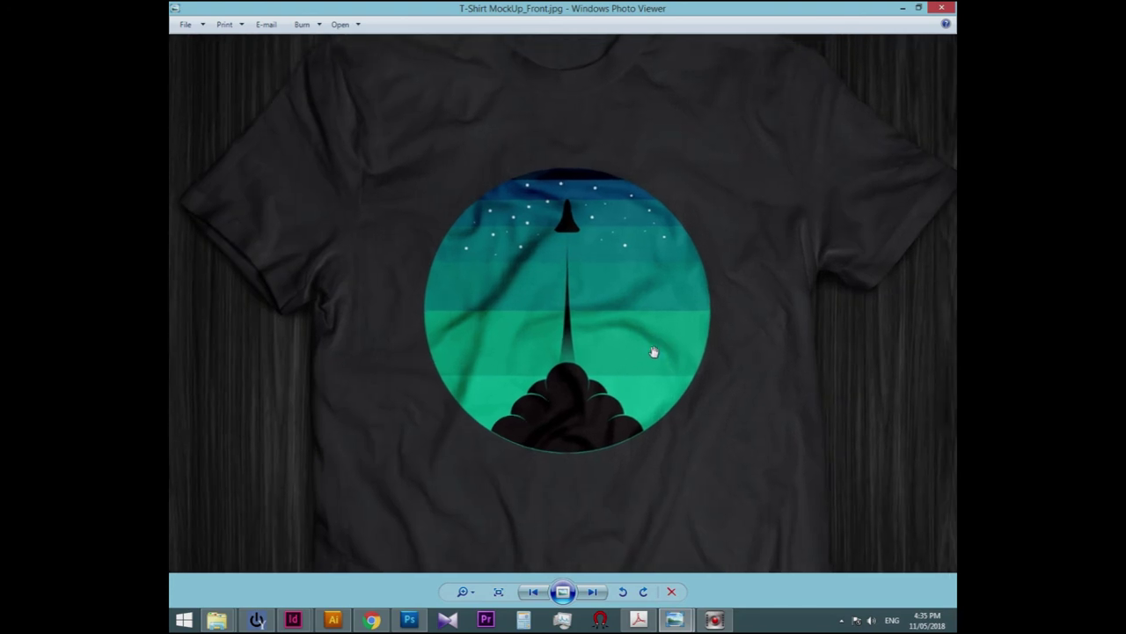
pyautogui.scroll(-2, 654, 352)
pyautogui.scroll(1, 662, 335)
pyautogui.scroll(-1, 677, 316)
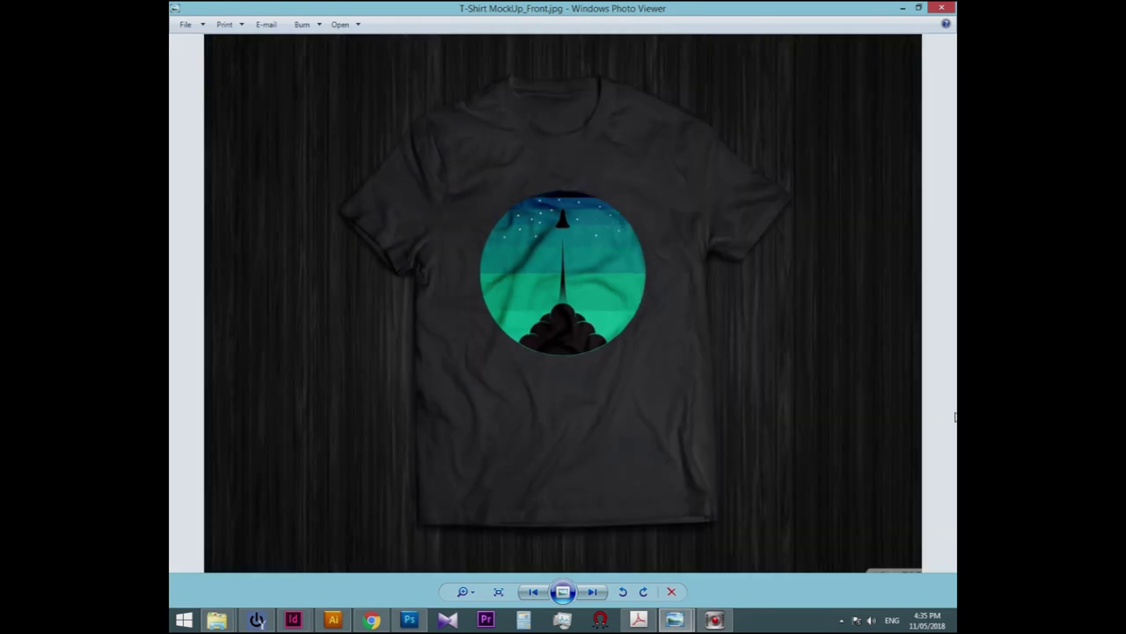